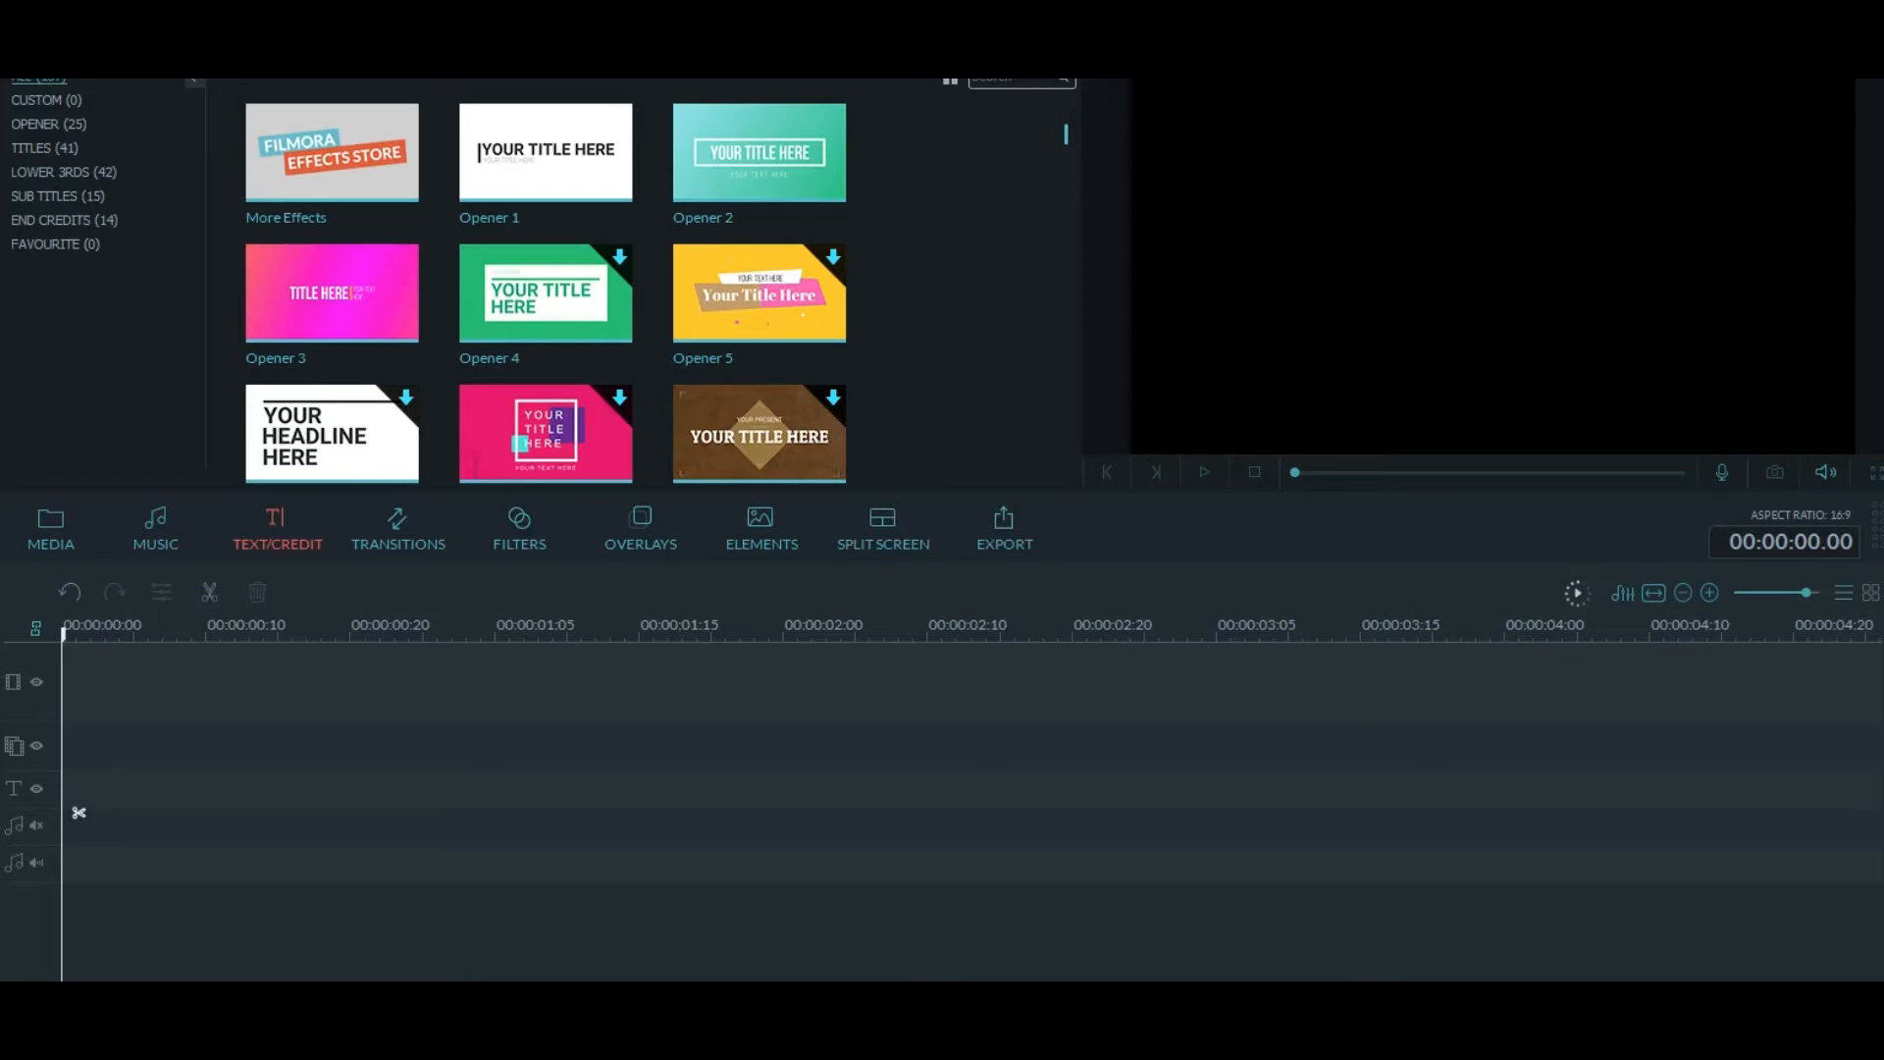
Add the Opener 1 title at the start of the timeline and play it in the preview
{"action": "left_click", "coordinate": [566, 155]}
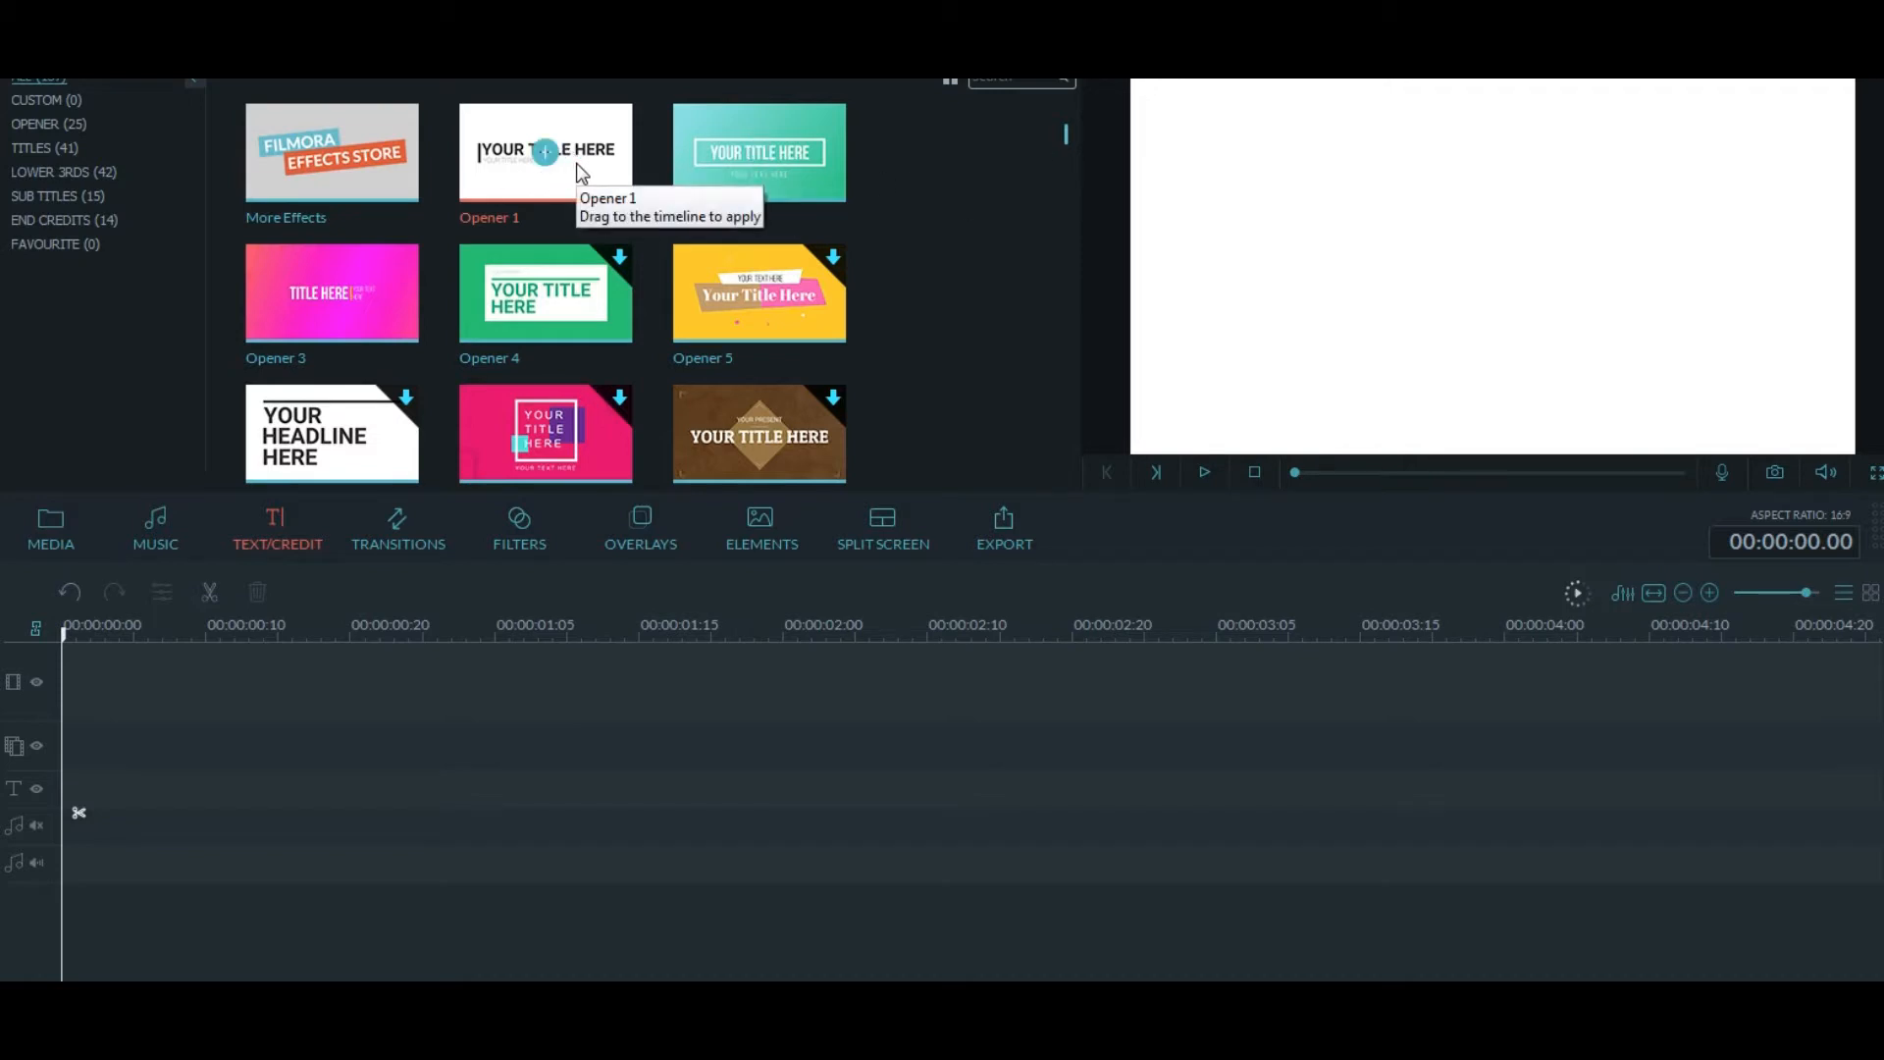
{"action": "left_click_drag", "start_coordinate": [577, 166], "coordinate": [104, 778]}
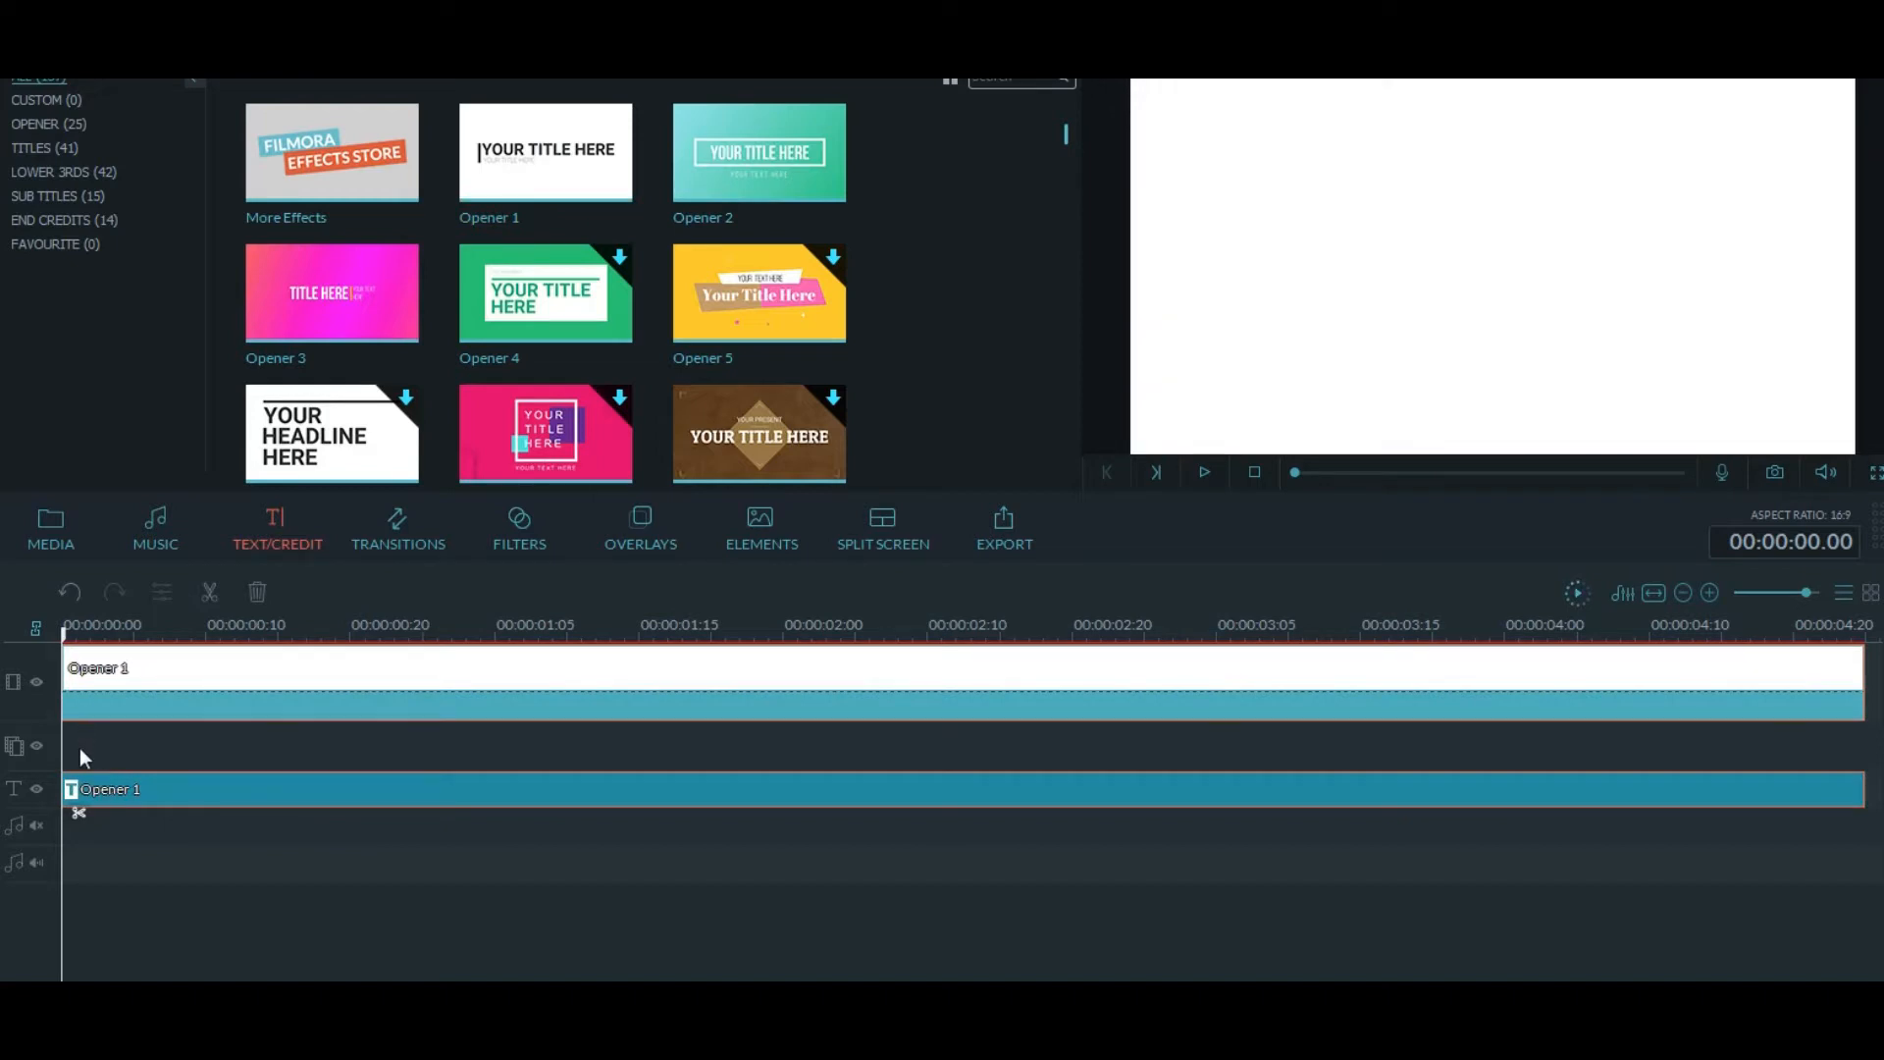
{"action": "left_click", "coordinate": [1203, 473]}
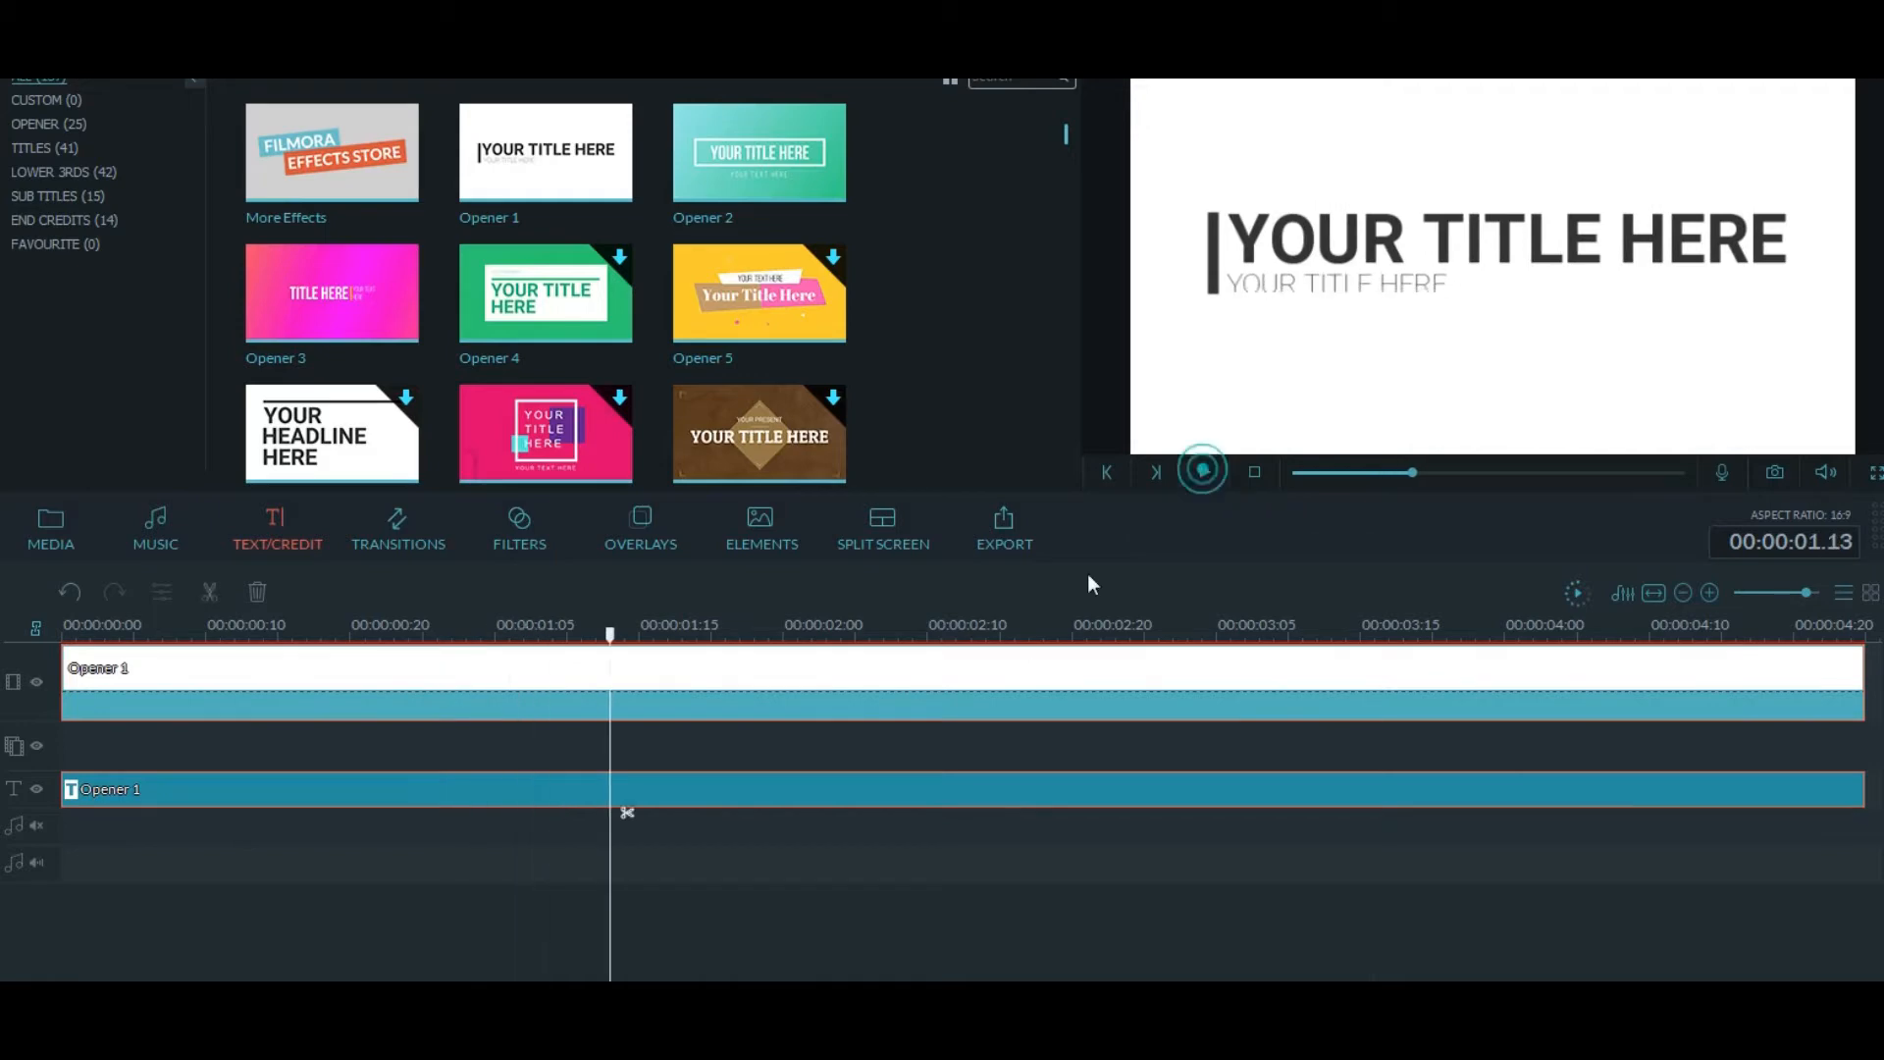
Open the Opener 1 title in the advanced text editor and delete its small subtitle and the vertical bar shape
{"action": "double_click", "coordinate": [713, 788]}
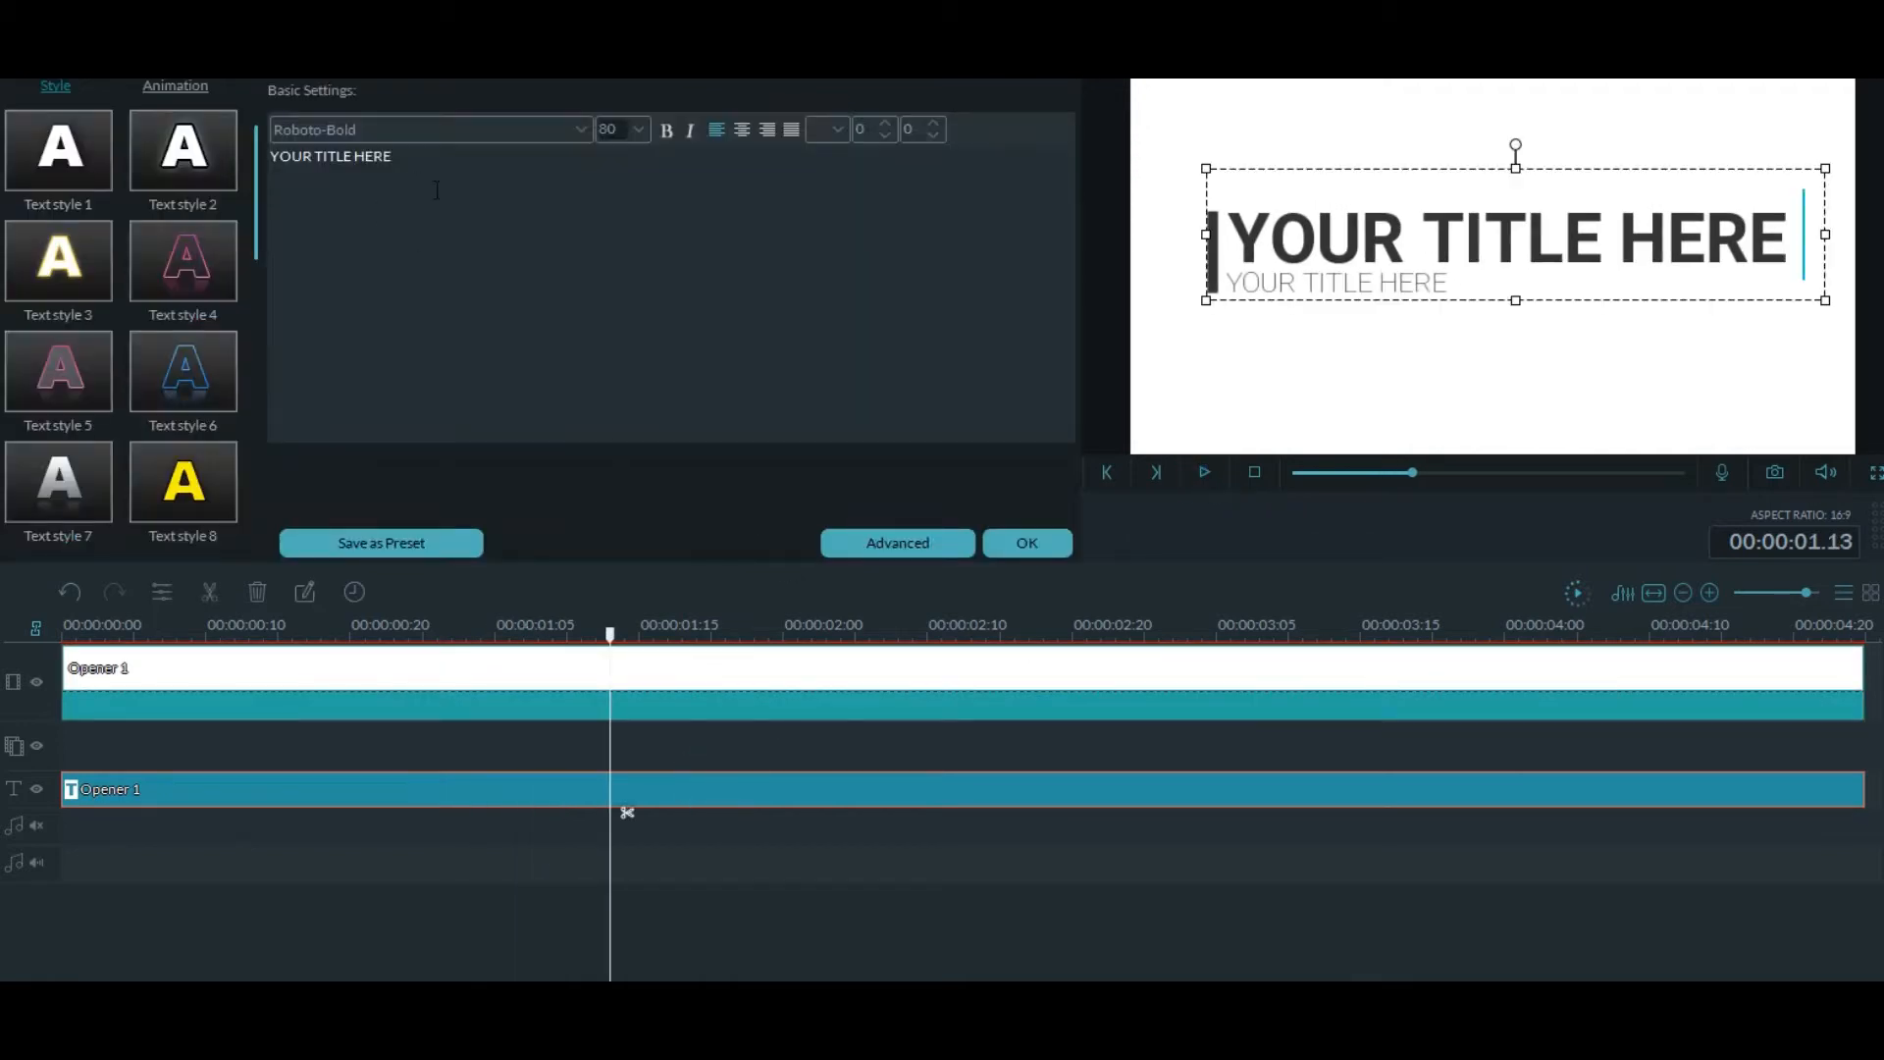
{"action": "left_click", "coordinate": [858, 550]}
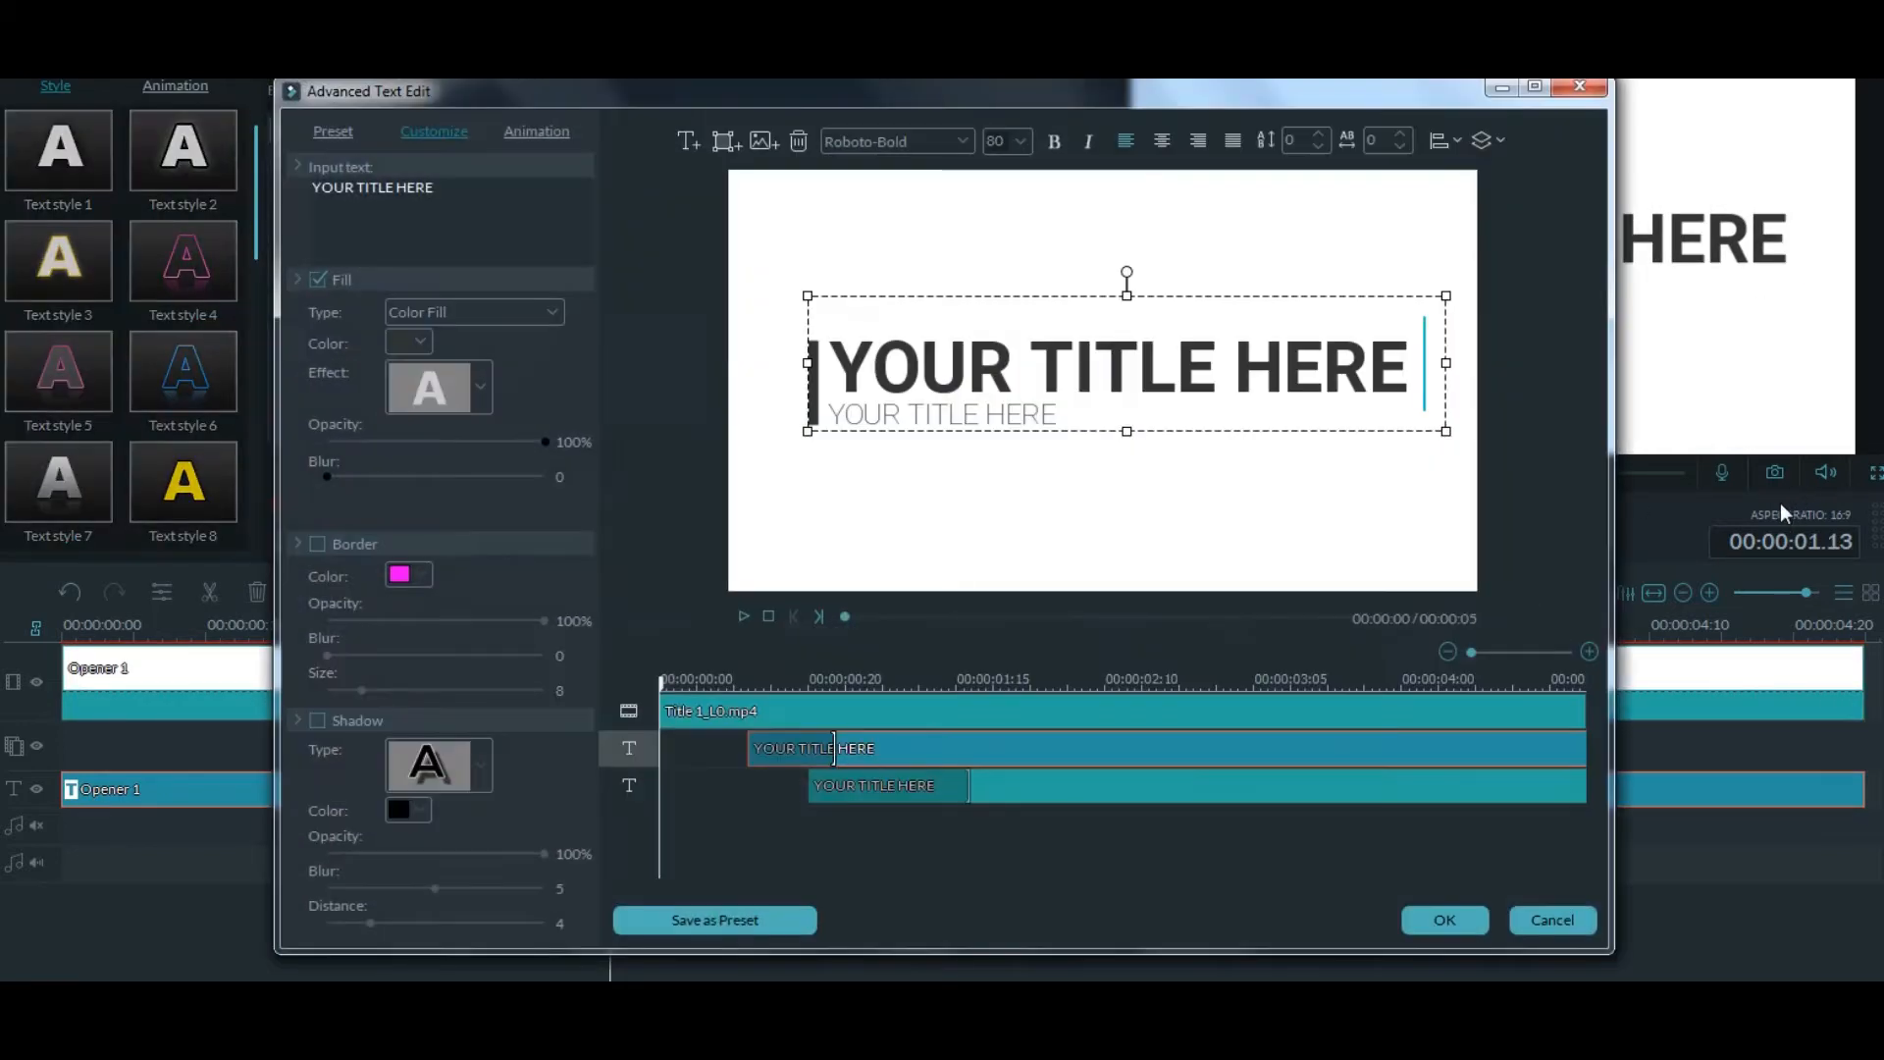
{"action": "left_click", "coordinate": [889, 786]}
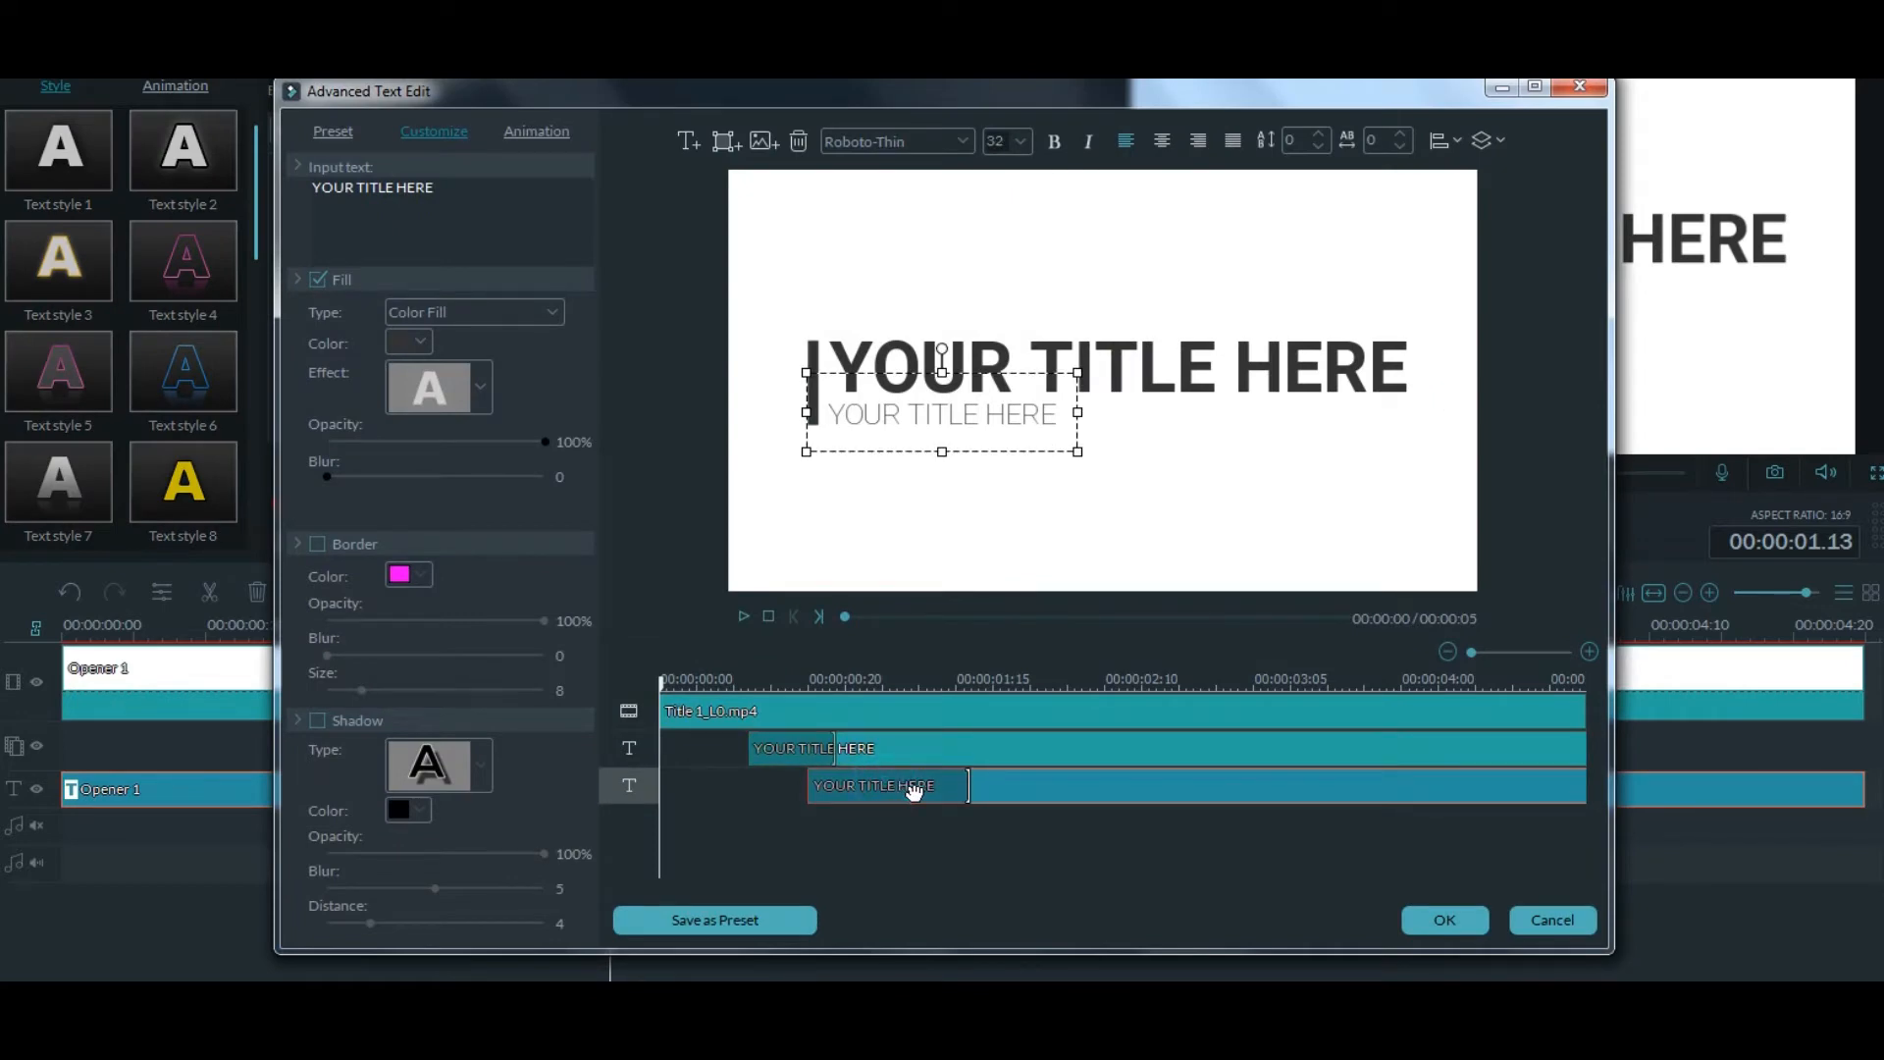
{"action": "left_click", "coordinate": [797, 140]}
{"action": "left_click", "coordinate": [1011, 748]}
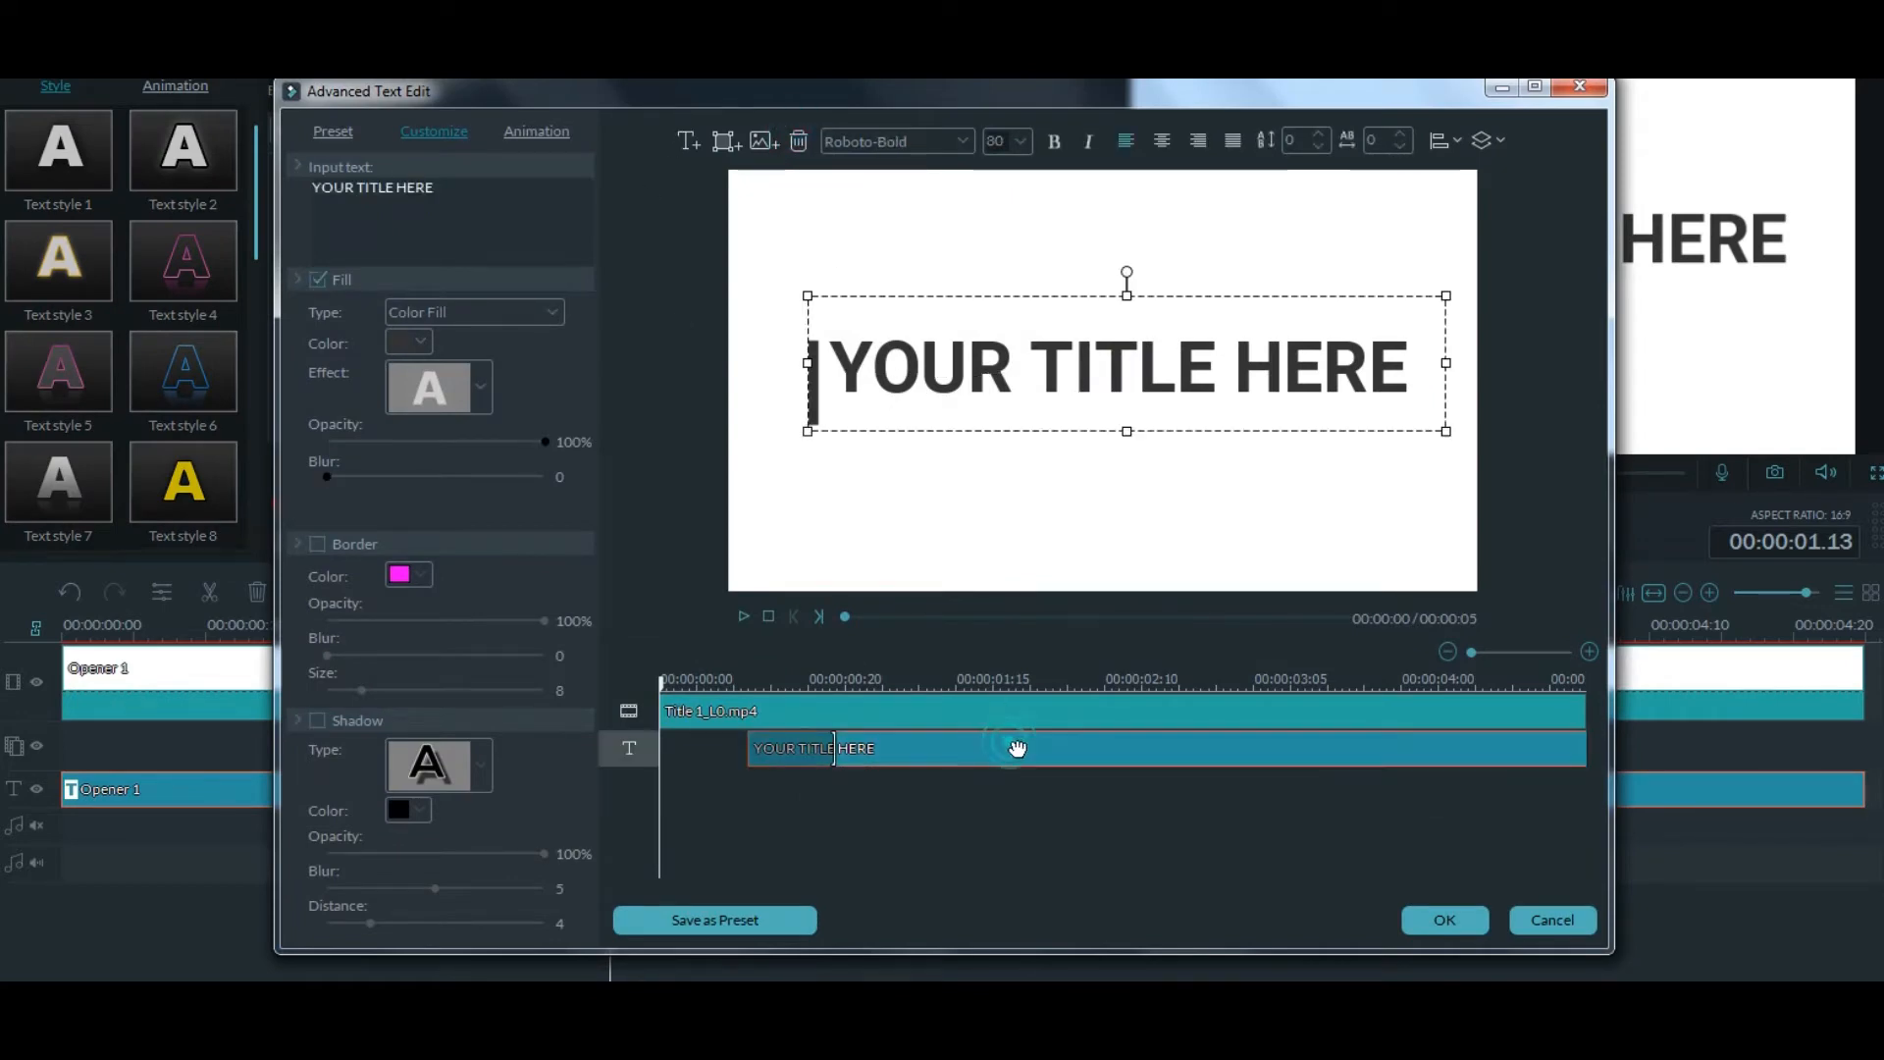
{"action": "left_click", "coordinate": [881, 710]}
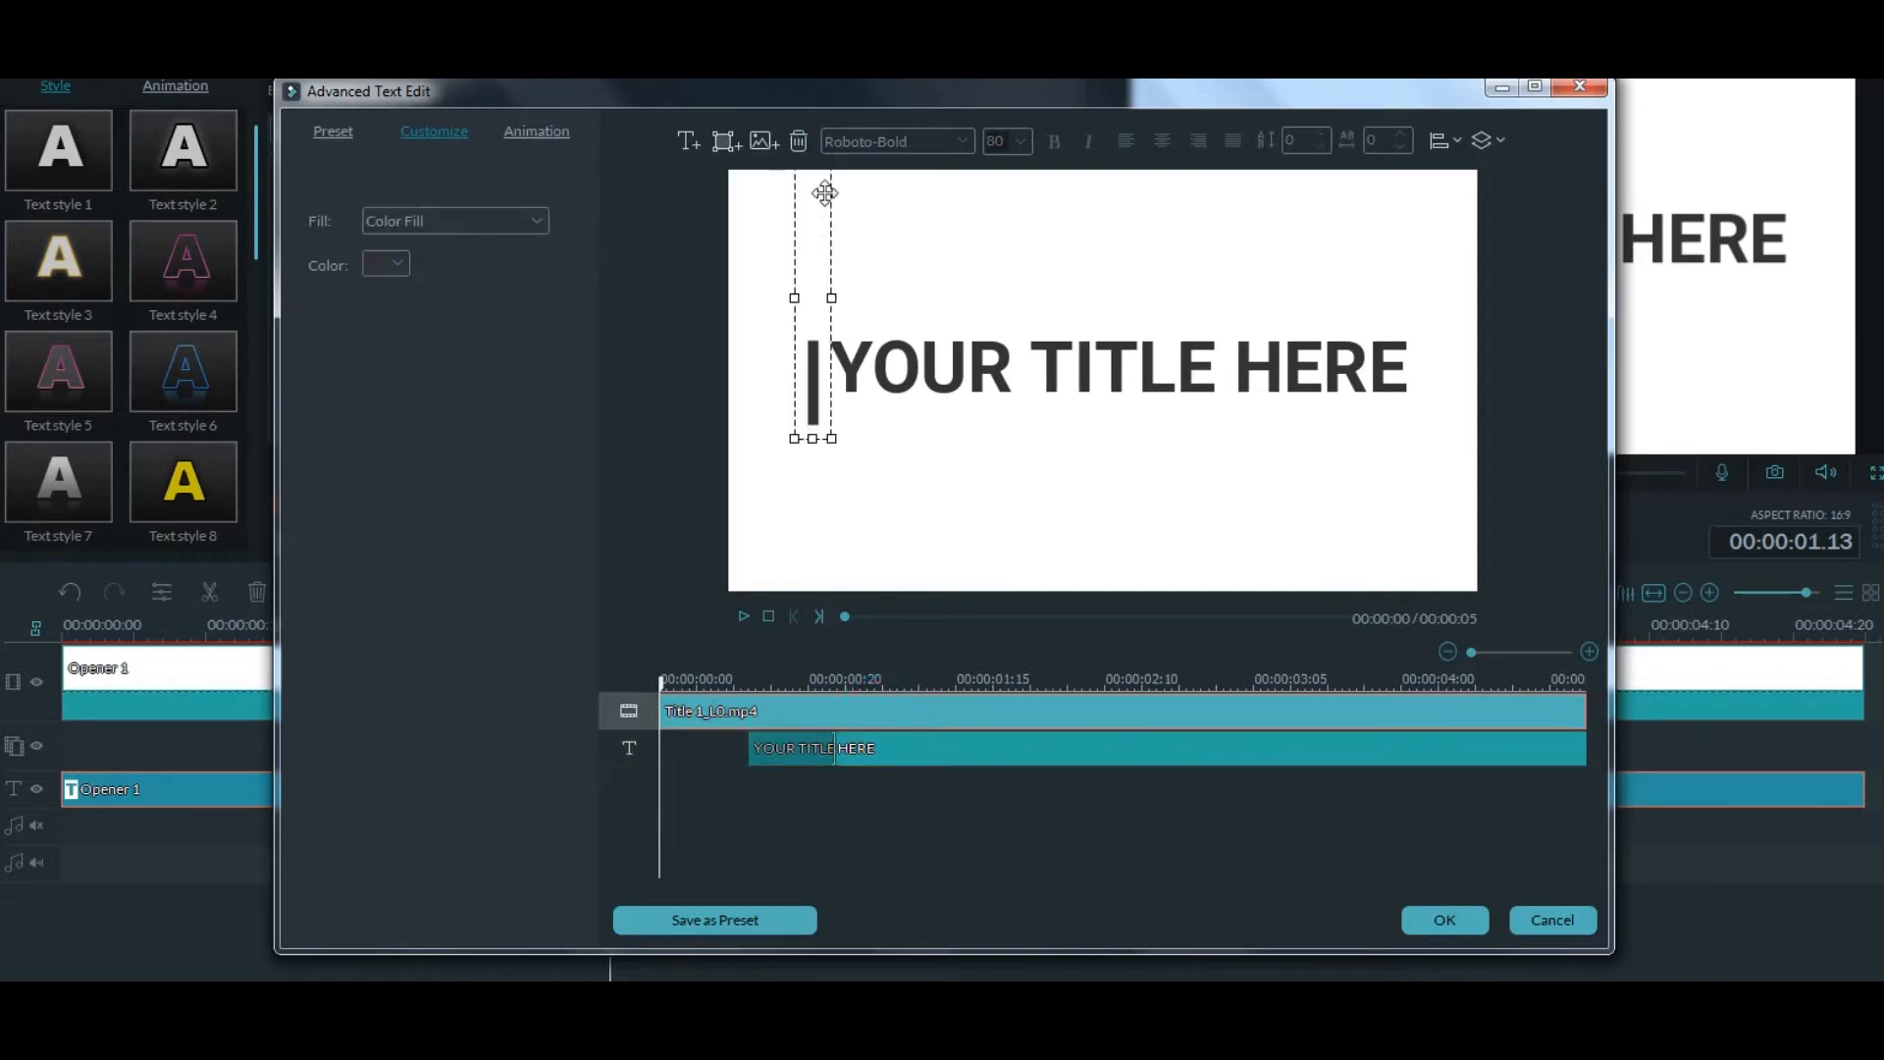
{"action": "left_click", "coordinate": [801, 141]}
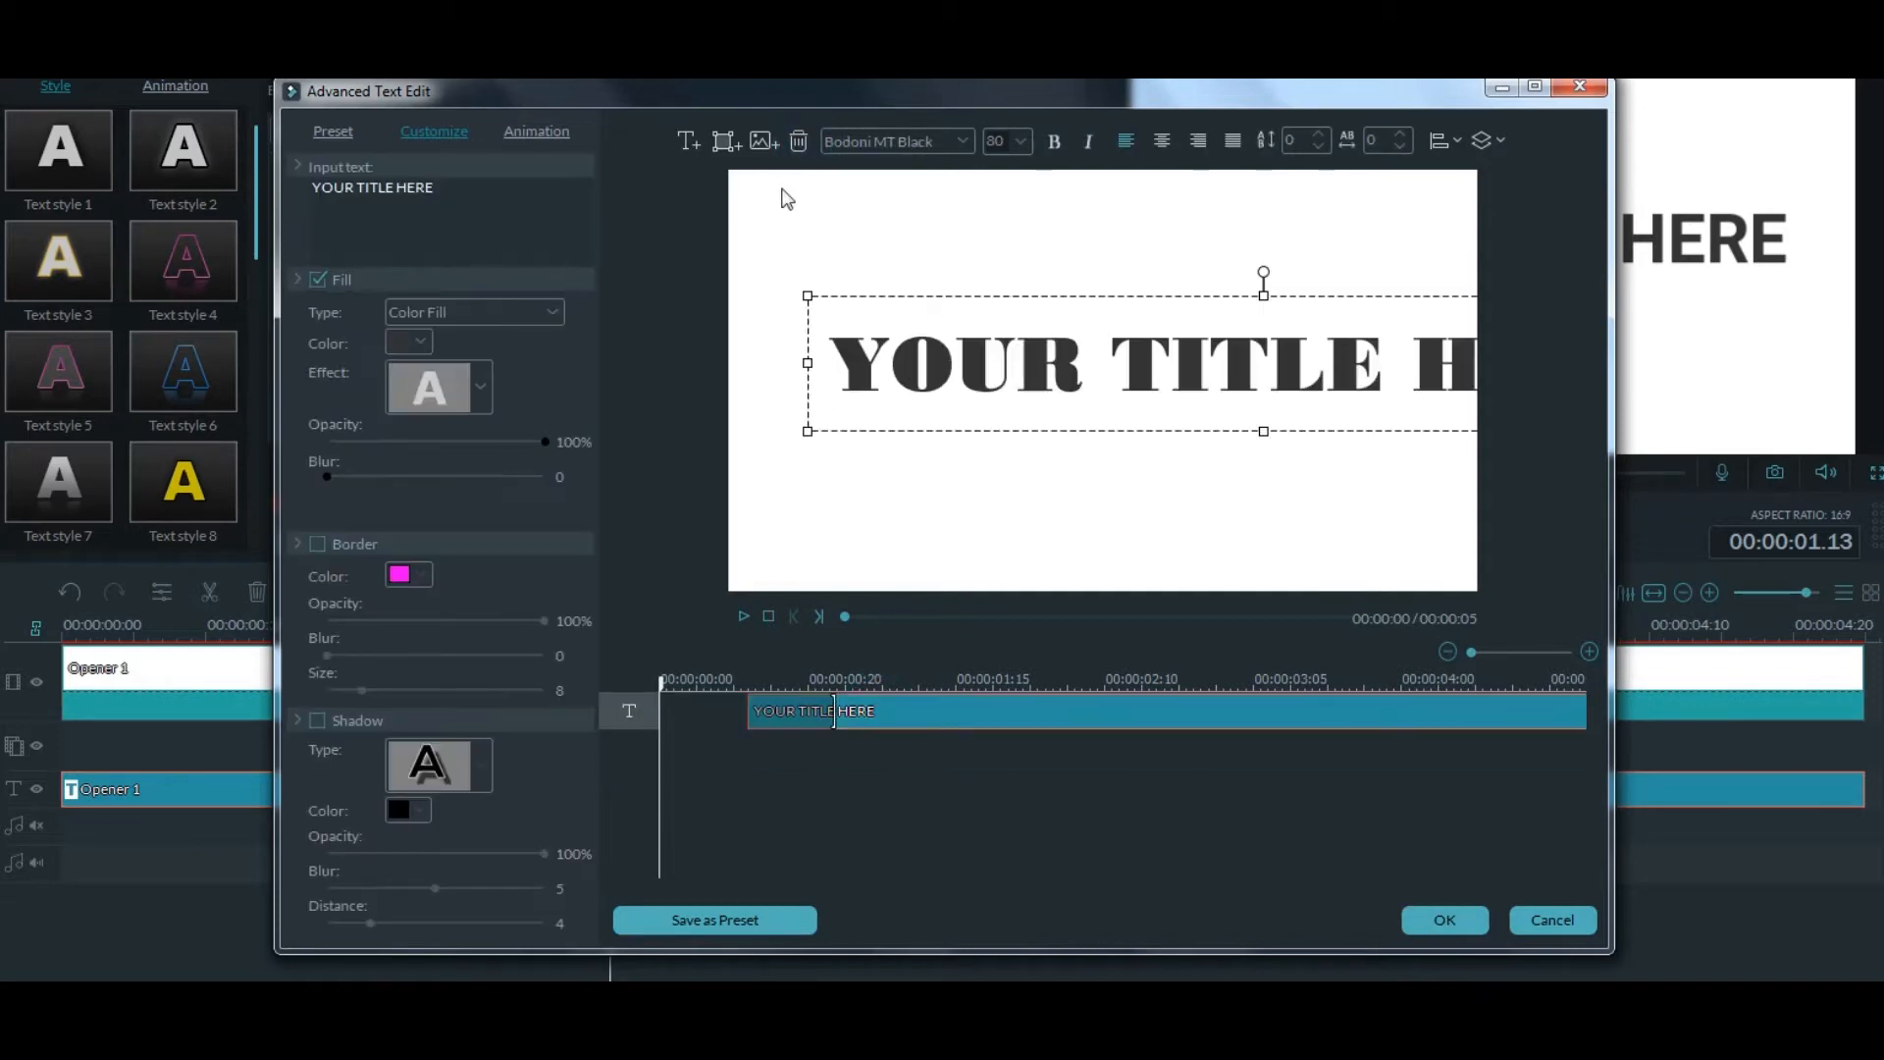
Set the remaining title's font to Arial Black Normal and replace its text with "SUPER KK"
{"action": "left_click", "coordinate": [870, 141]}
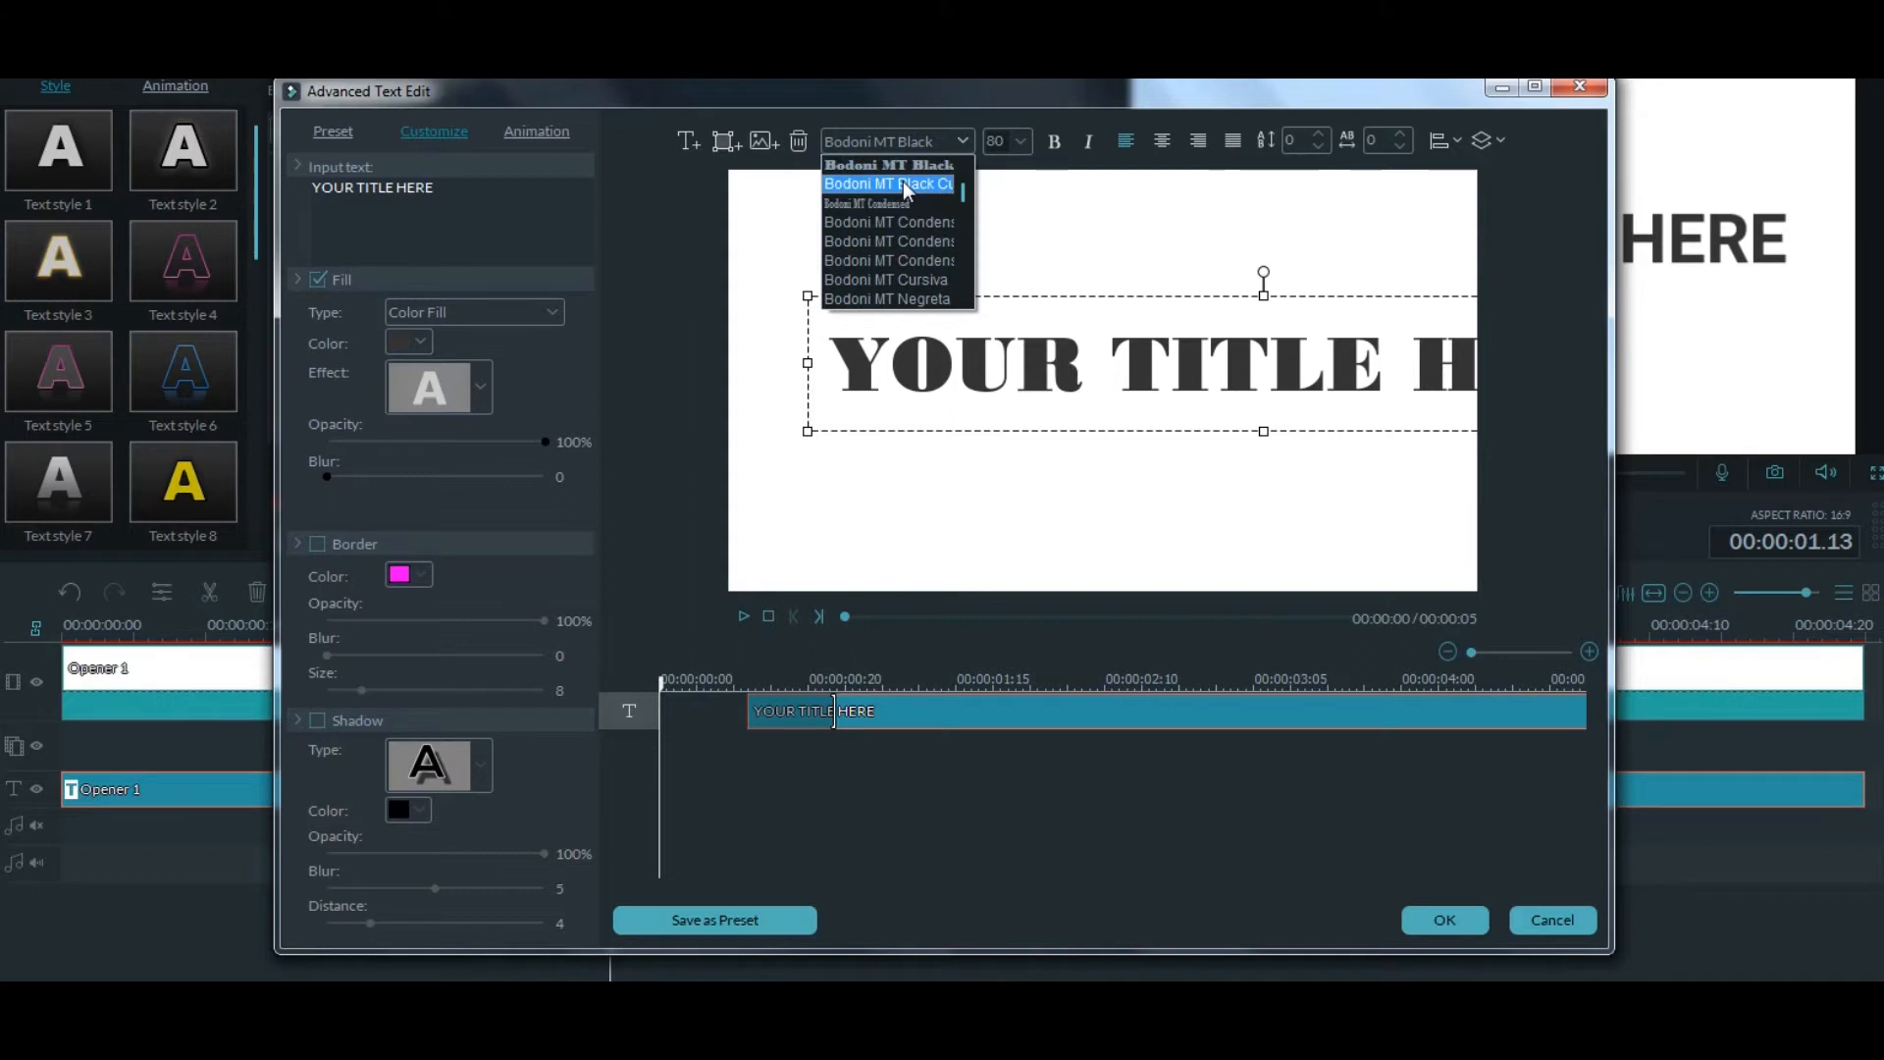
{"action": "type", "text": "arial"}
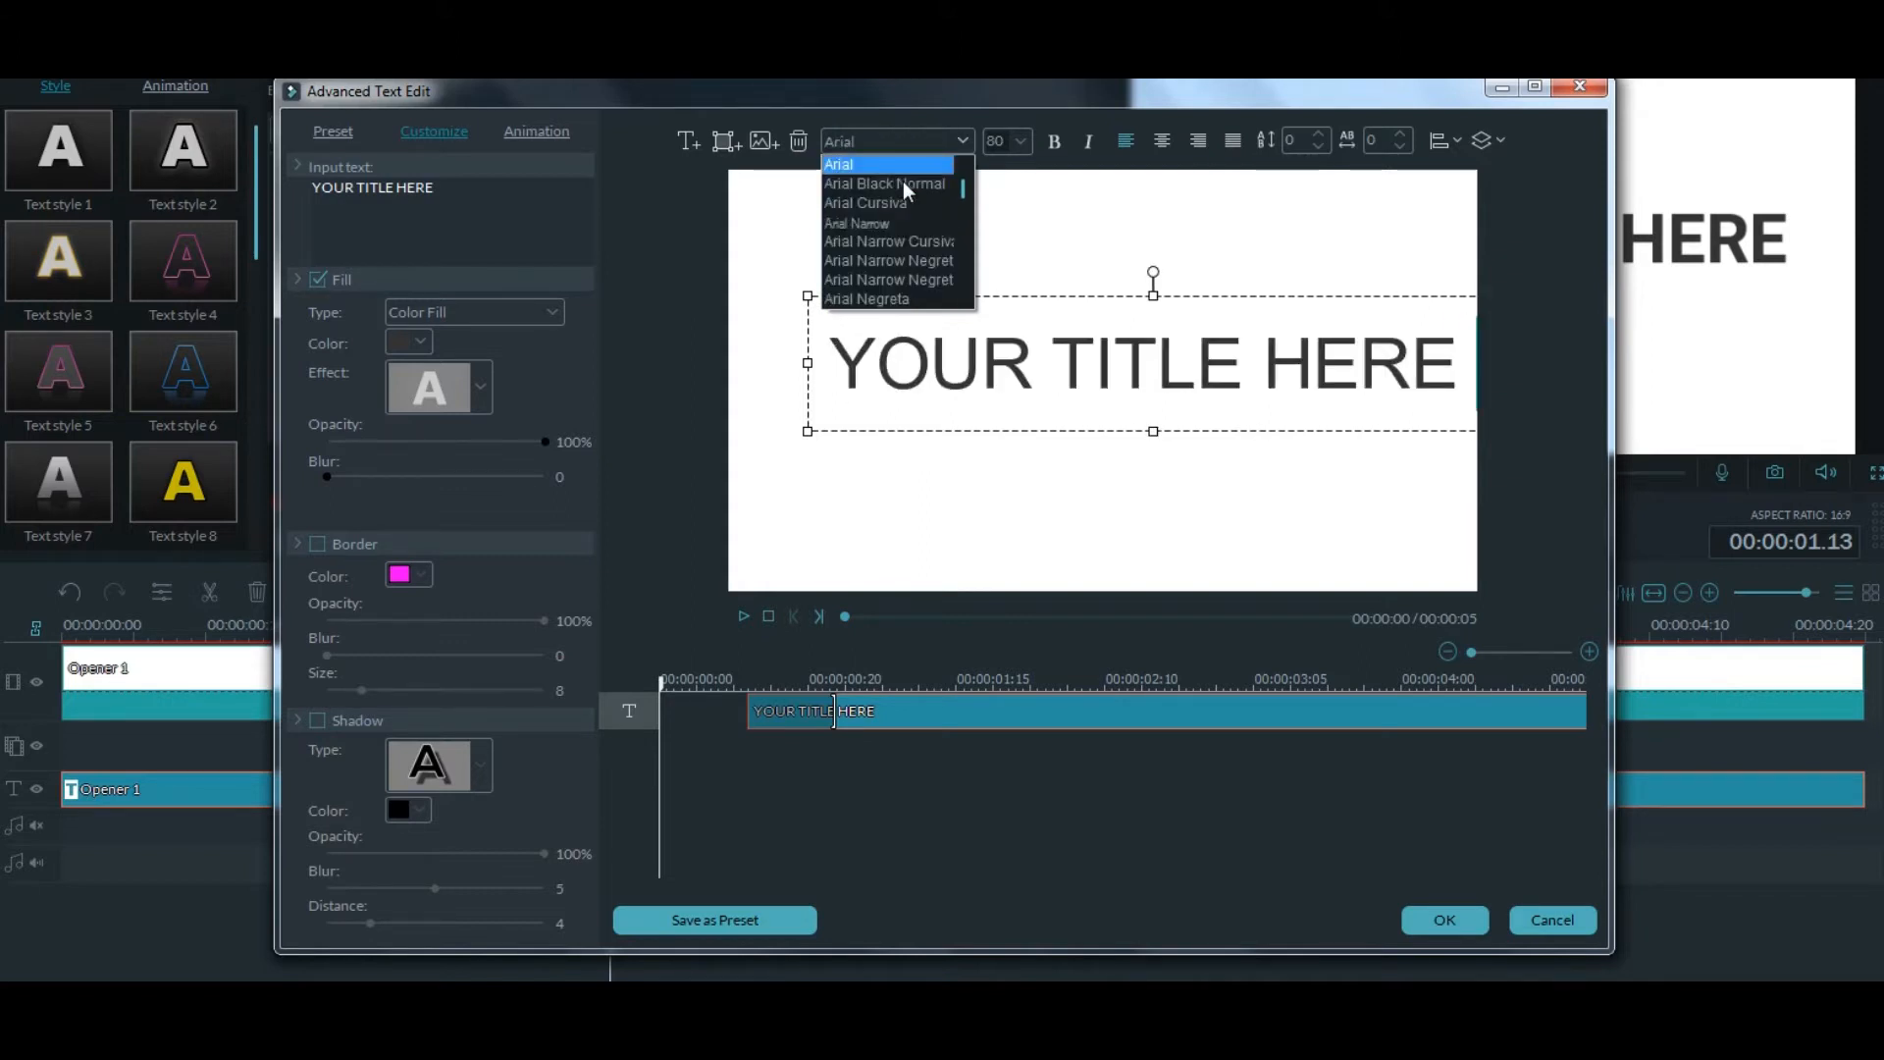
{"action": "left_click", "coordinate": [905, 186]}
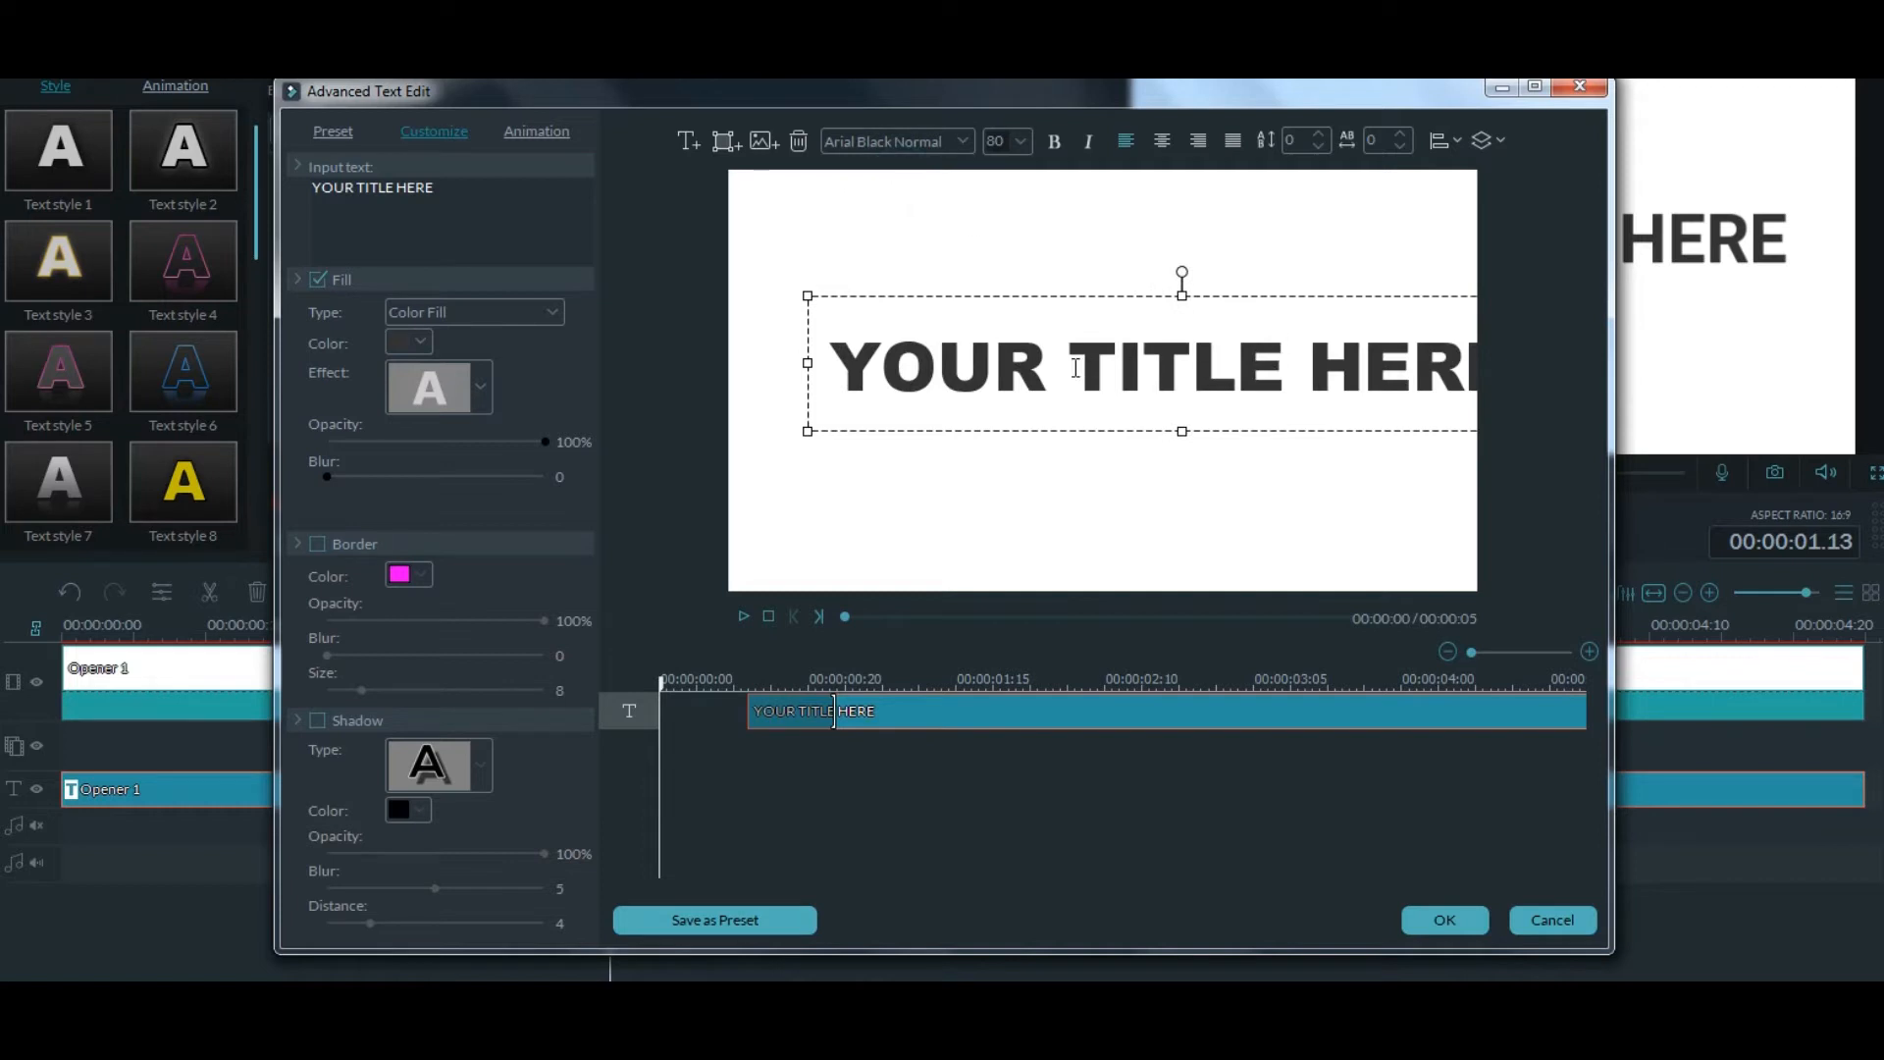
{"action": "left_click_drag", "start_coordinate": [830, 364], "coordinate": [1521, 369]}
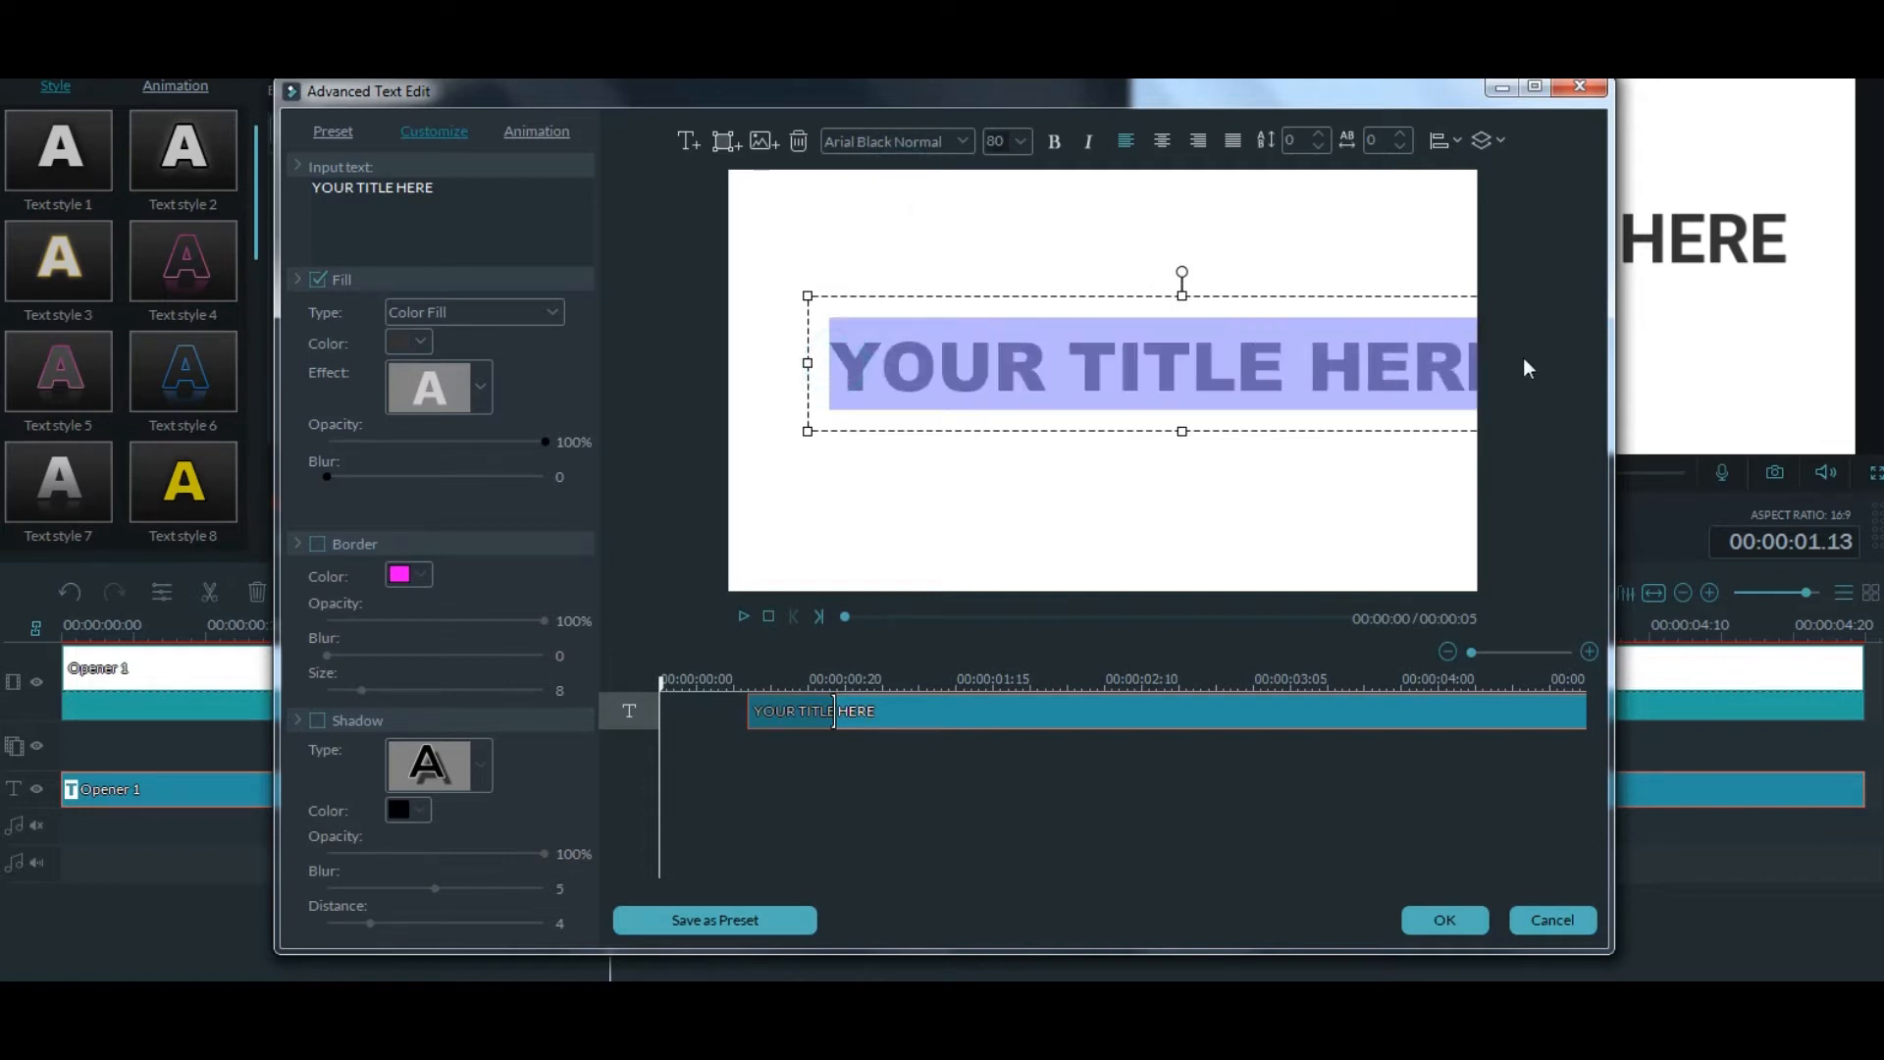
{"action": "type", "text": "SUPER"}
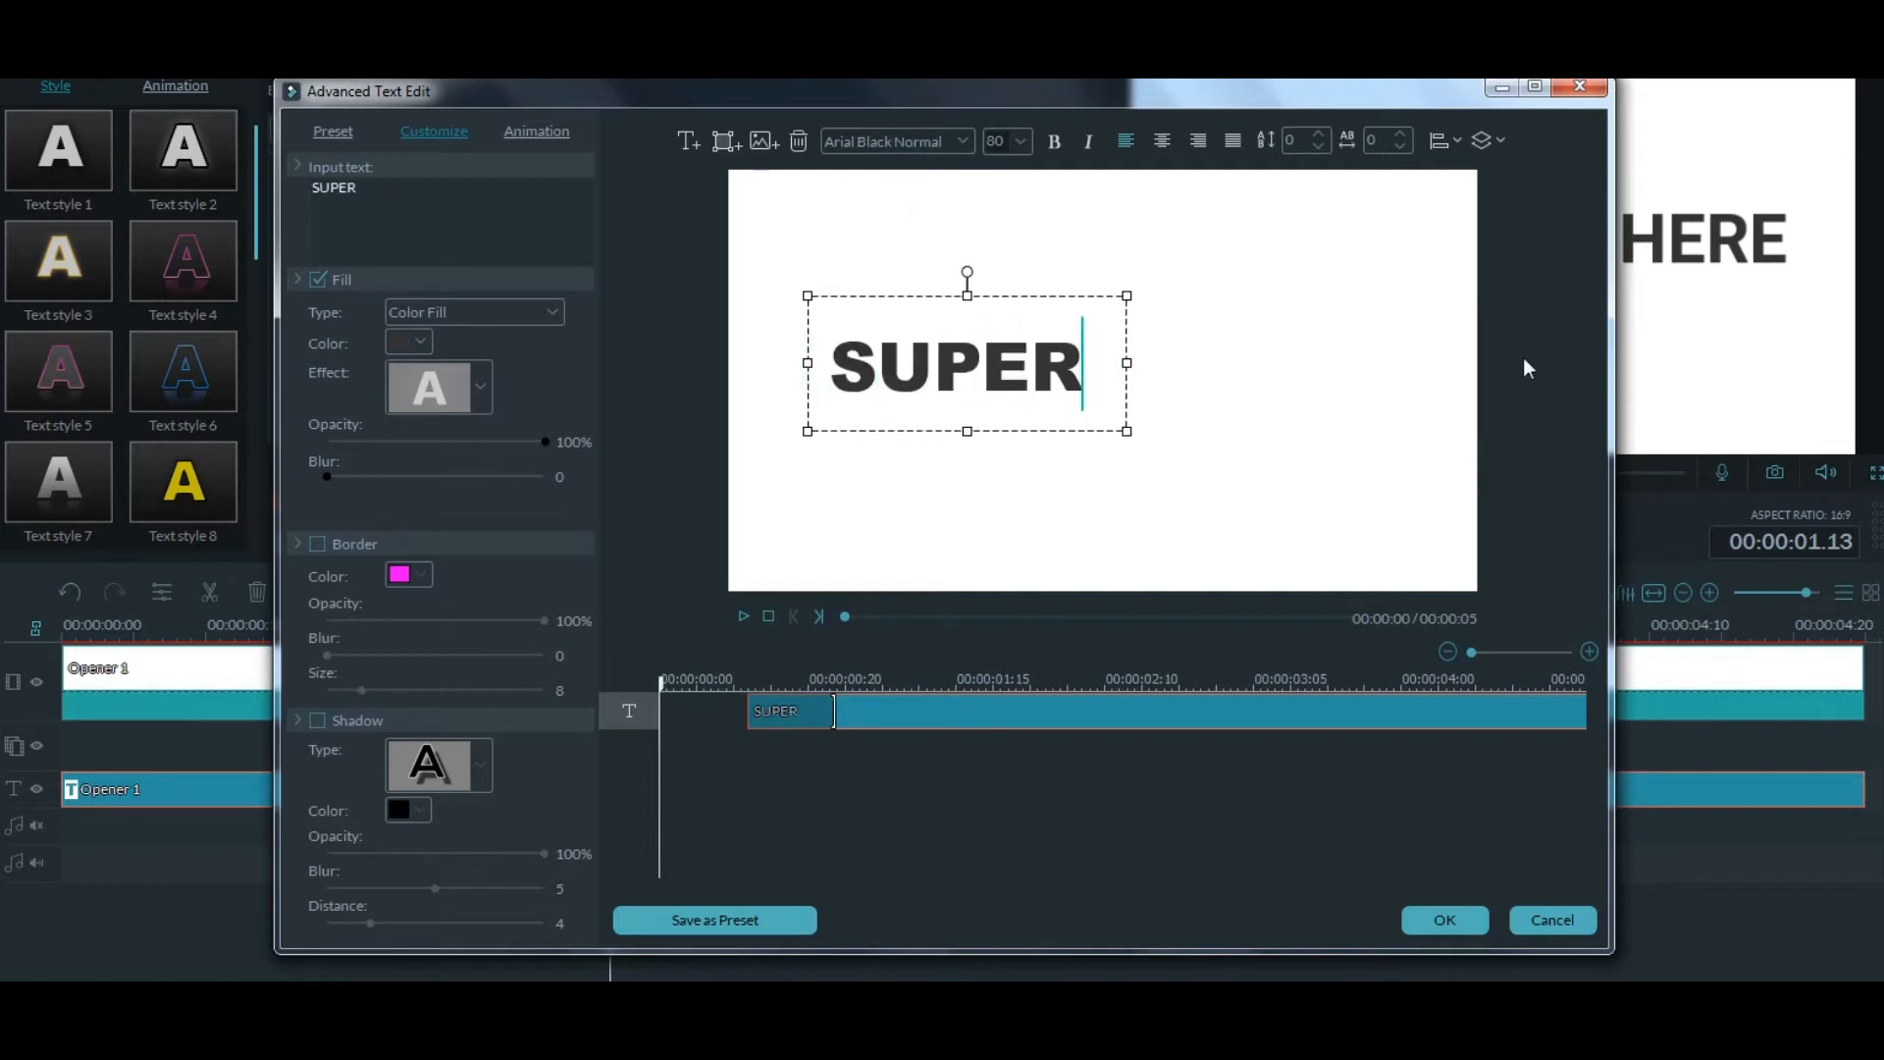
{"action": "type", "text": " KK"}
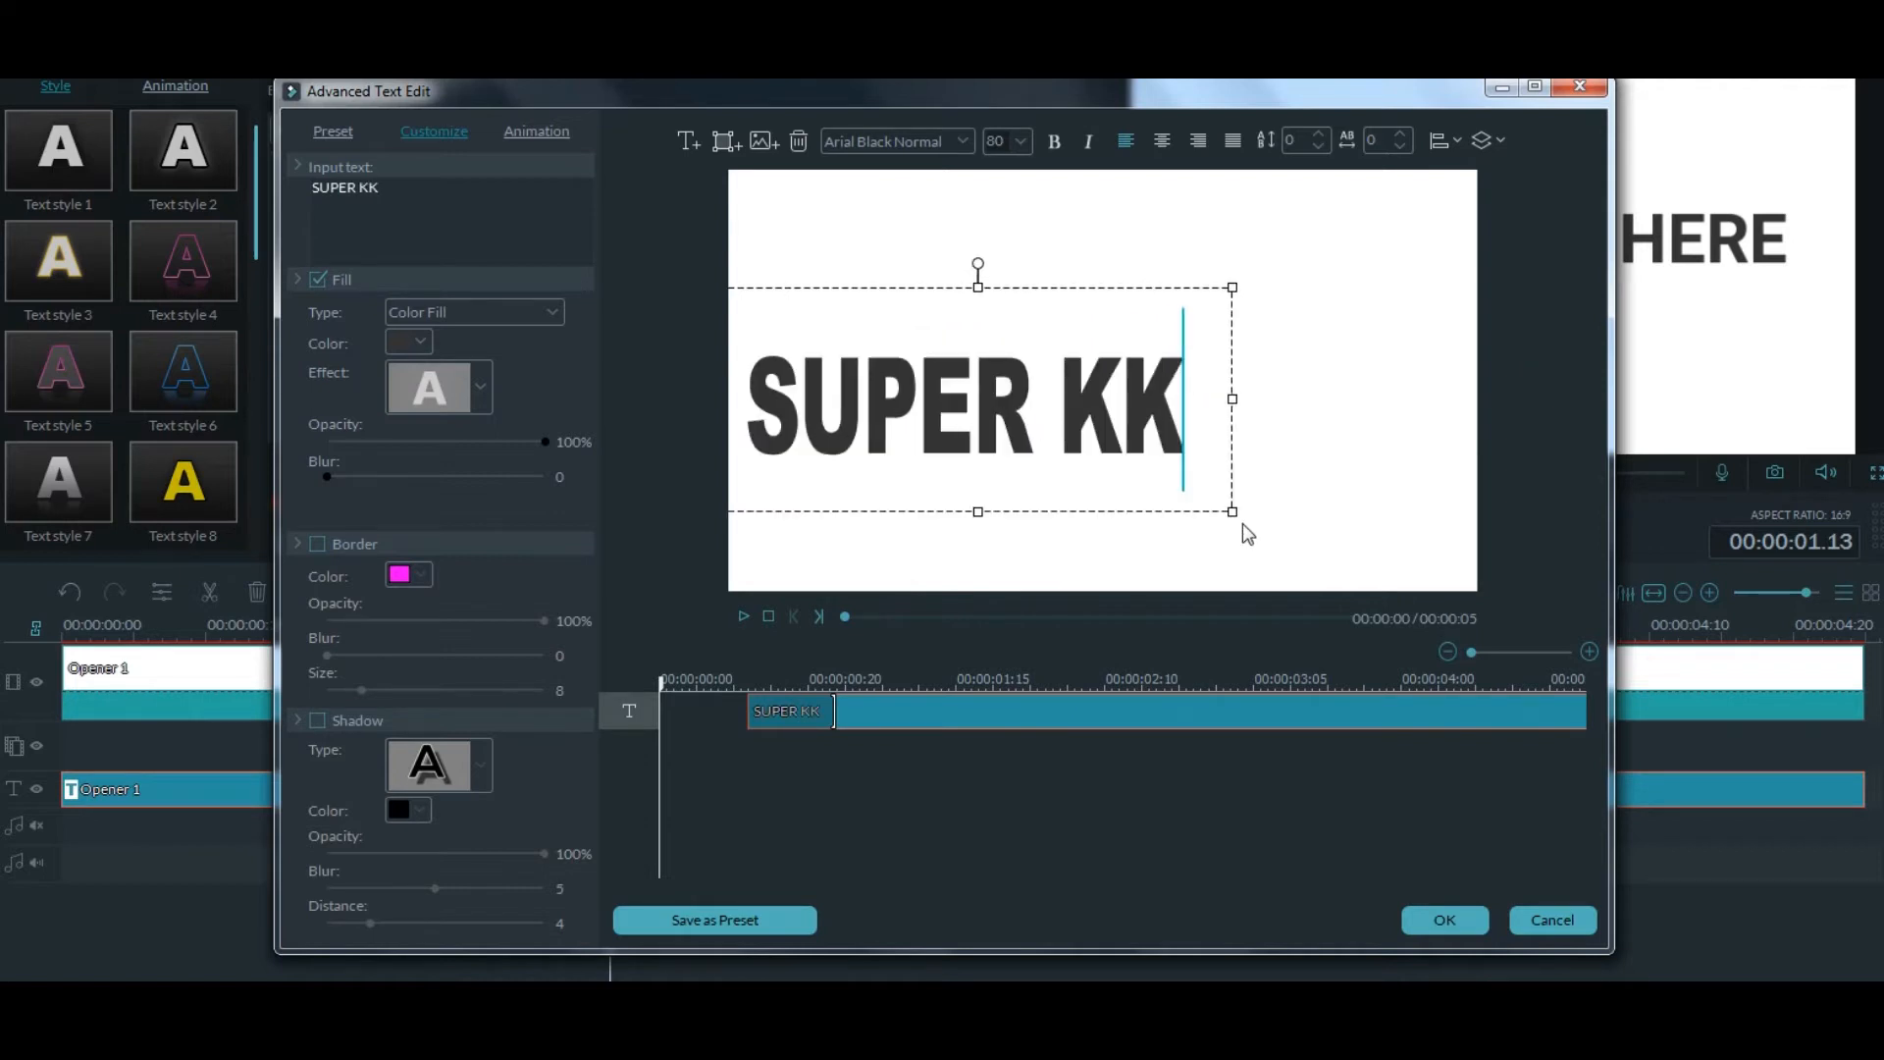
Enlarge the SUPER KK text box to span nearly the full frame, centre it, and apply the advanced text edits
{"action": "left_click_drag", "start_coordinate": [1236, 511], "coordinate": [1408, 571]}
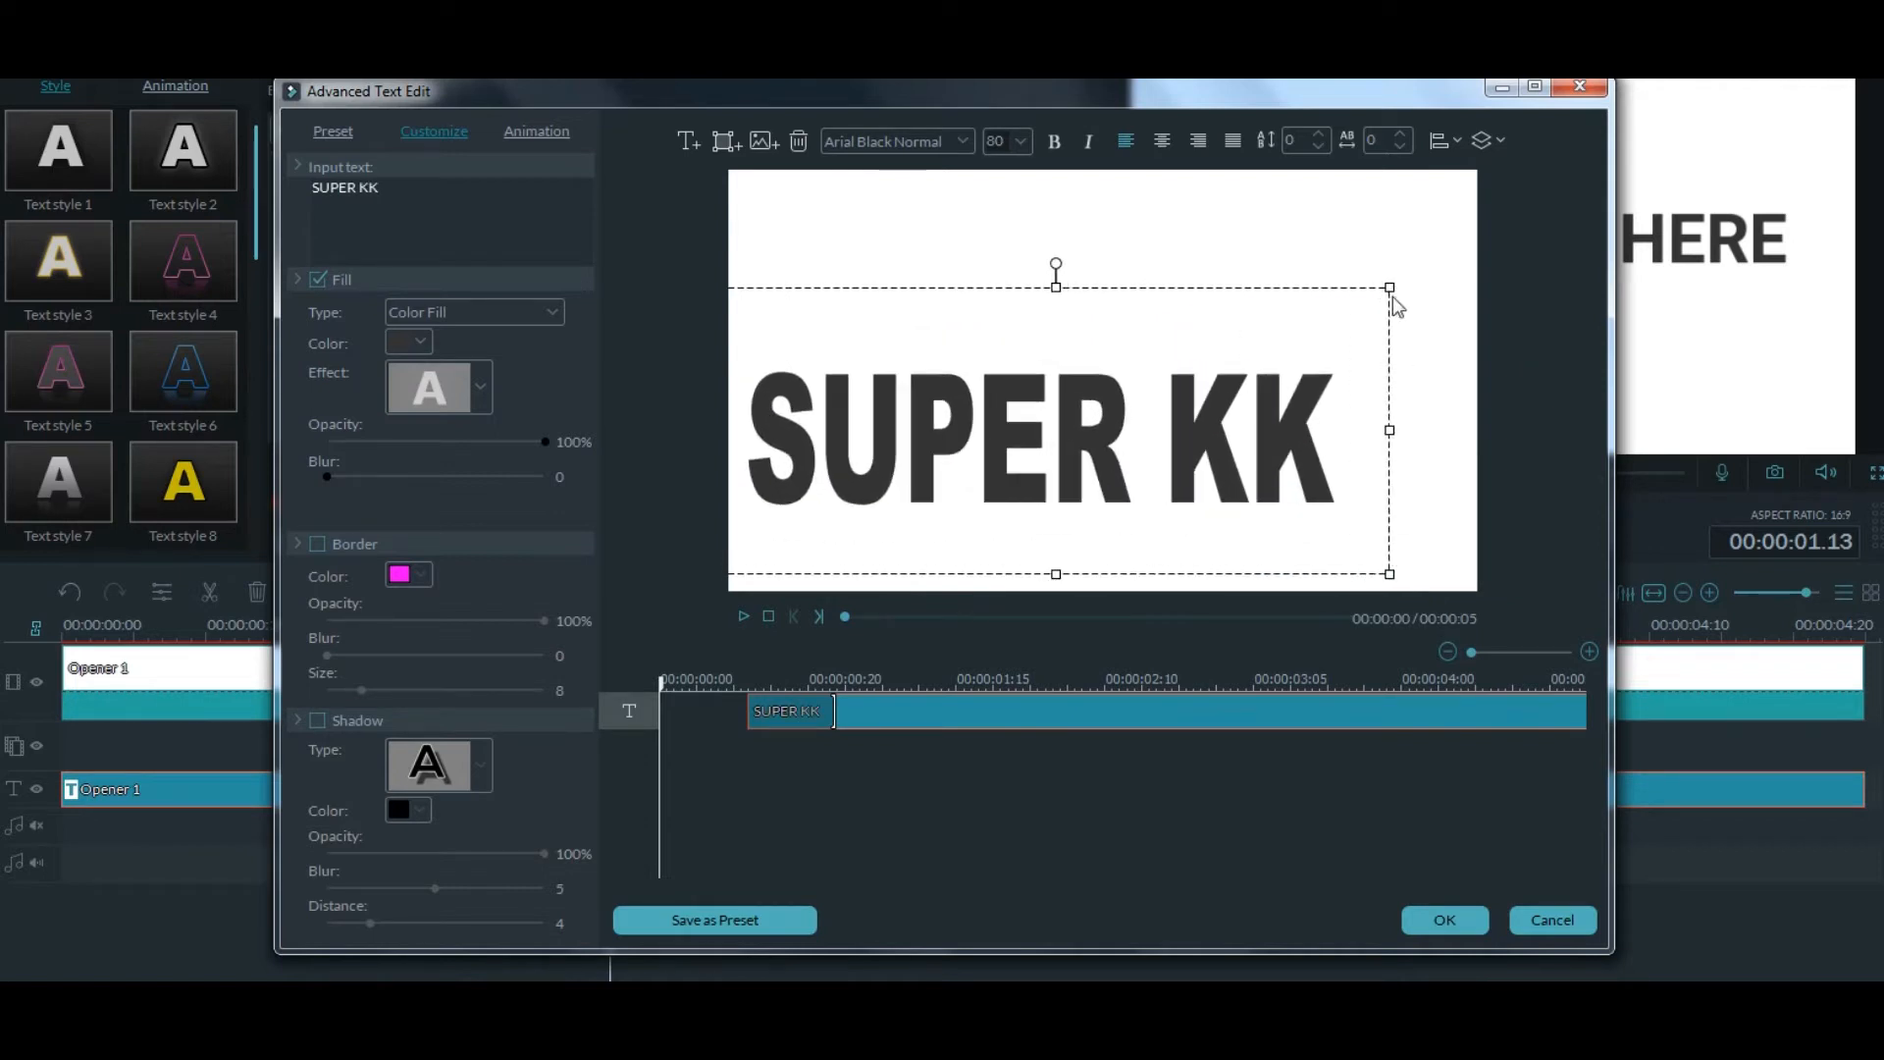
{"action": "left_click_drag", "start_coordinate": [1391, 285], "coordinate": [1469, 237]}
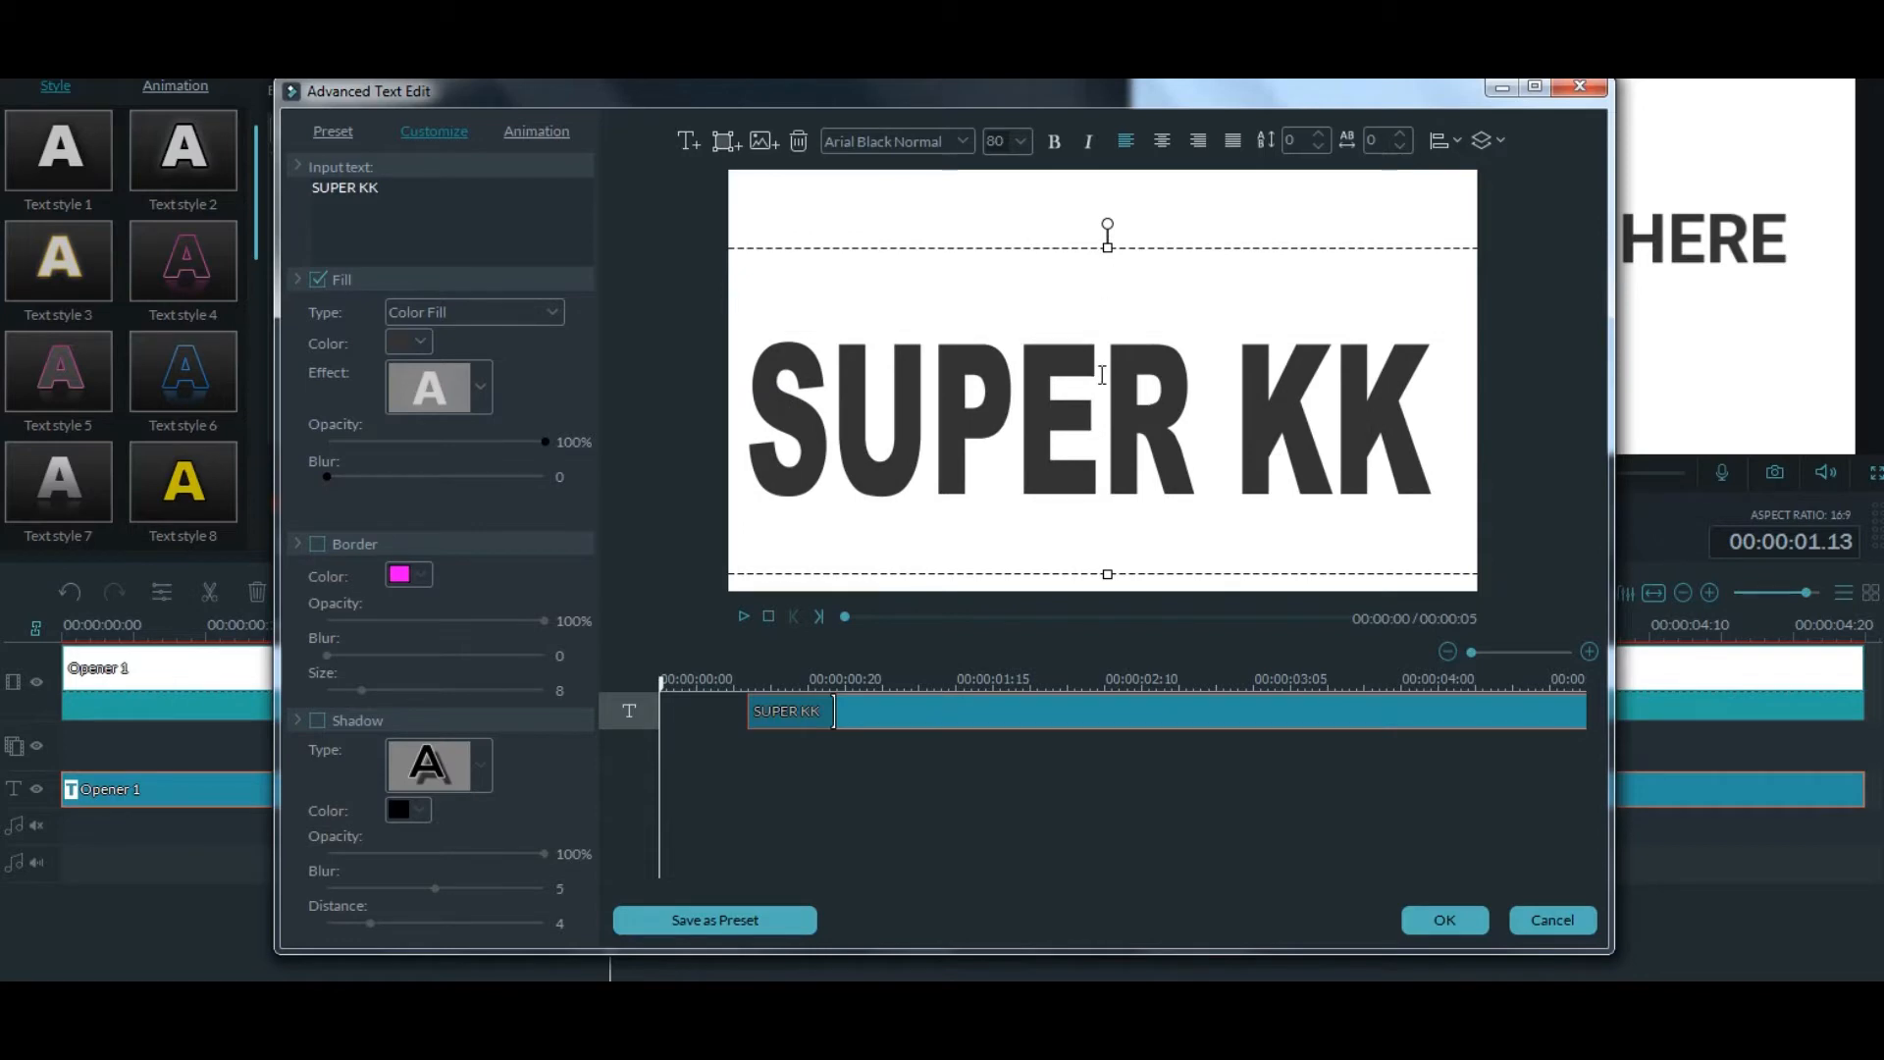
{"action": "left_click_drag", "start_coordinate": [1137, 246], "coordinate": [1140, 196]}
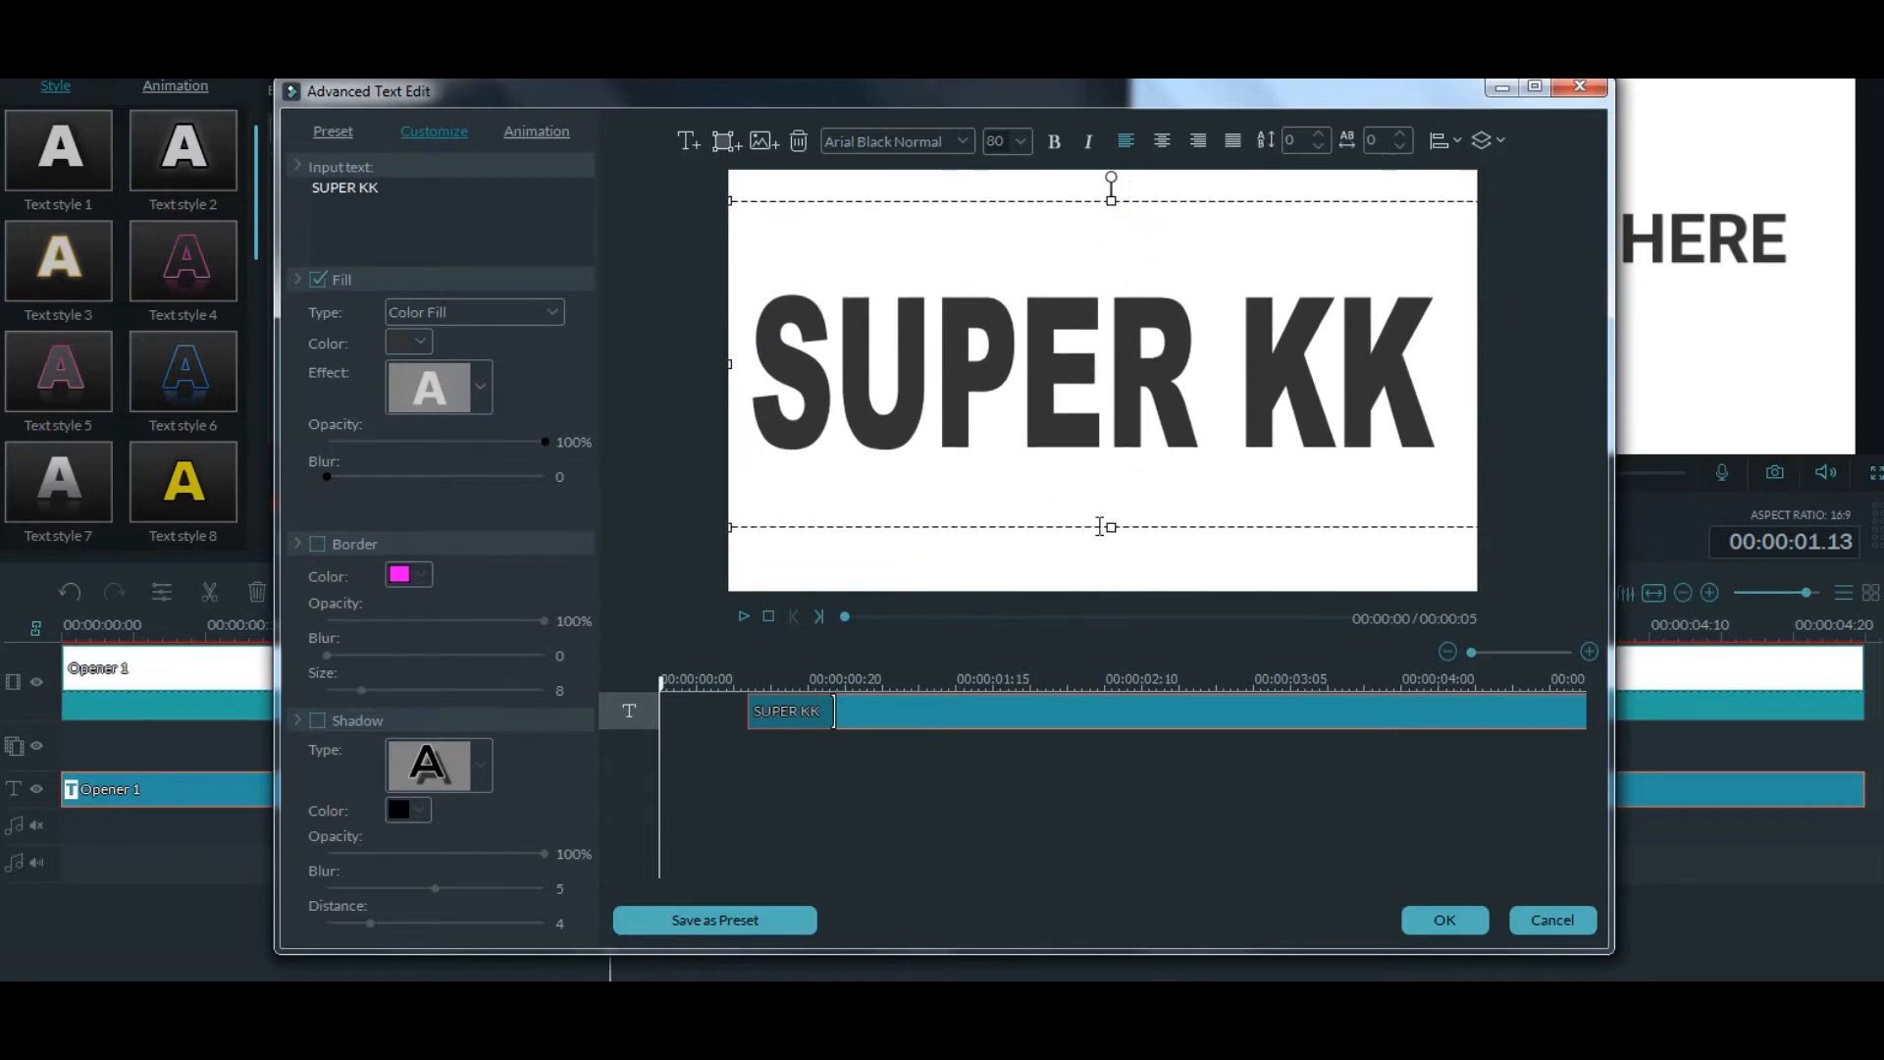
{"action": "left_click_drag", "start_coordinate": [1110, 528], "coordinate": [1107, 541]}
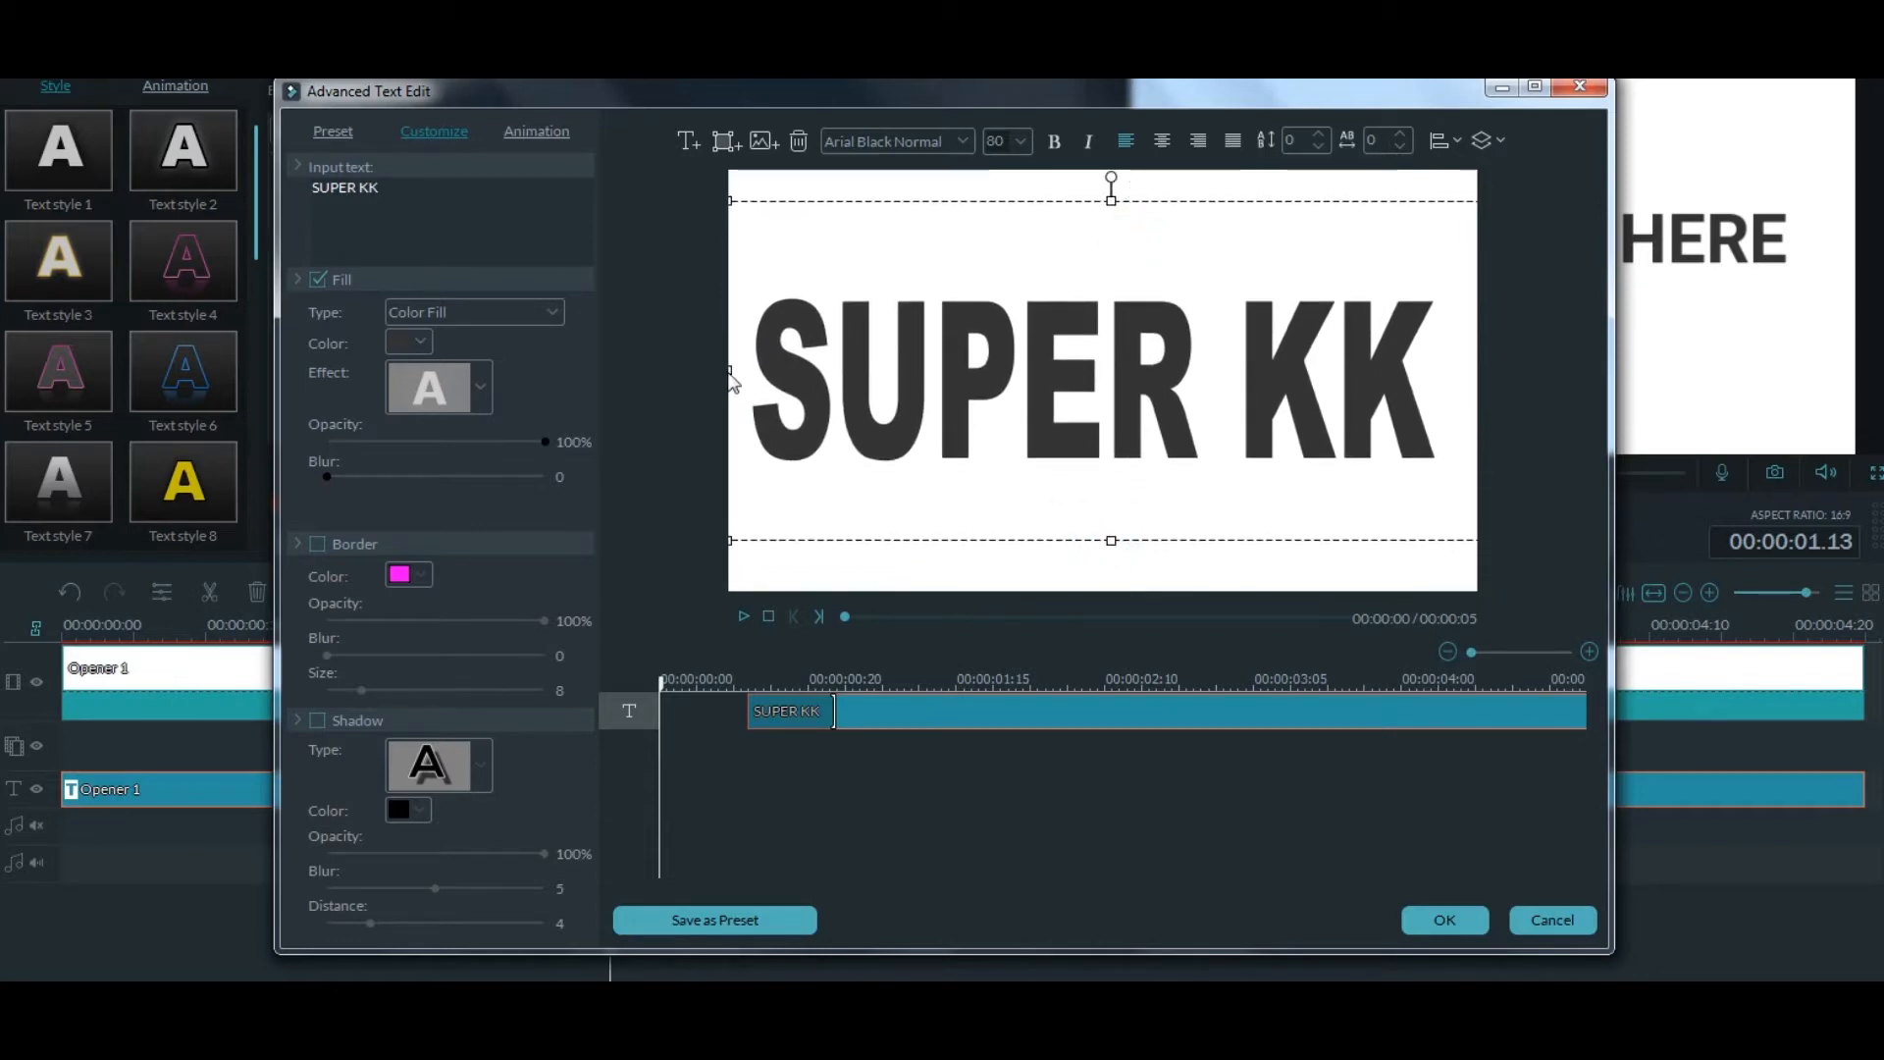
{"action": "left_click_drag", "start_coordinate": [732, 374], "coordinate": [723, 370]}
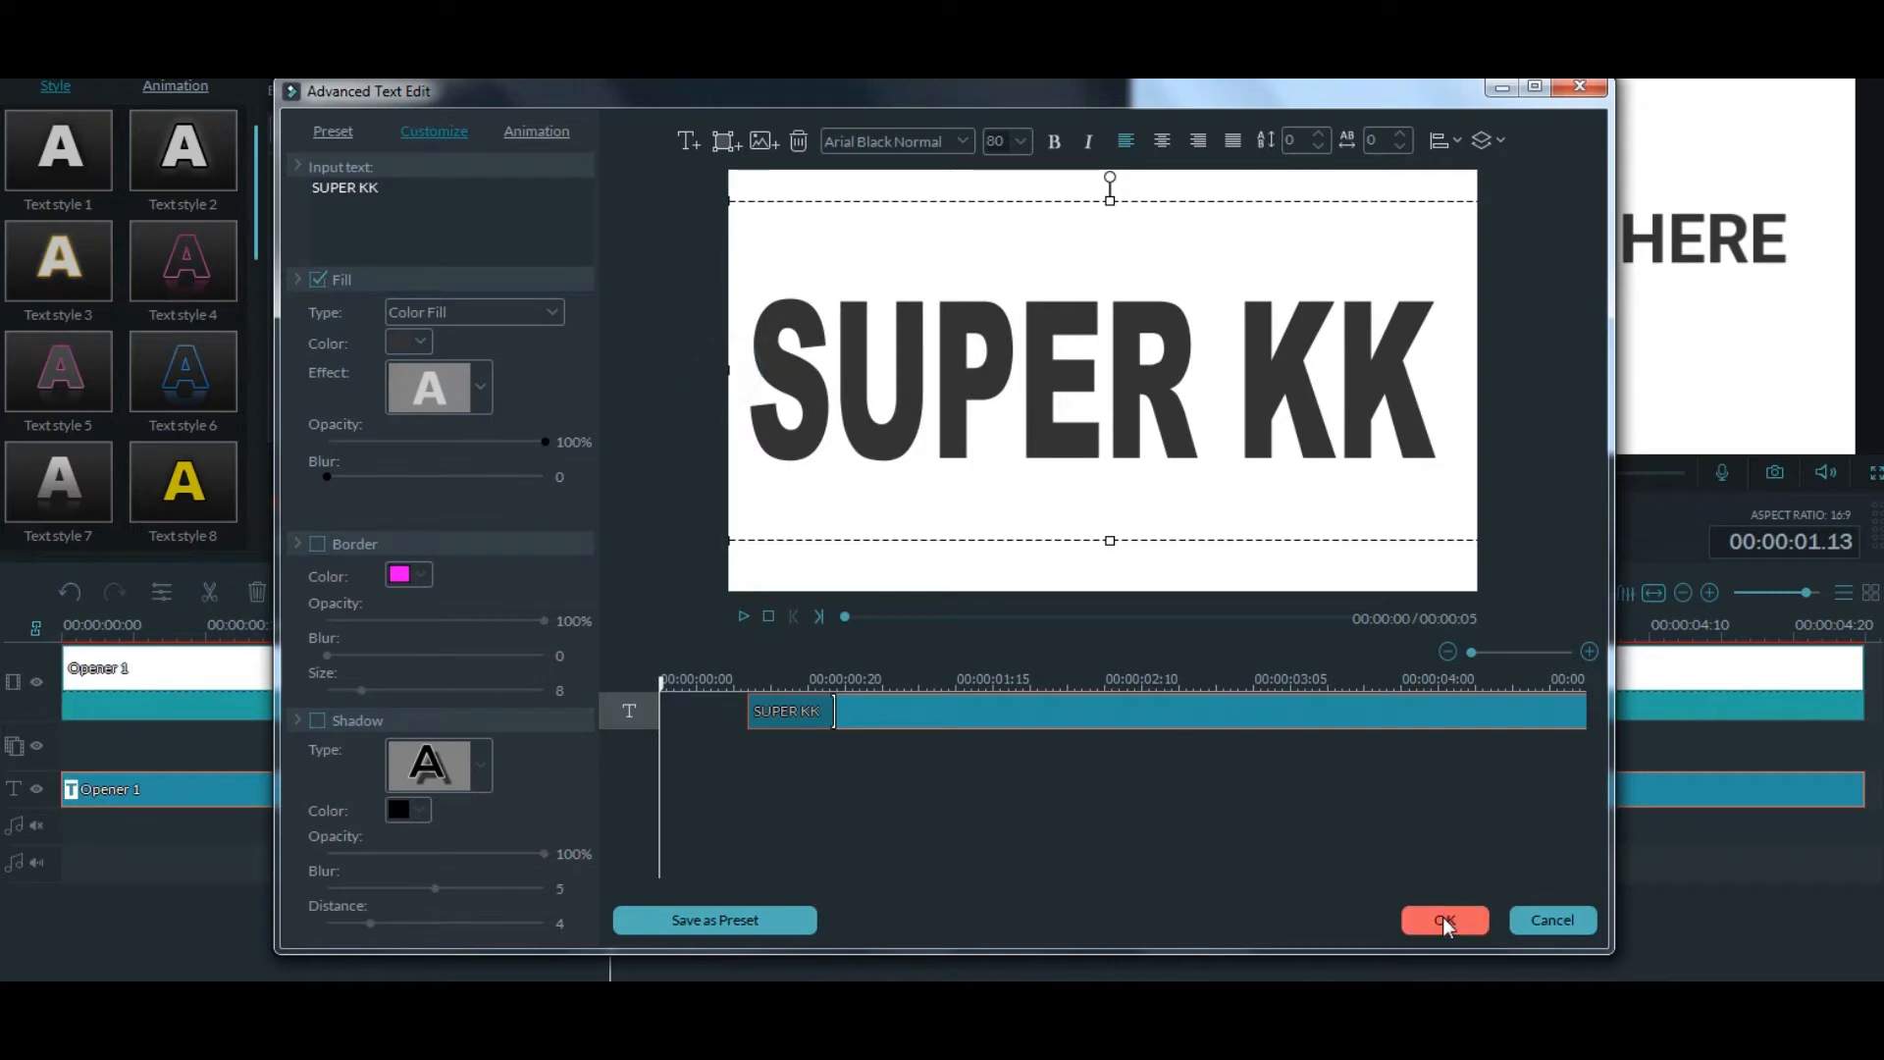
{"action": "left_click", "coordinate": [1444, 920]}
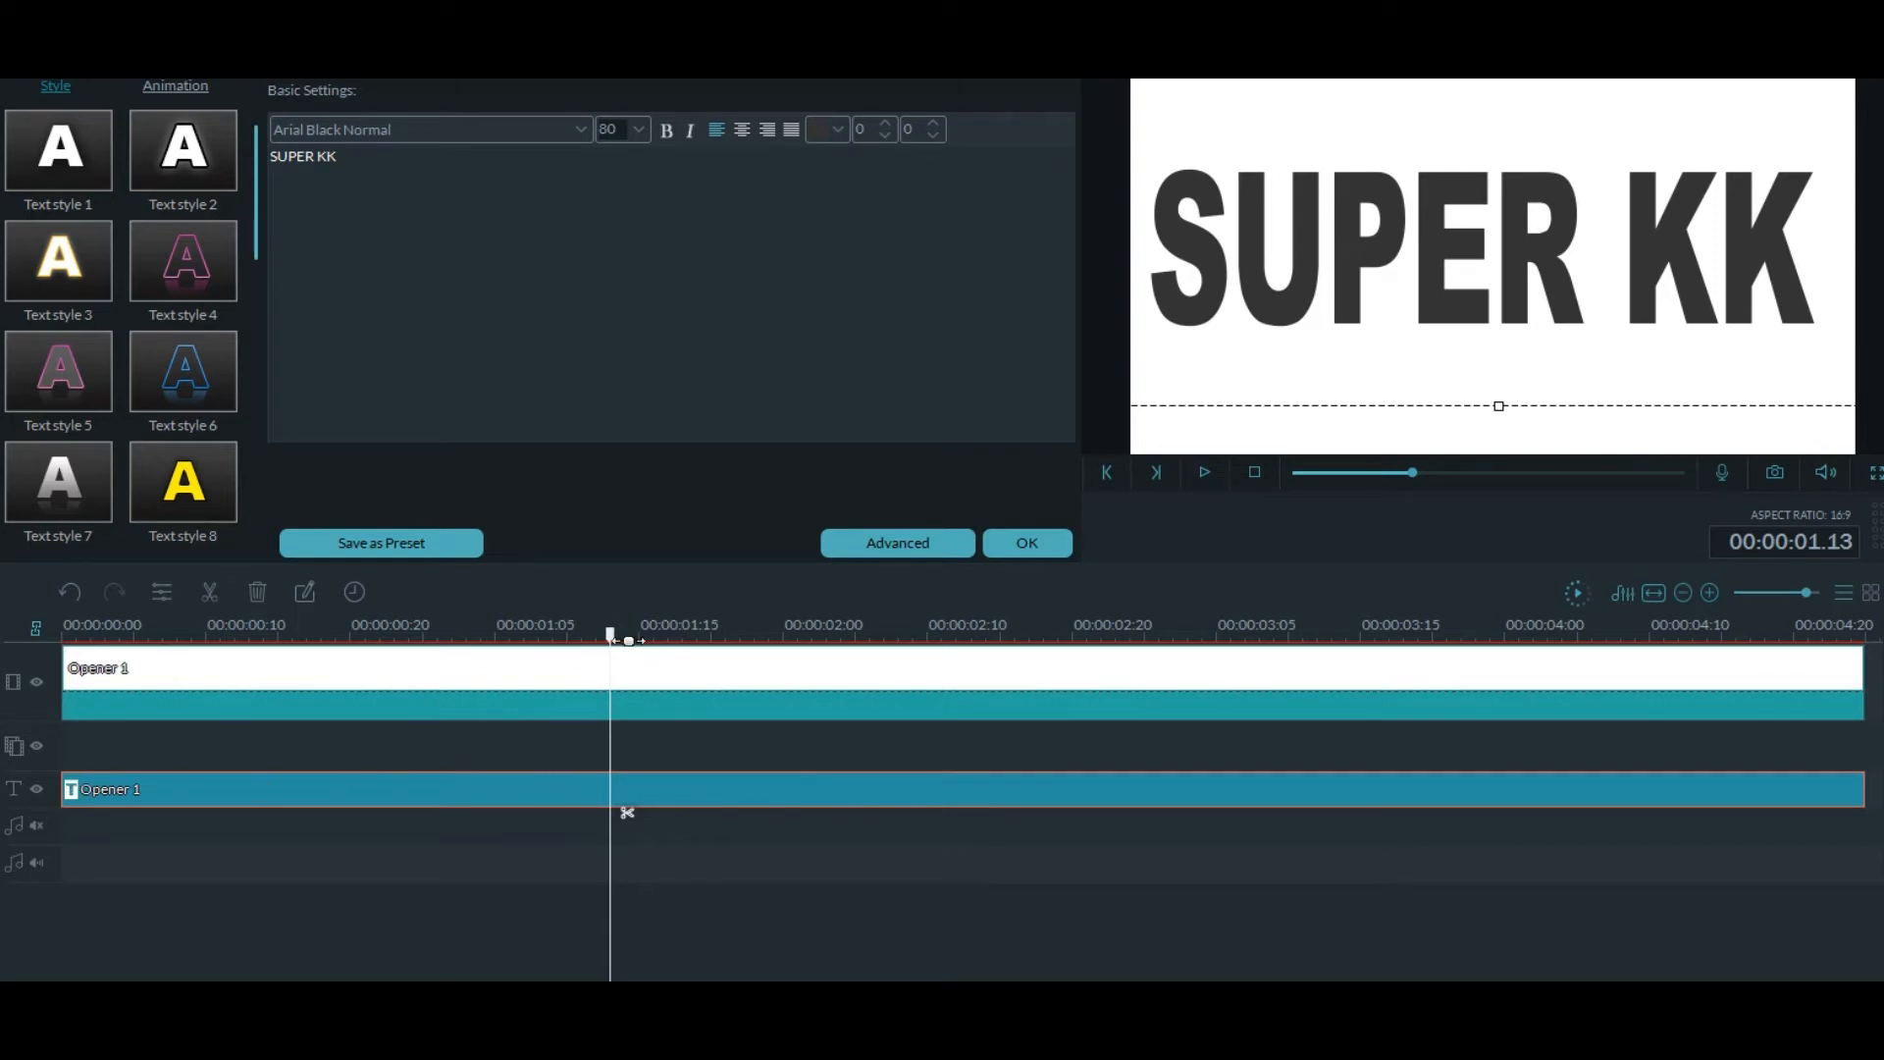
Play the edited title from the start of the timeline to check its animation
{"action": "left_click_drag", "start_coordinate": [613, 638], "coordinate": [61, 643]}
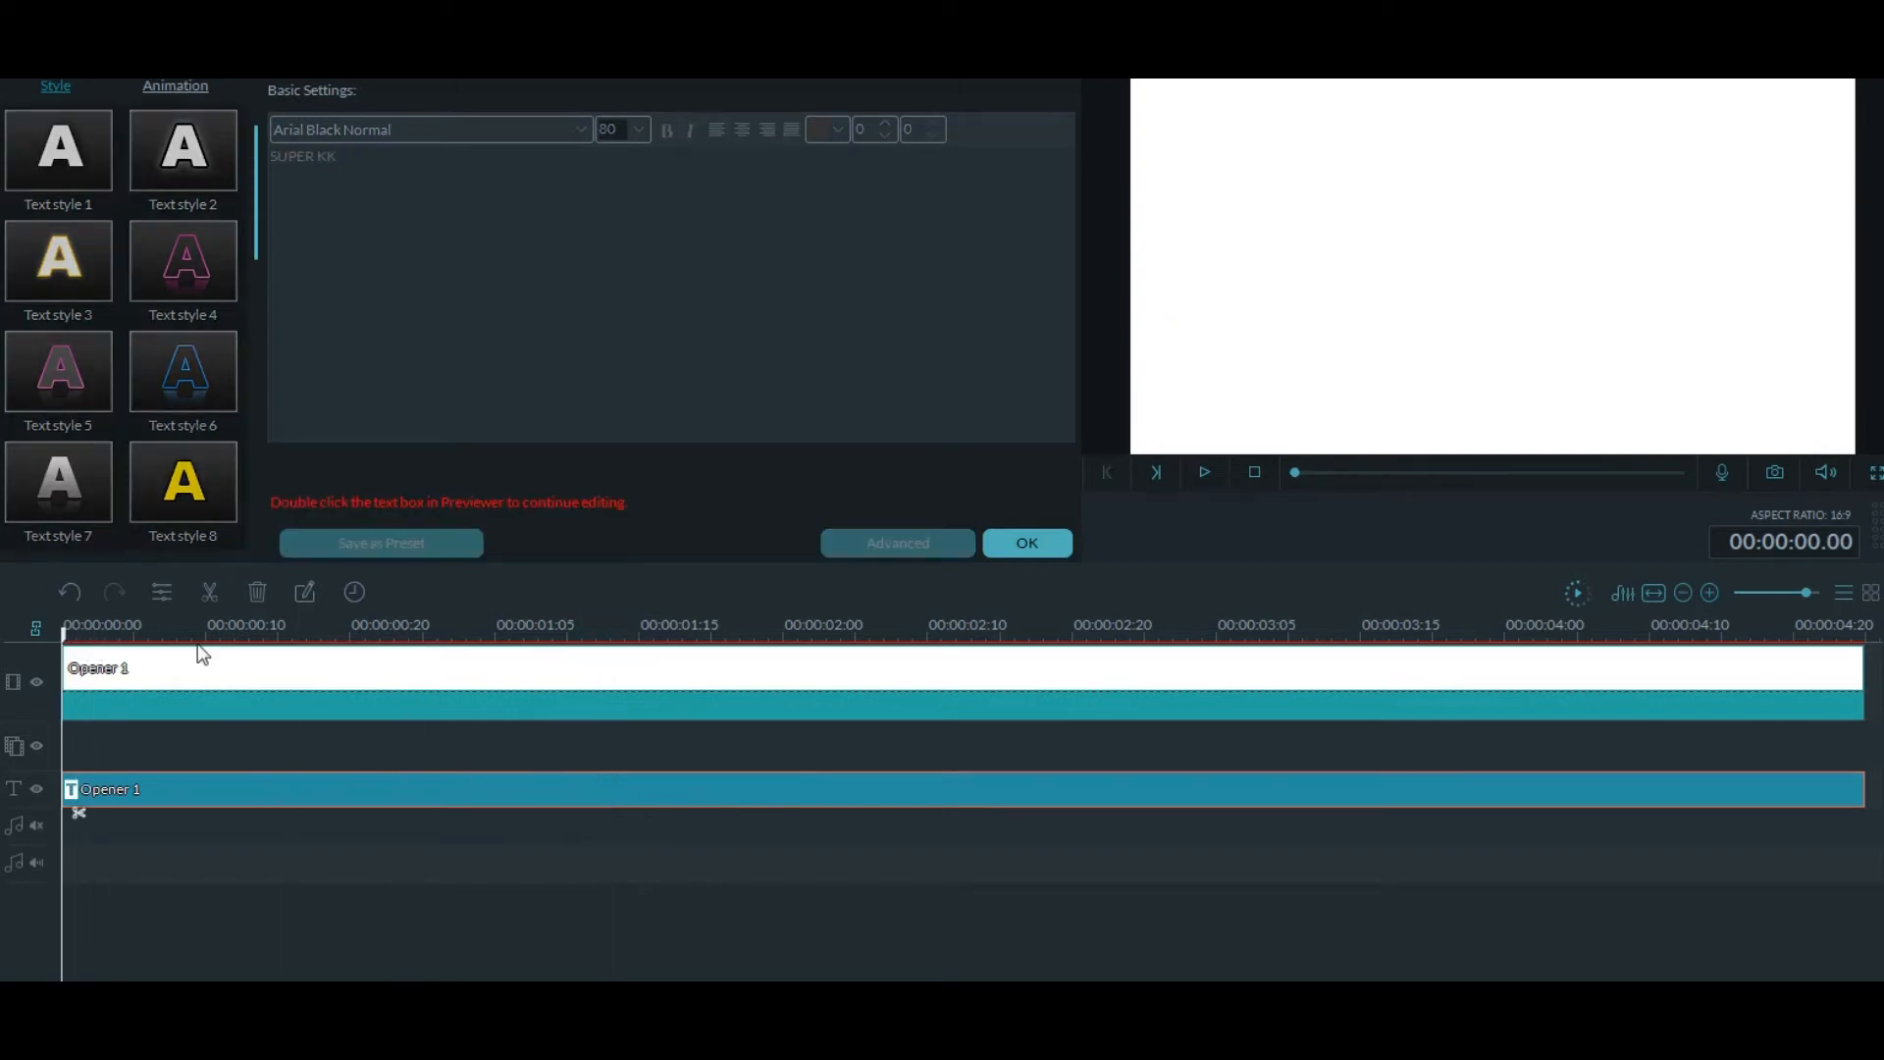
{"action": "left_click", "coordinate": [1205, 470]}
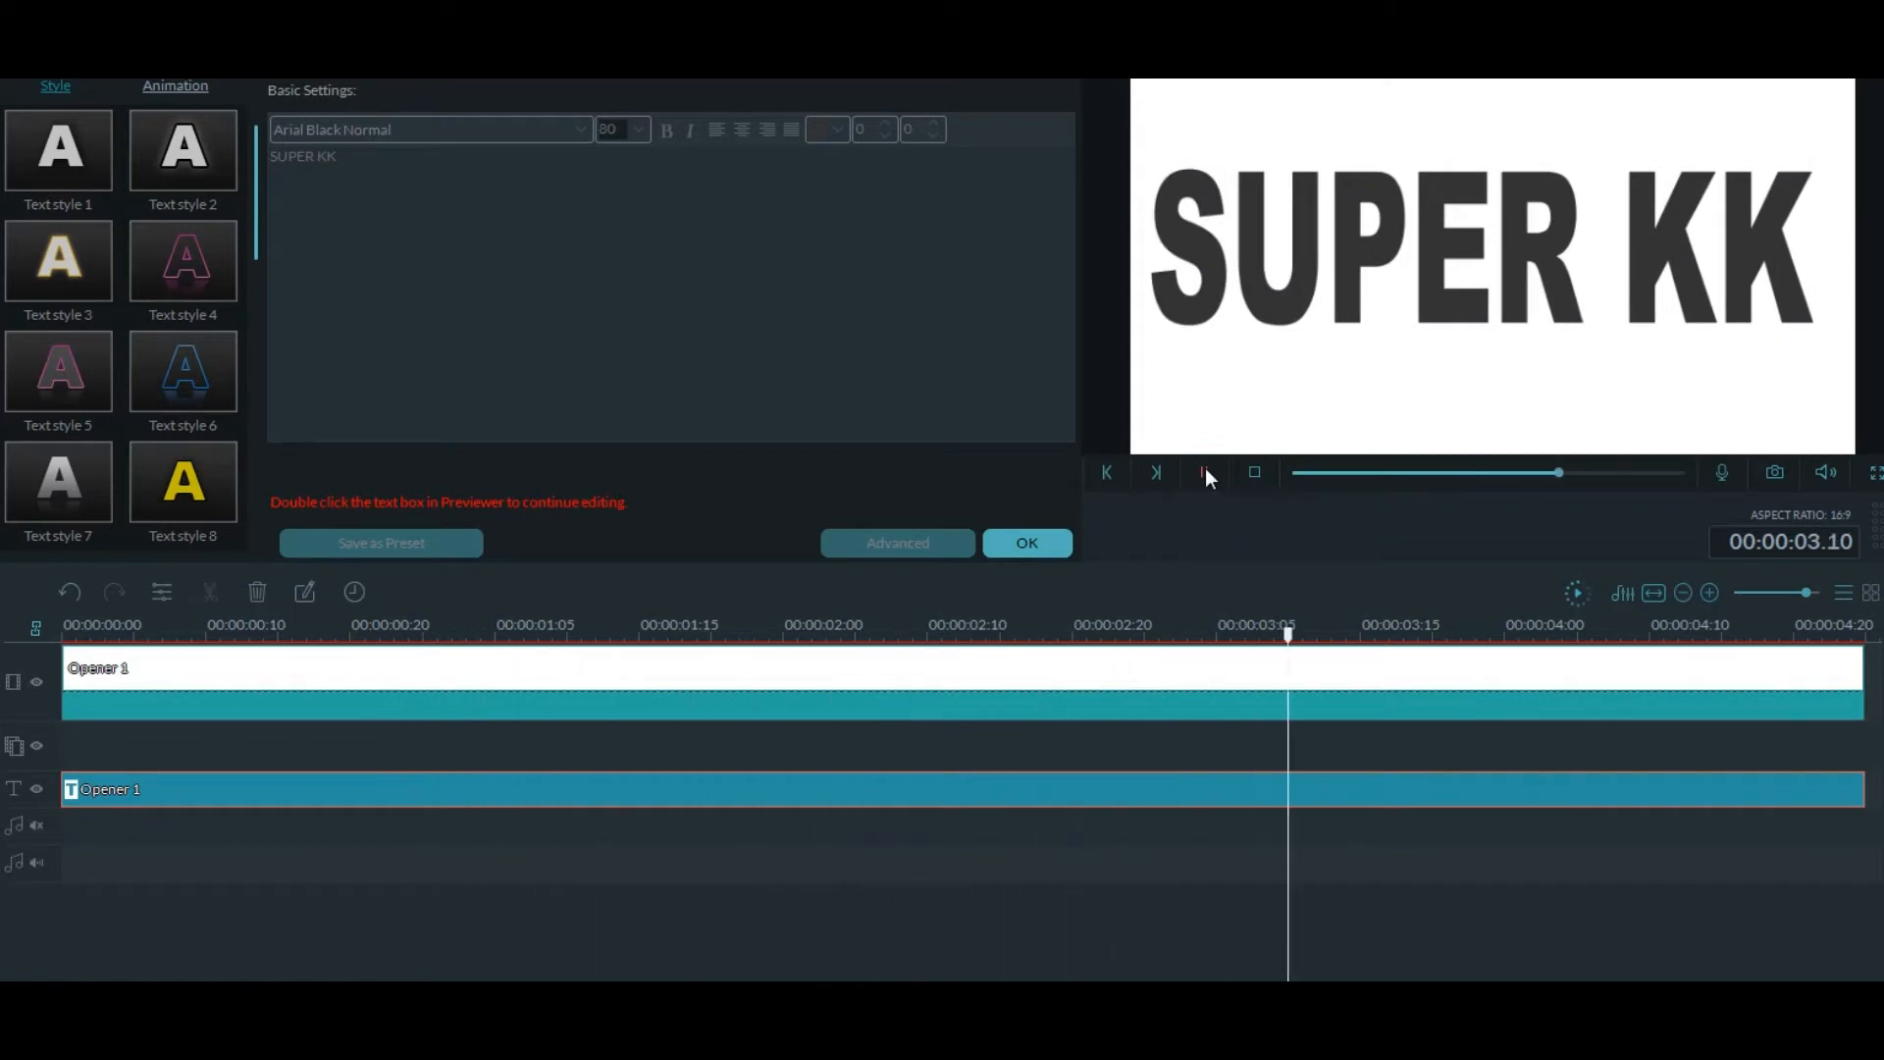
{"action": "left_click", "coordinate": [1205, 470]}
{"action": "left_click", "coordinate": [1205, 470]}
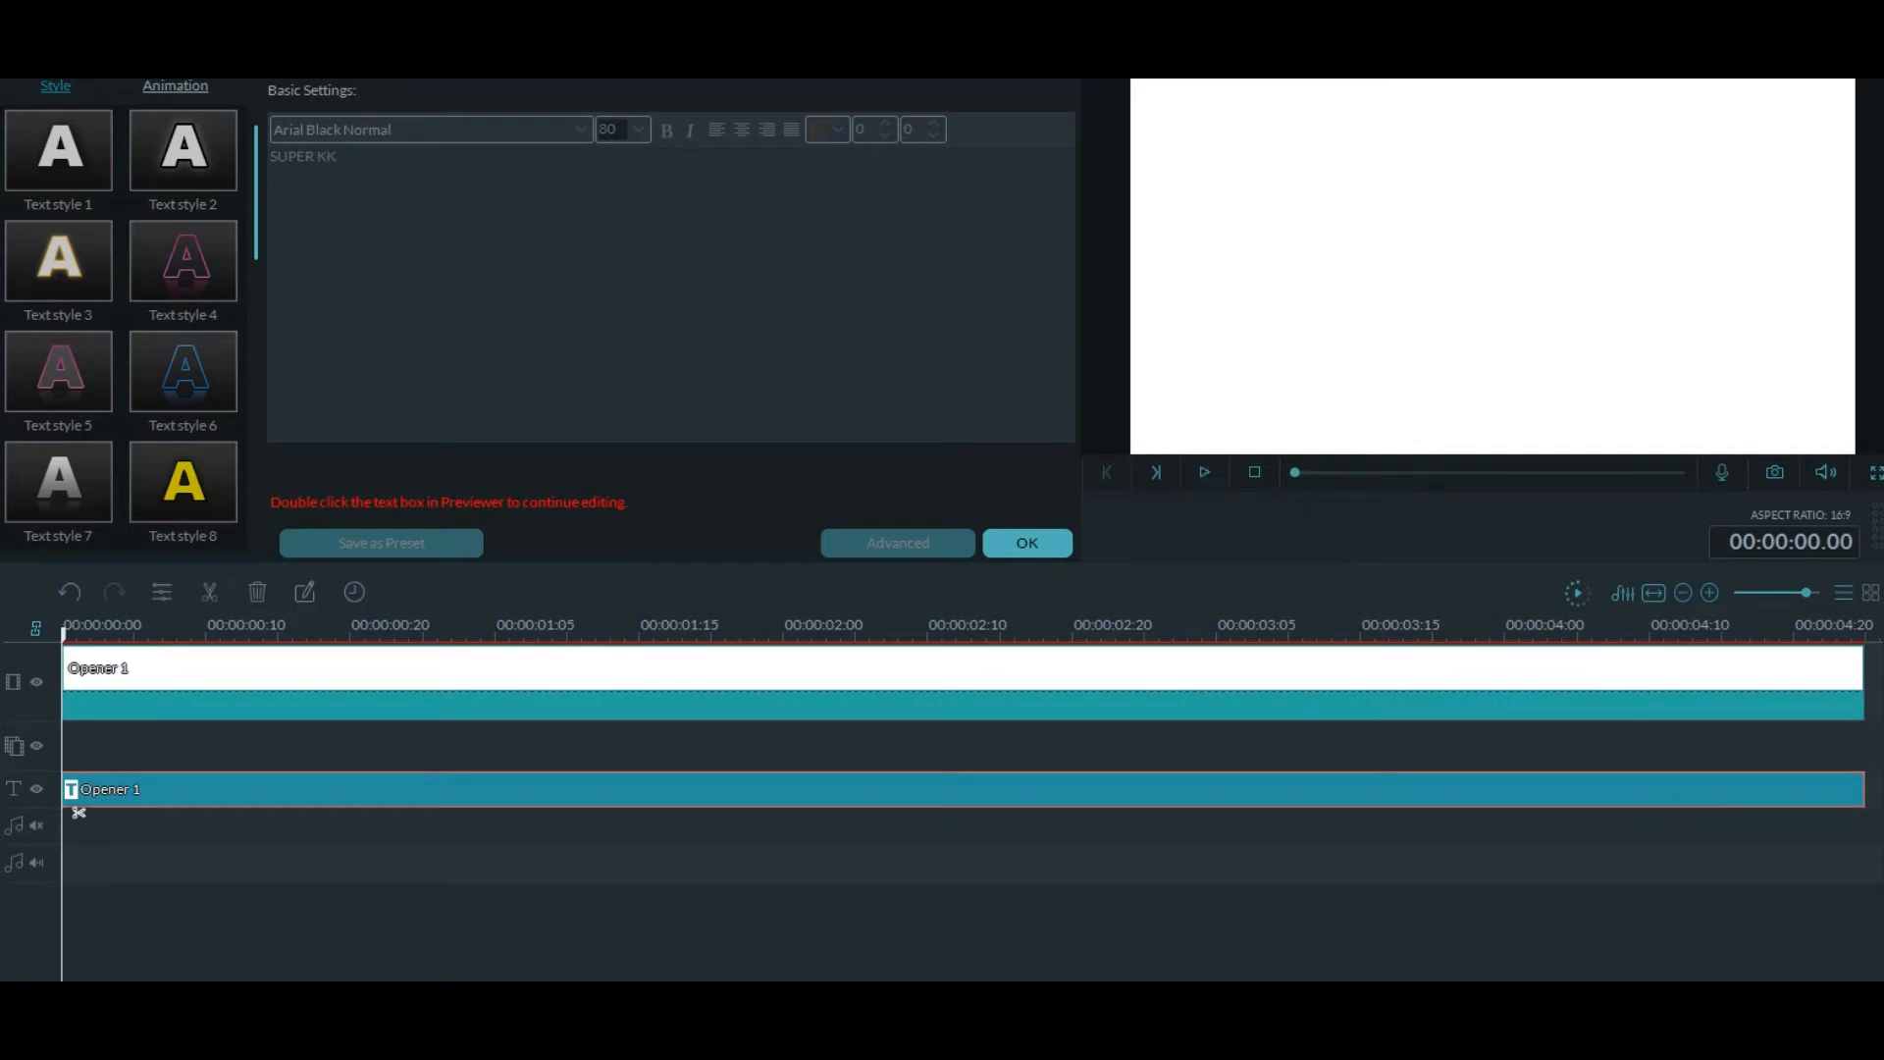
Split the title text and the white background clip at 00:00:04.20 and delete both trailing pieces
{"action": "left_click", "coordinate": [1802, 632]}
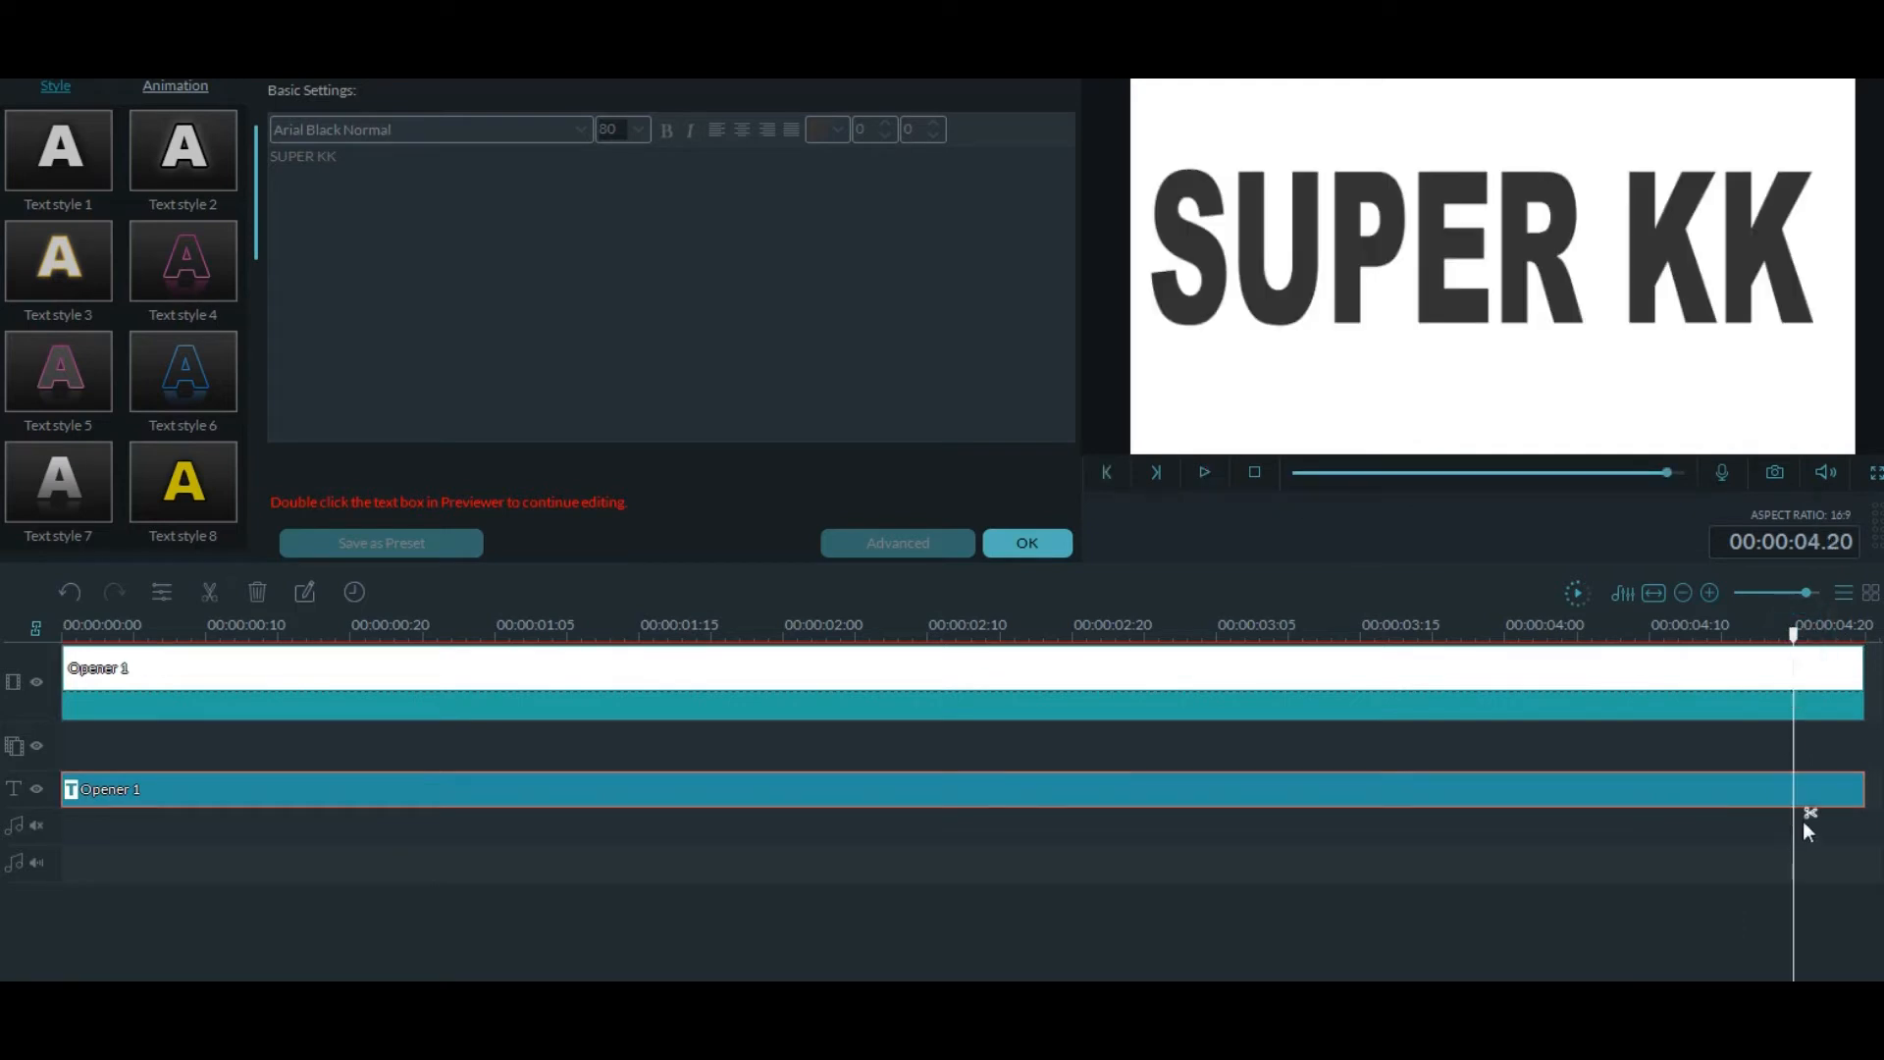
{"action": "left_click", "coordinate": [1806, 803]}
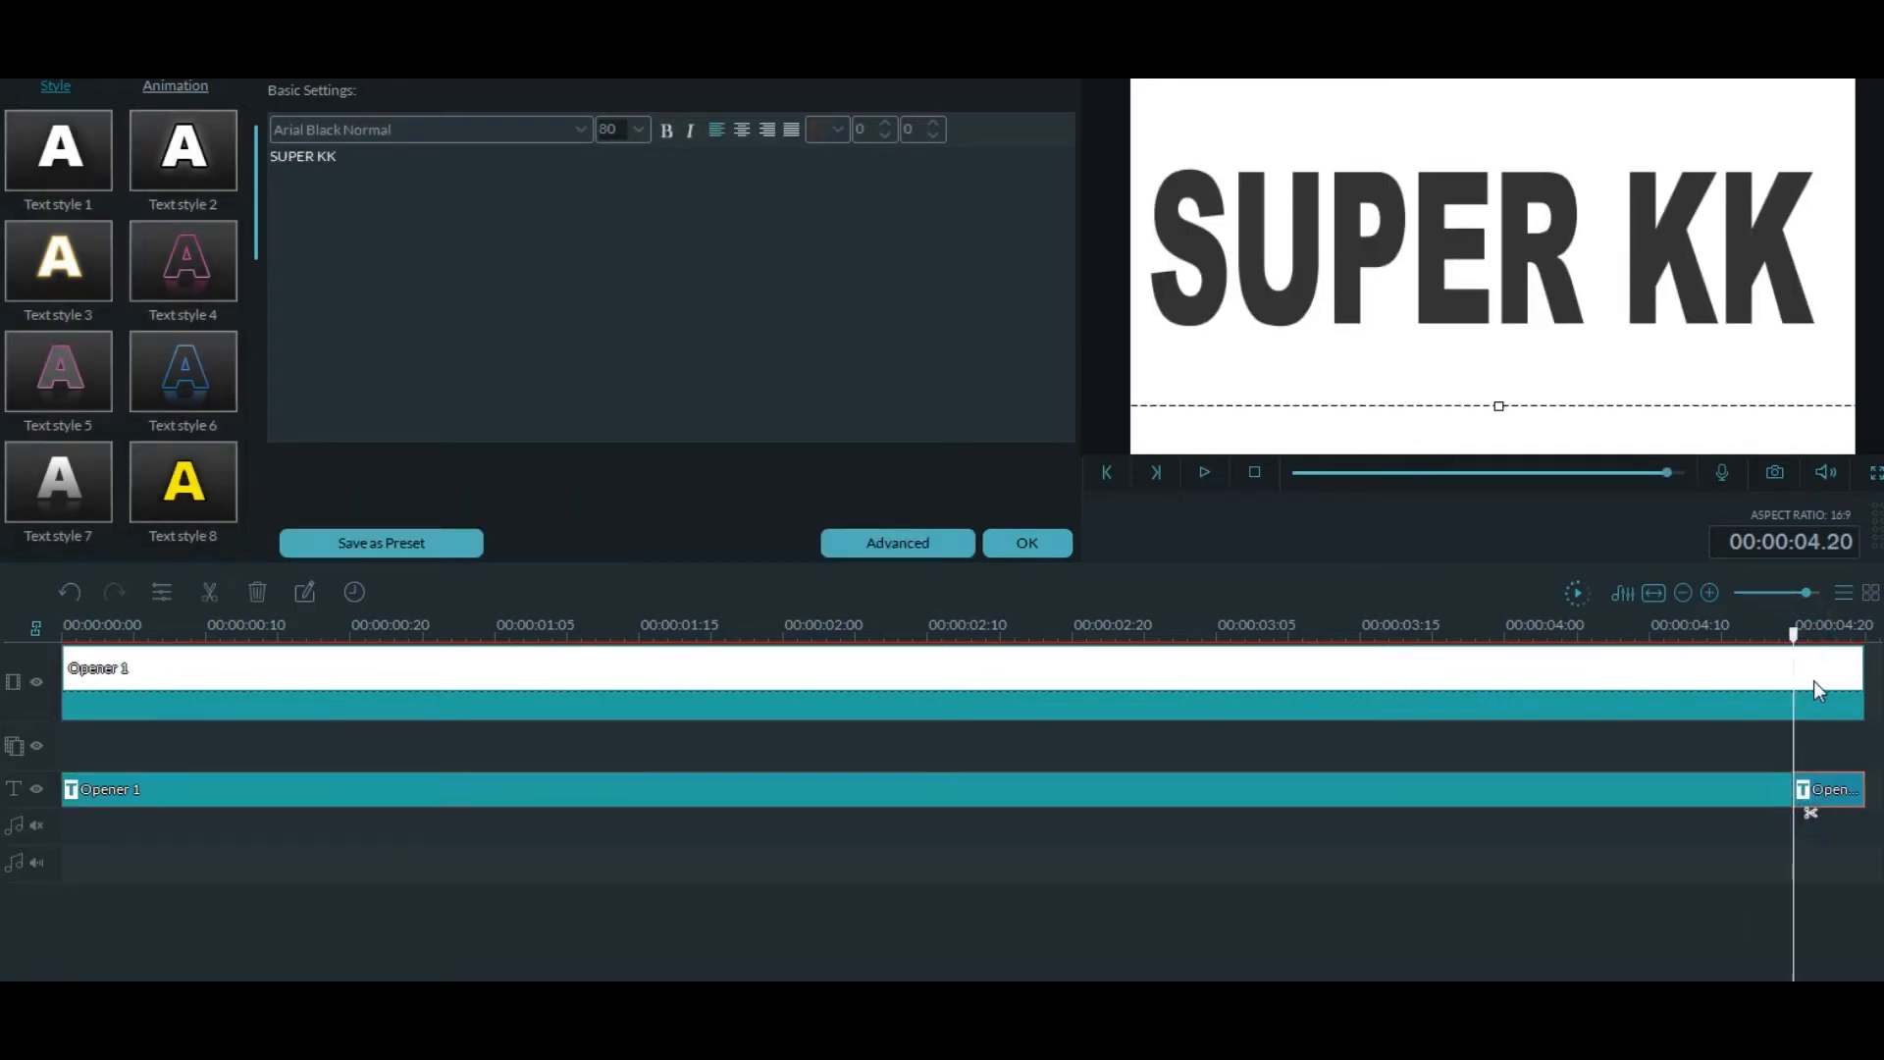
{"action": "left_click", "coordinate": [1814, 680]}
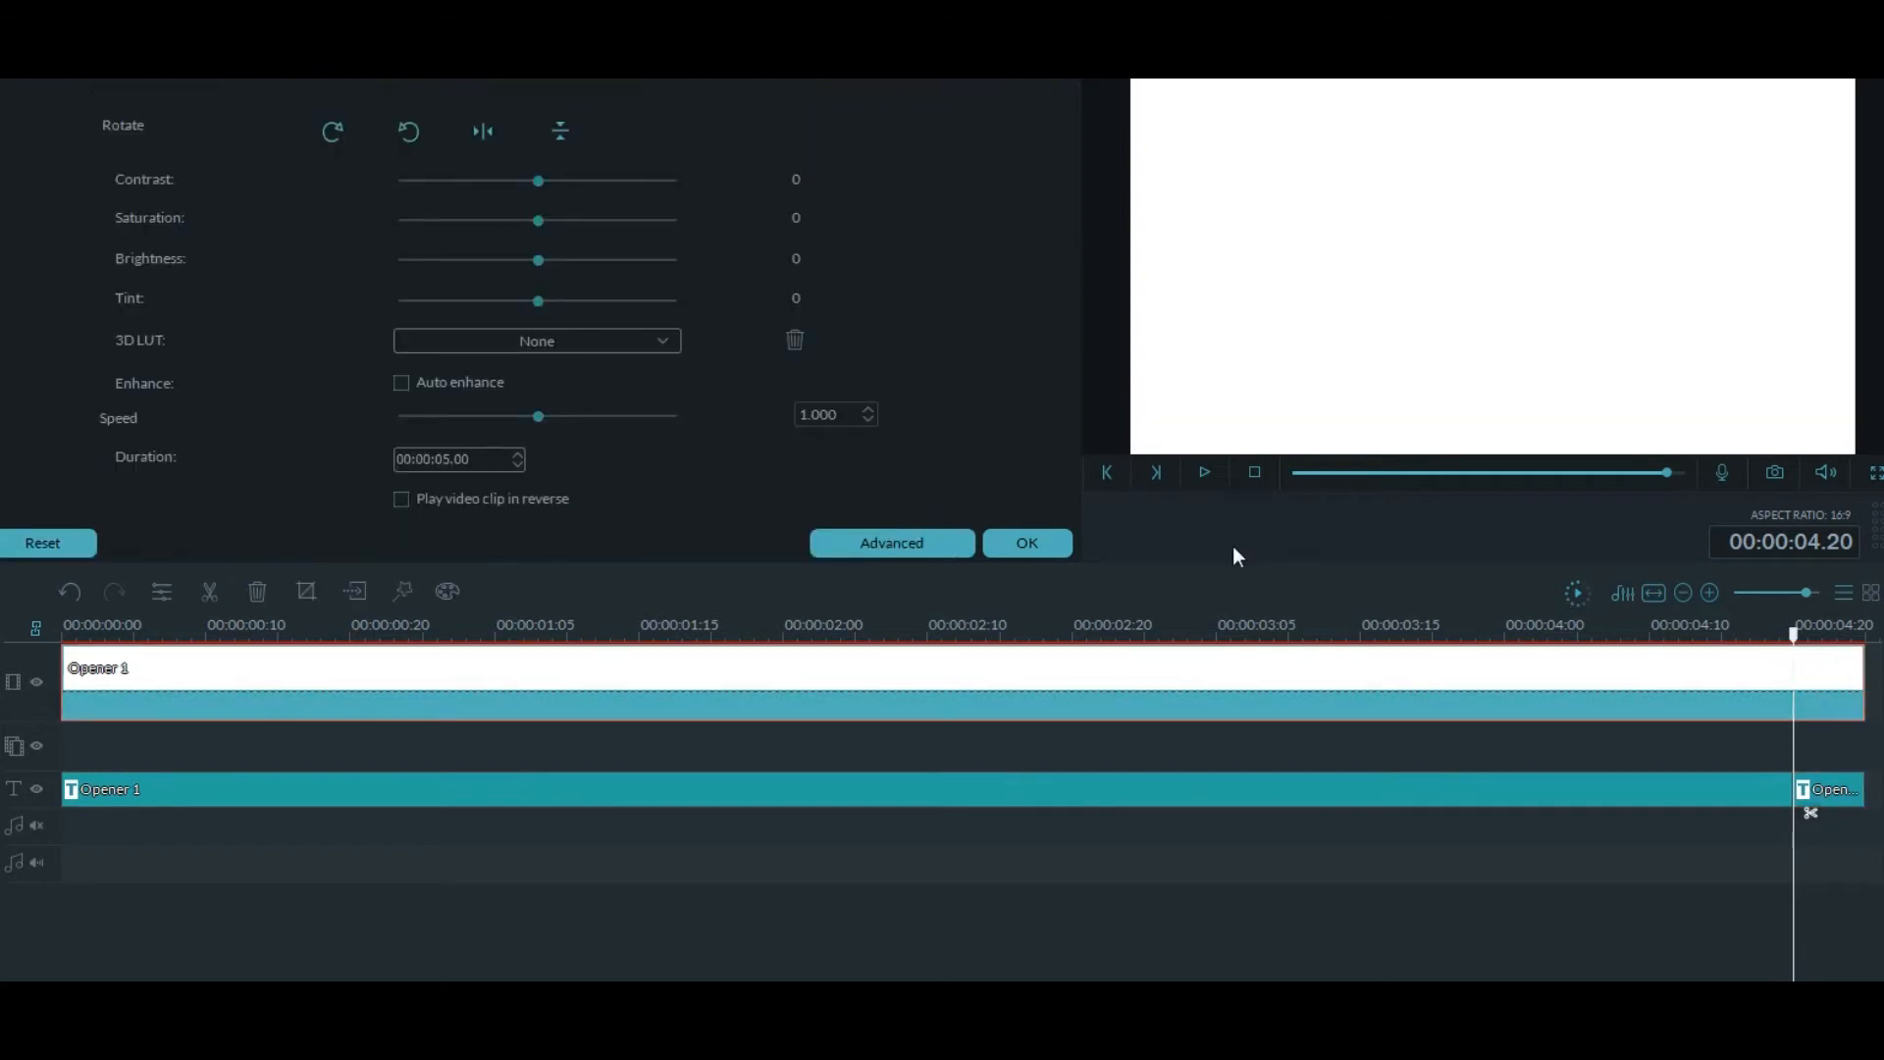
{"action": "left_click", "coordinate": [1811, 815]}
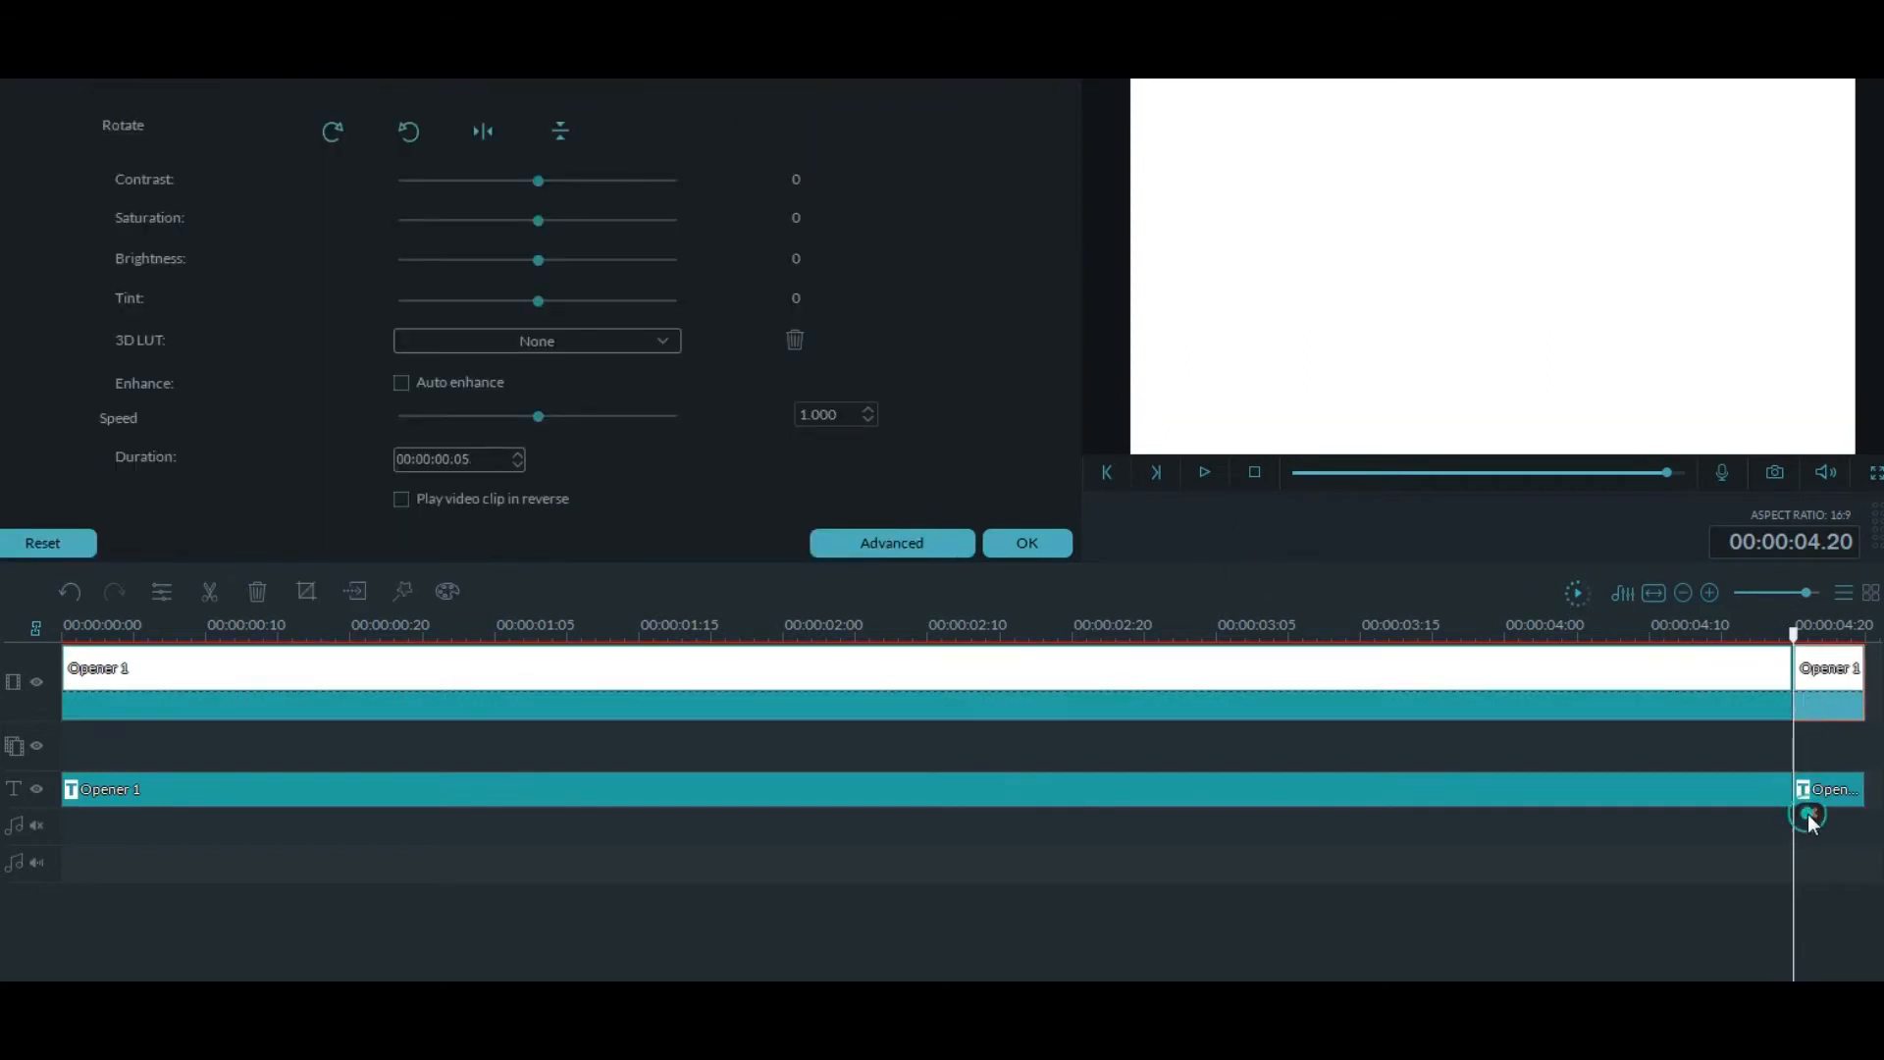
{"action": "key", "text": "Delete"}
{"action": "left_click", "coordinate": [1848, 789]}
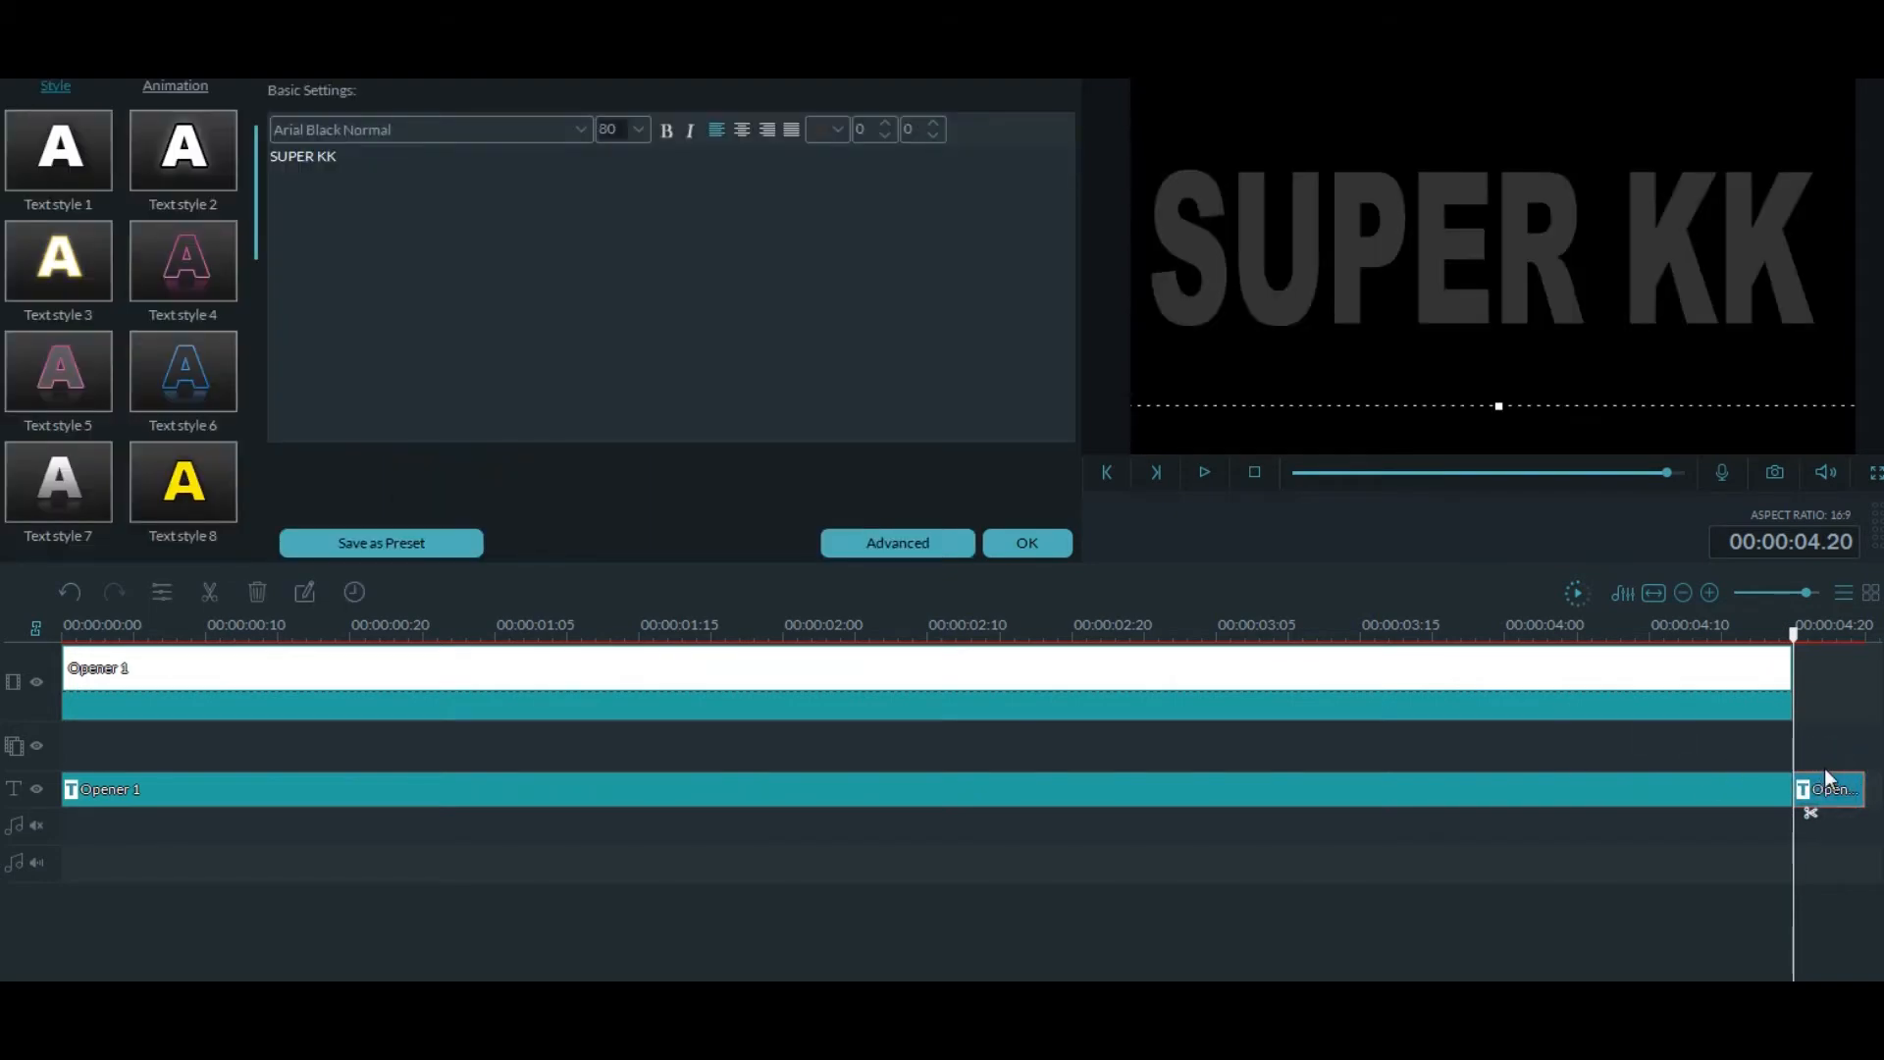
{"action": "key", "text": "Delete"}
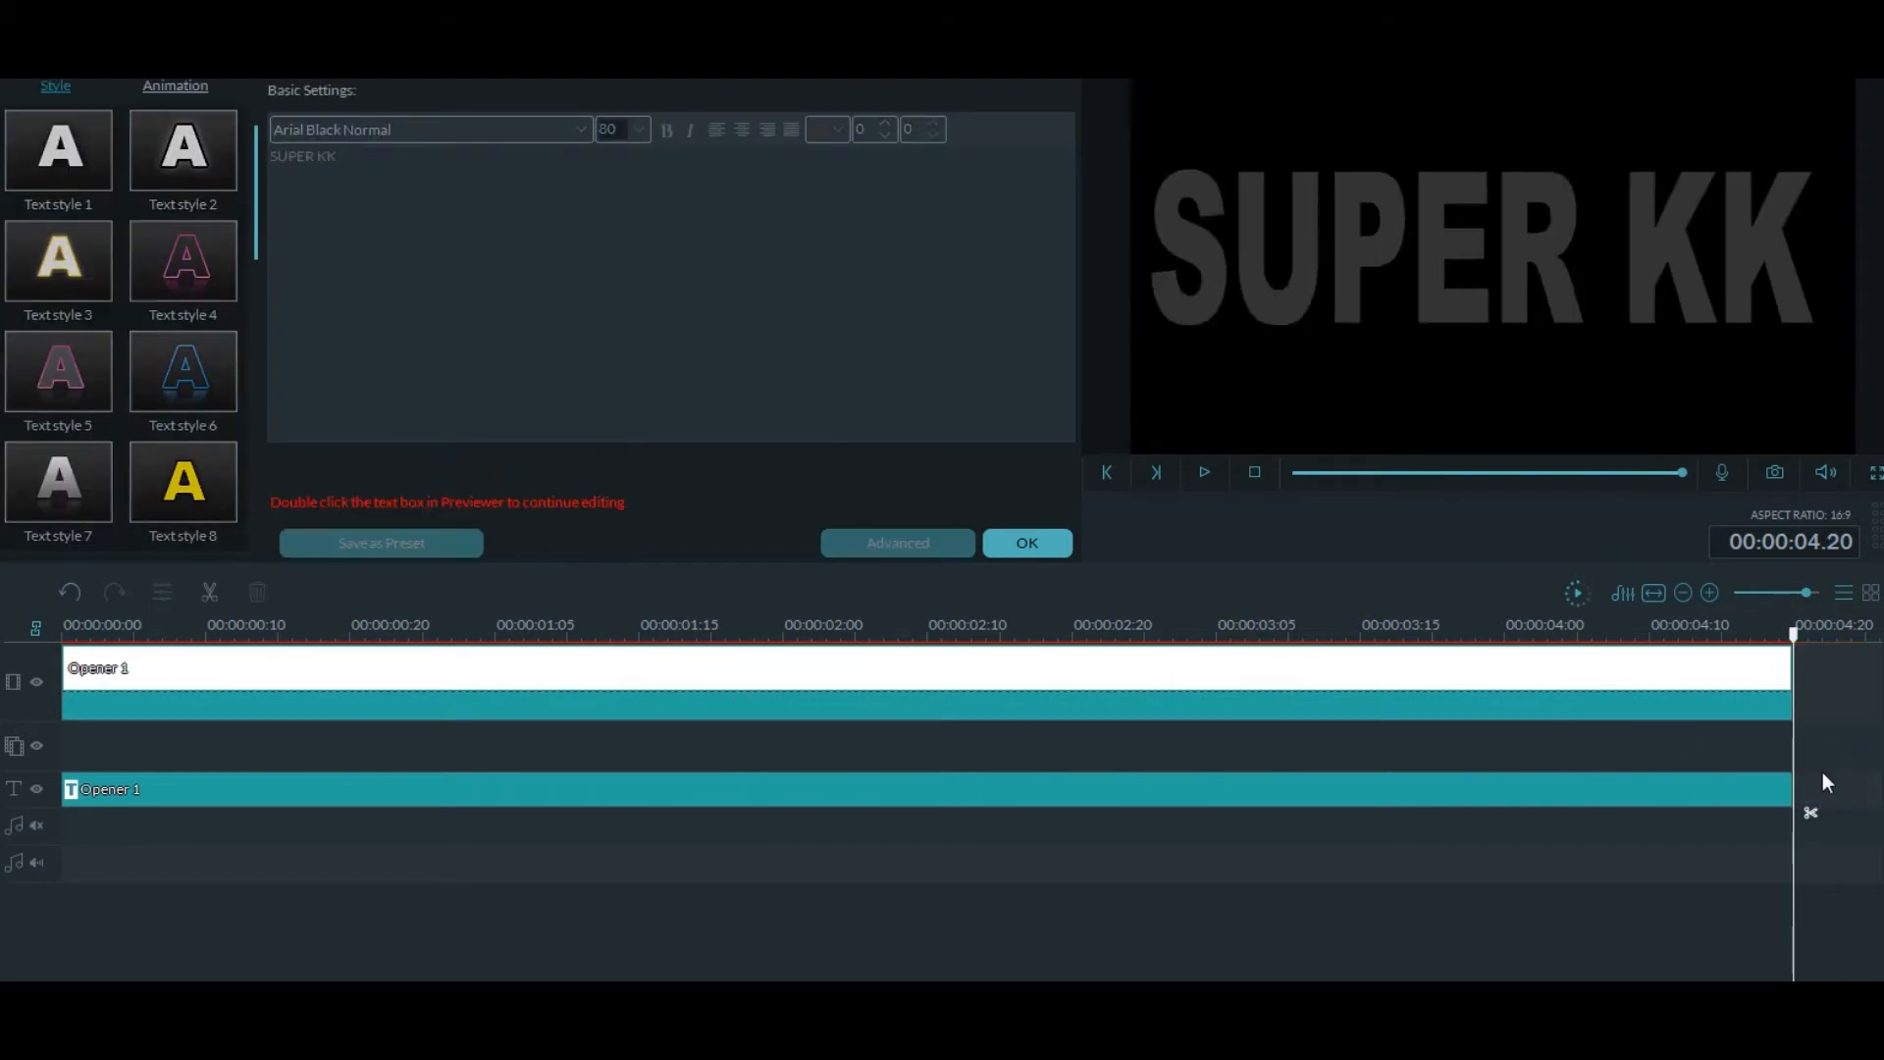
Delete the white Opener 1 background clip from the video track and close its editing settings
{"action": "left_click", "coordinate": [345, 700]}
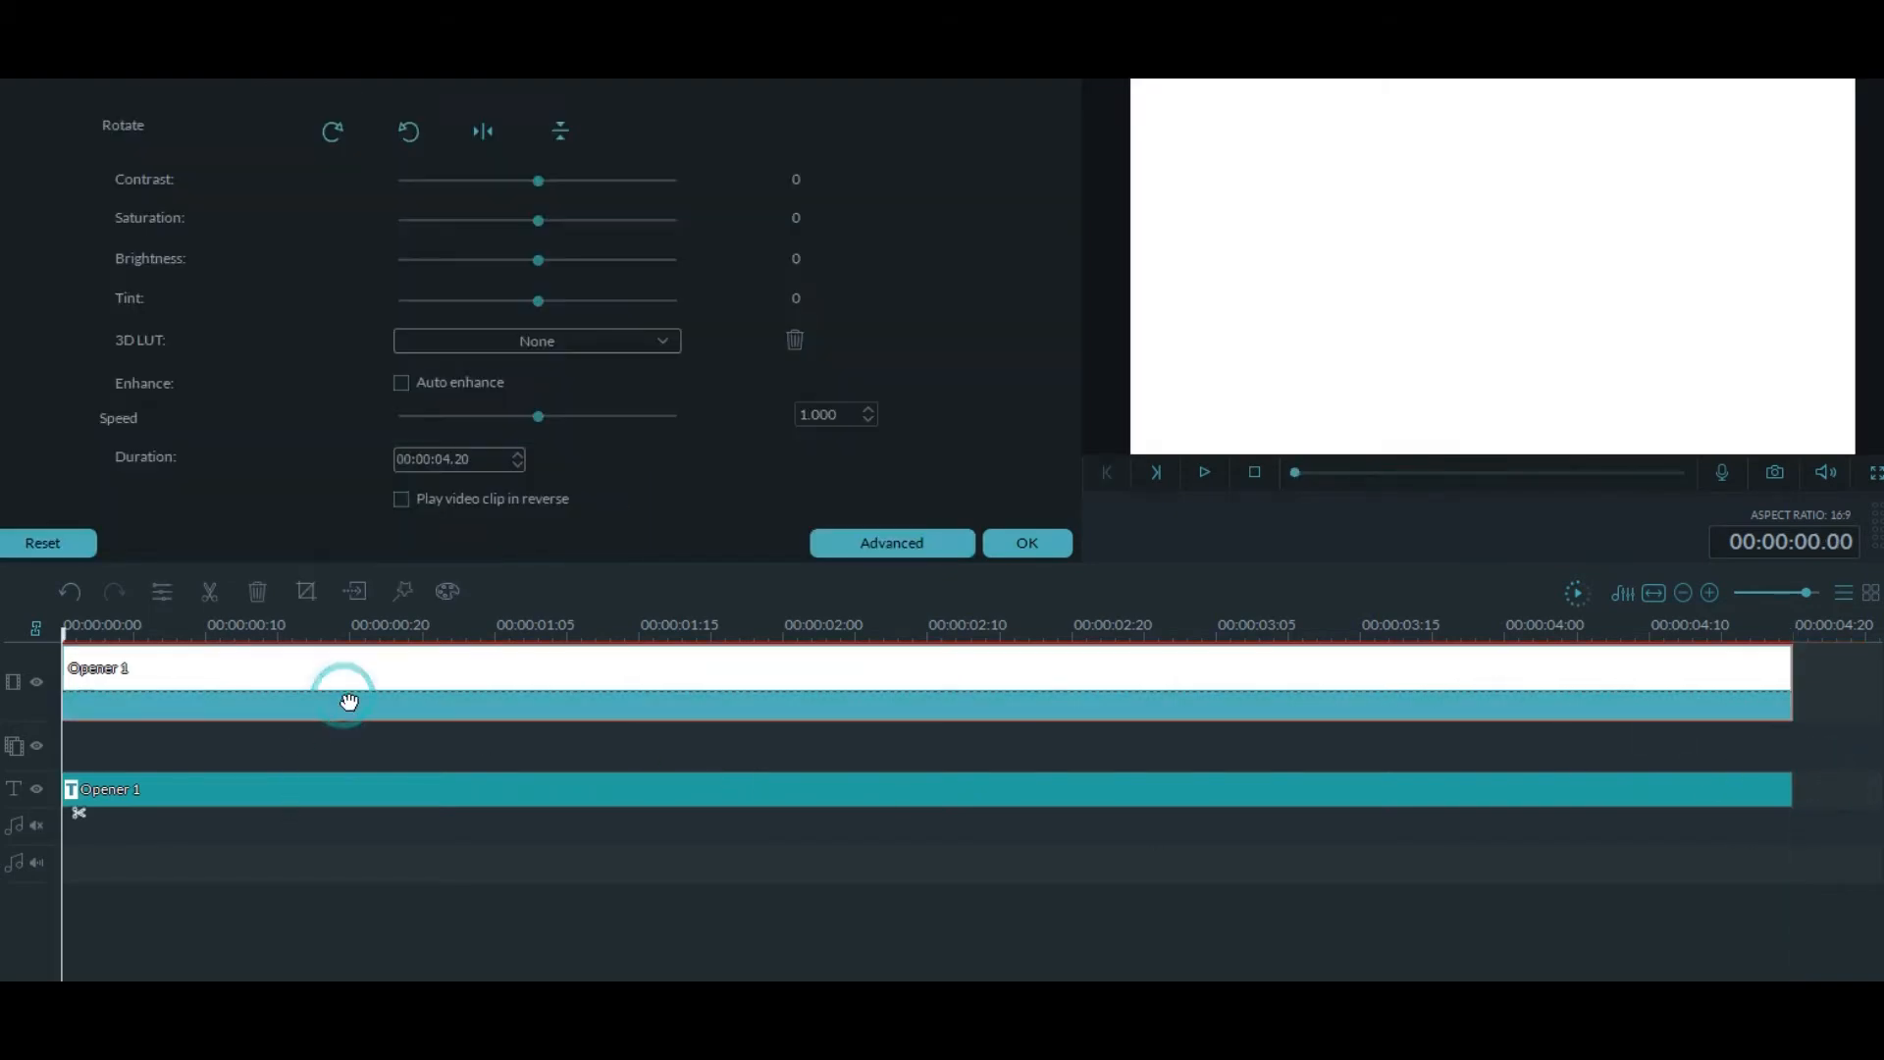
{"action": "left_click", "coordinate": [258, 591]}
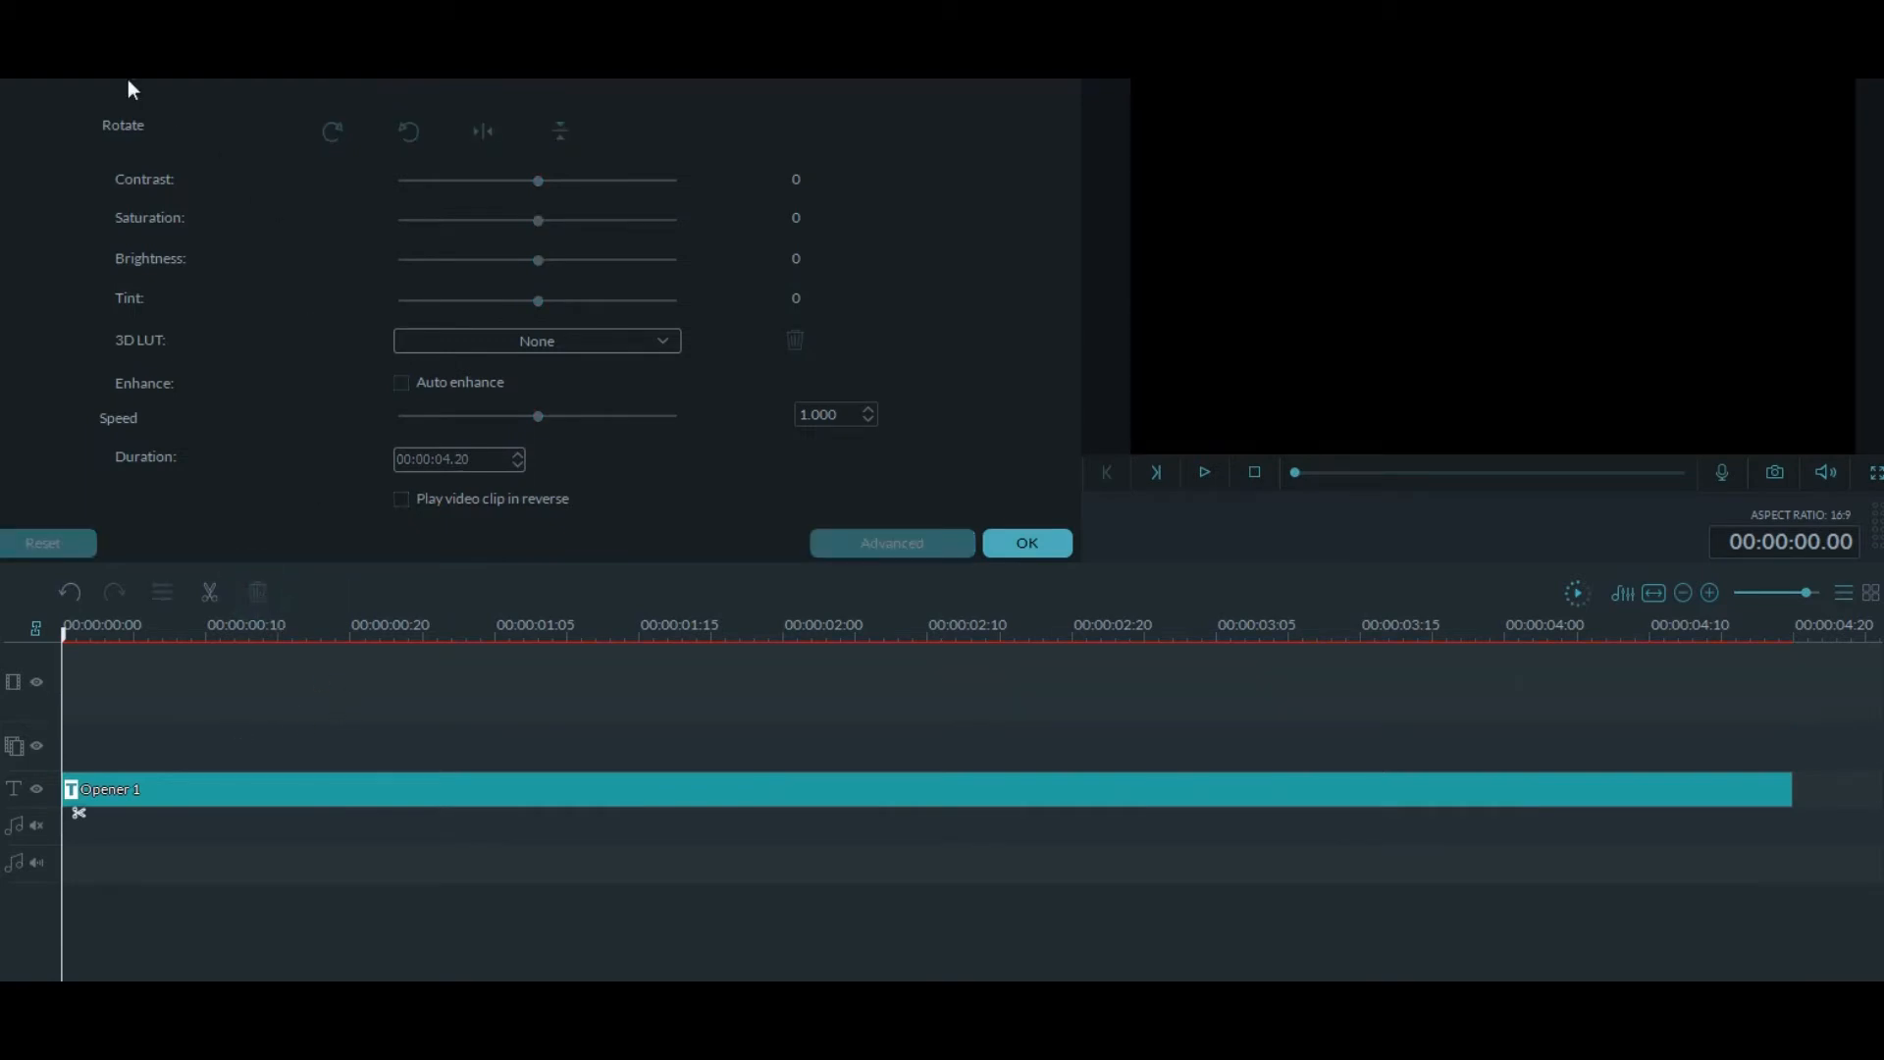
{"action": "left_click", "coordinate": [1042, 545]}
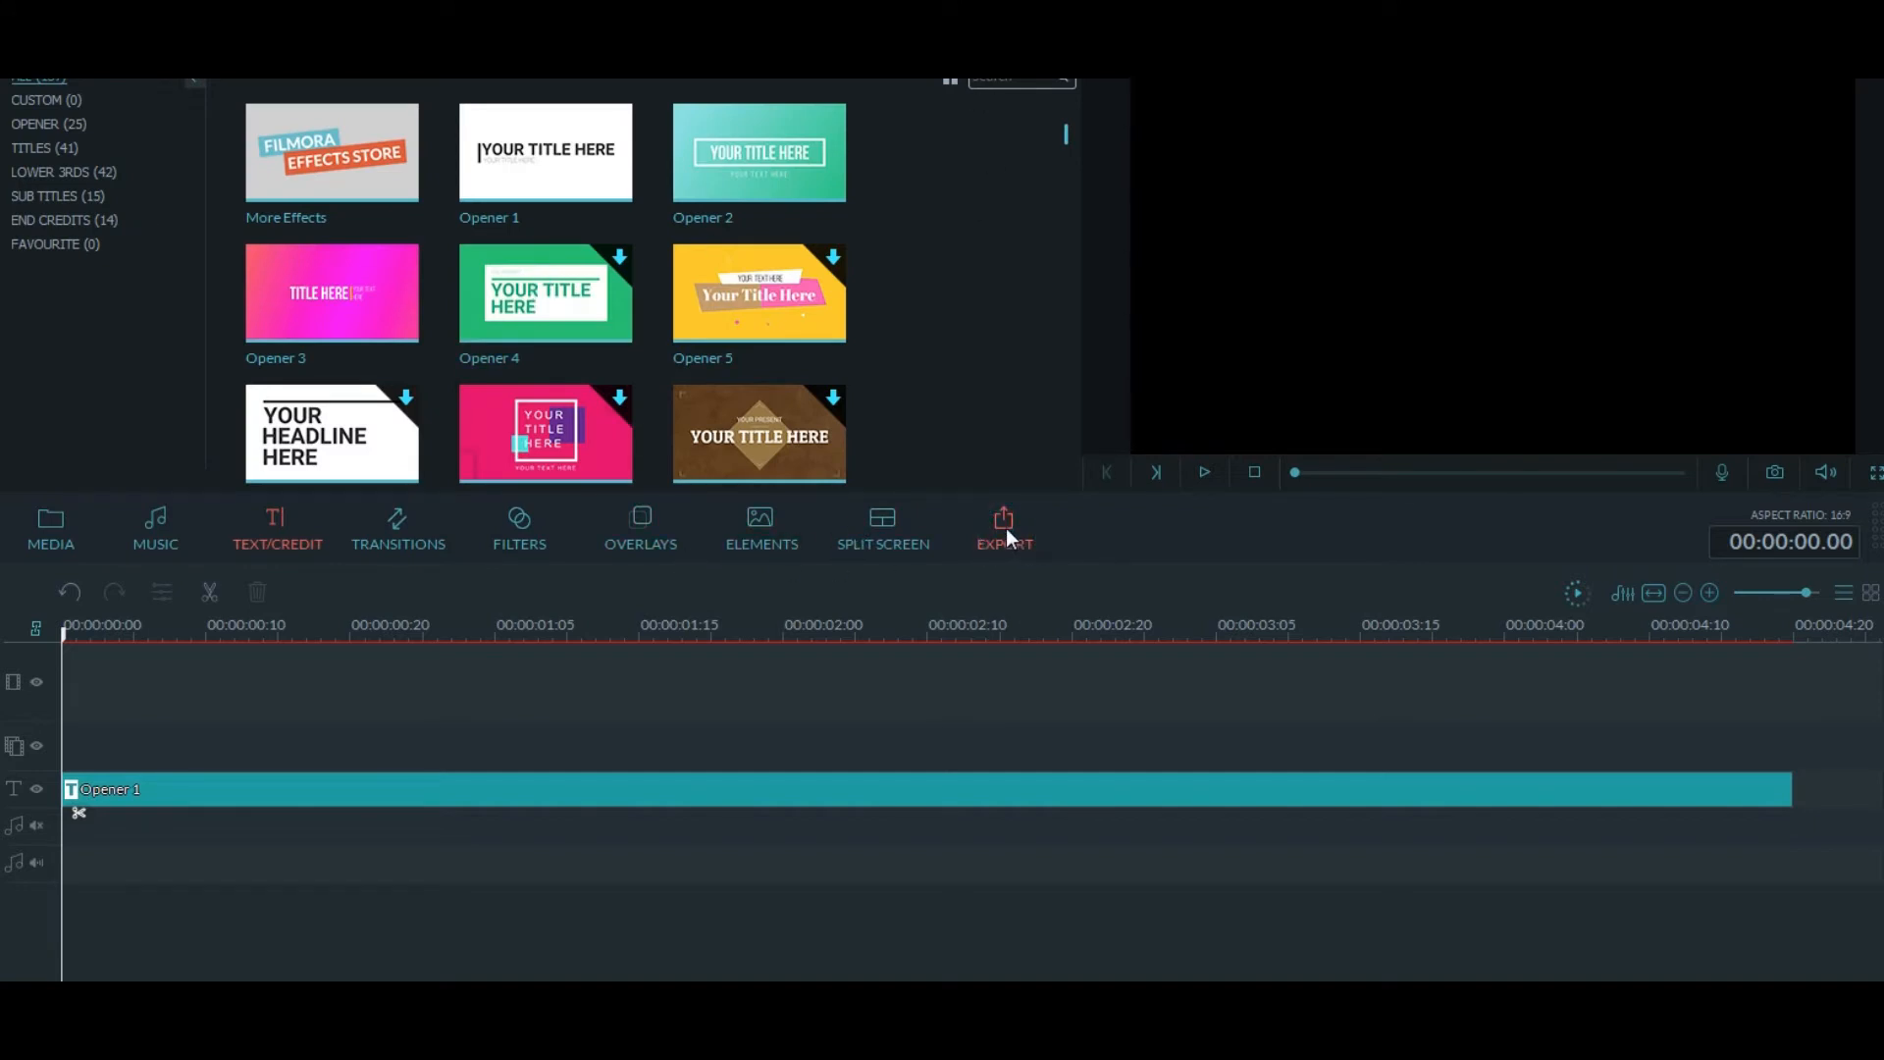
Export the title as a 1920 x 1080 MP4 named TEXT VIDEO to the Desktop and close the export windows
{"action": "left_click", "coordinate": [1009, 522]}
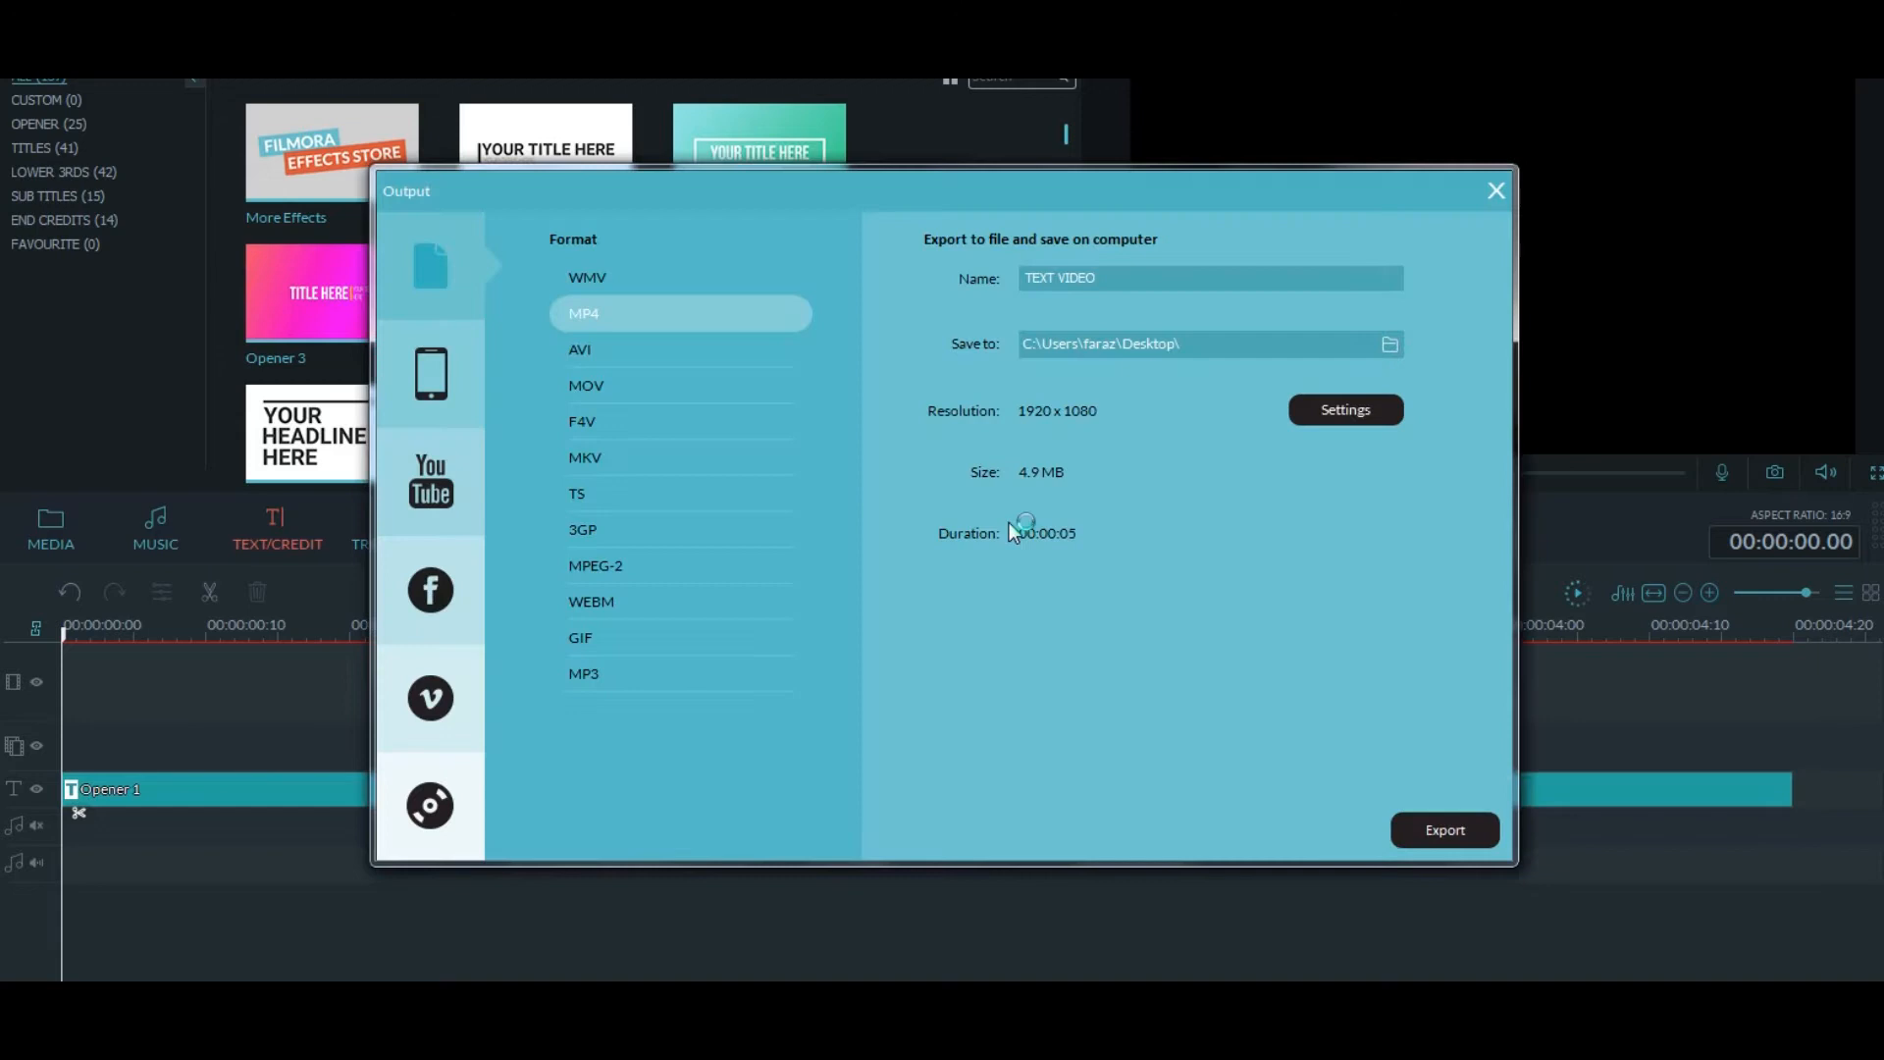
{"action": "left_click", "coordinate": [1090, 282]}
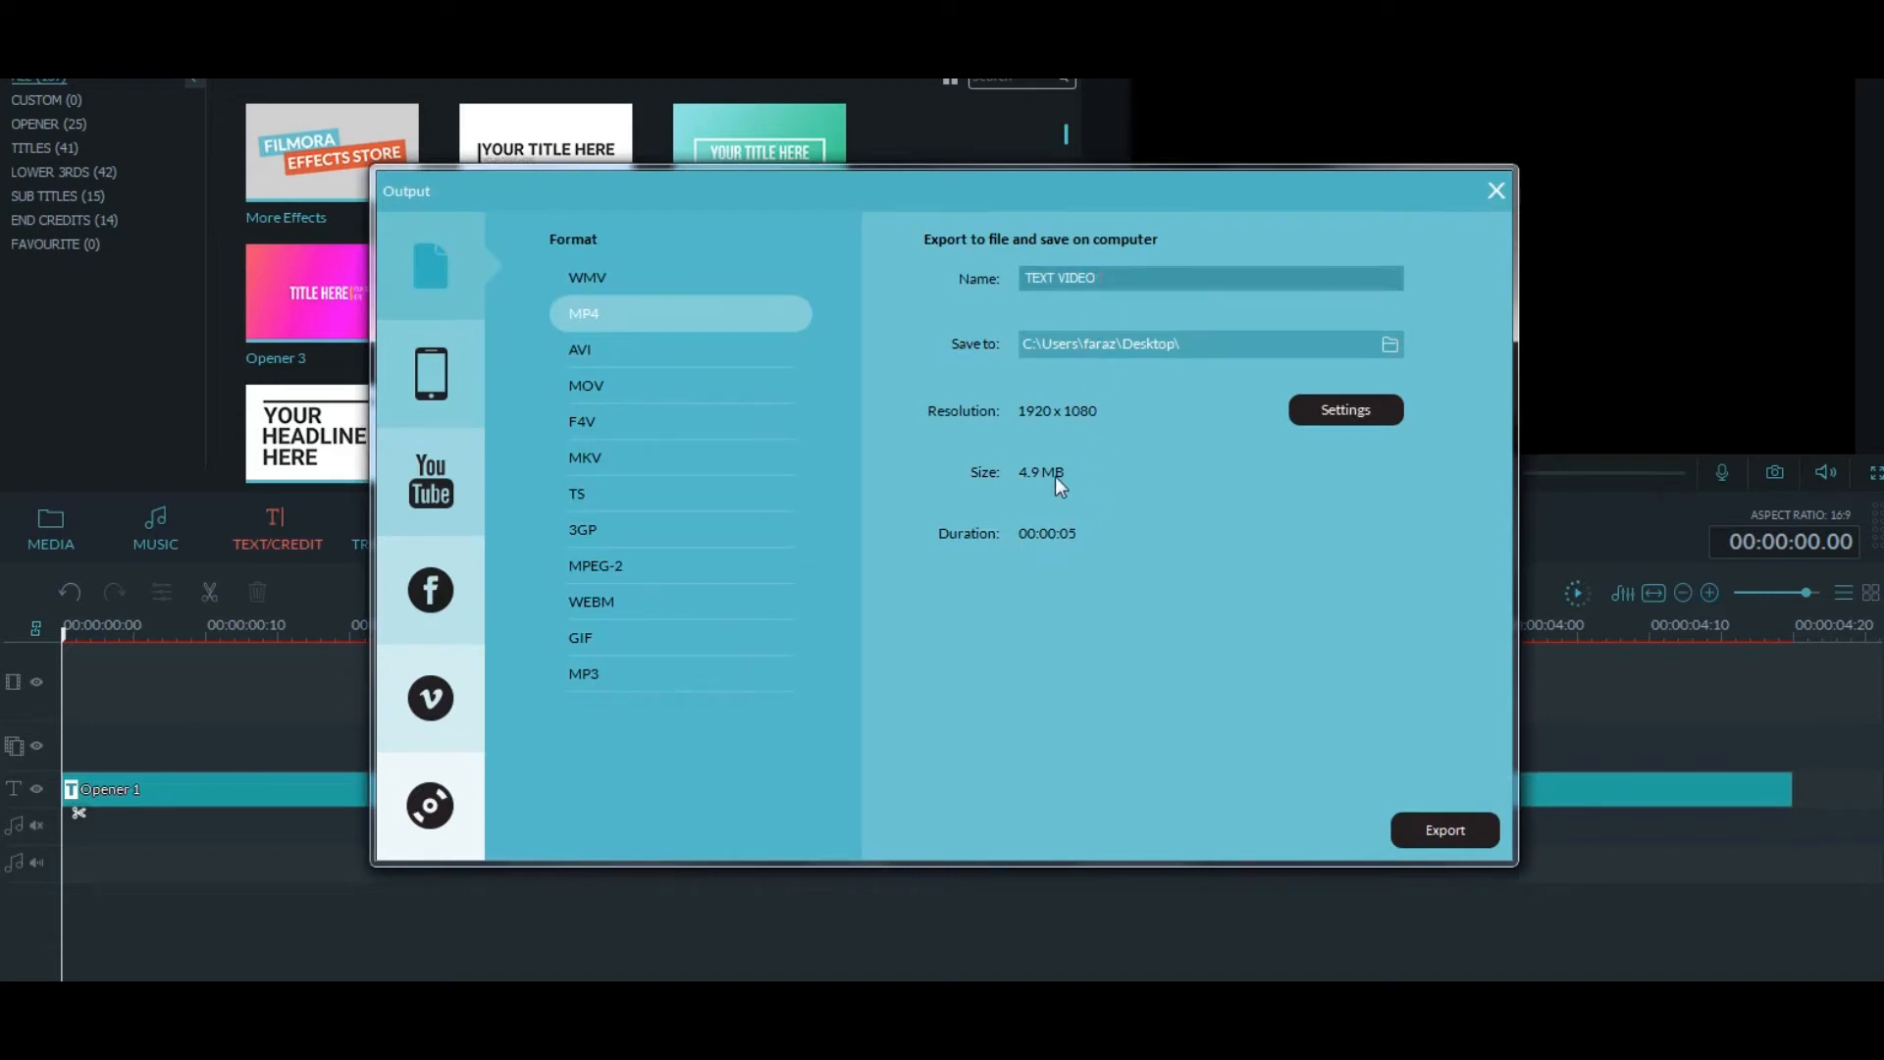
{"action": "left_click", "coordinate": [1443, 831]}
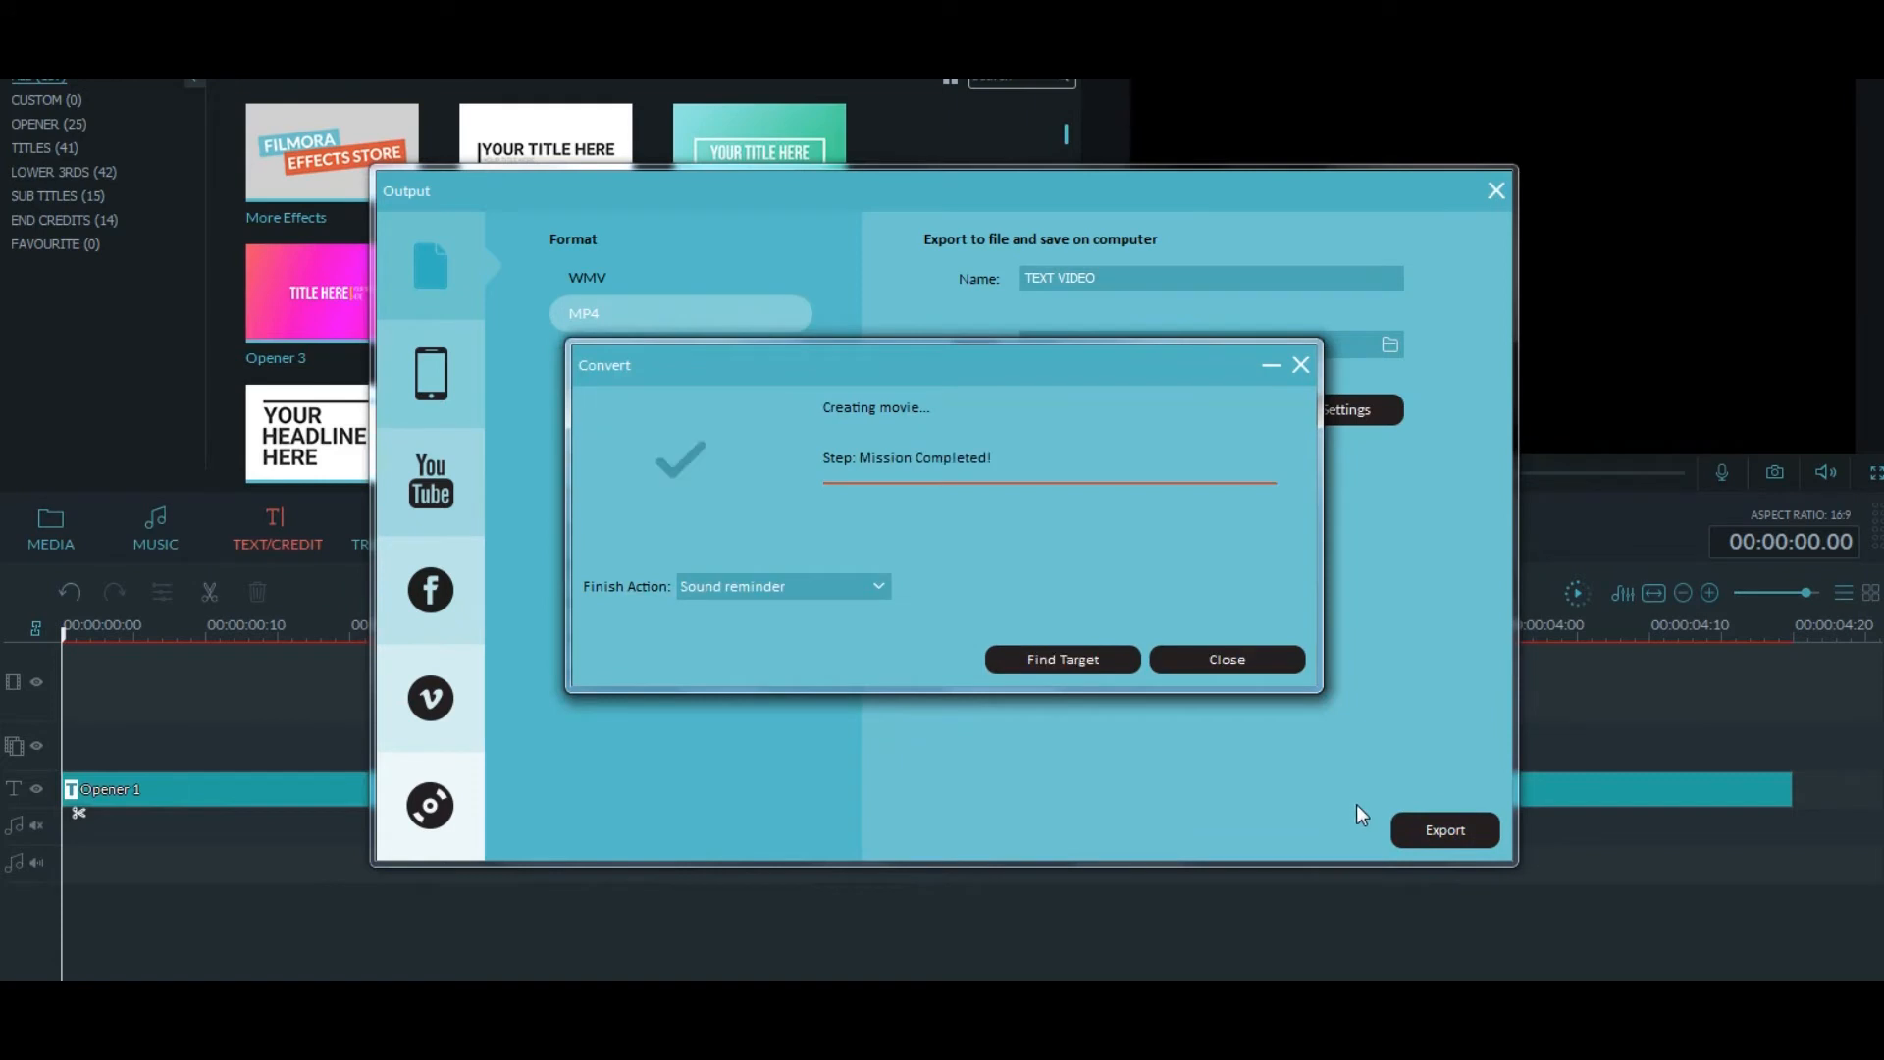
{"action": "left_click", "coordinate": [1228, 661]}
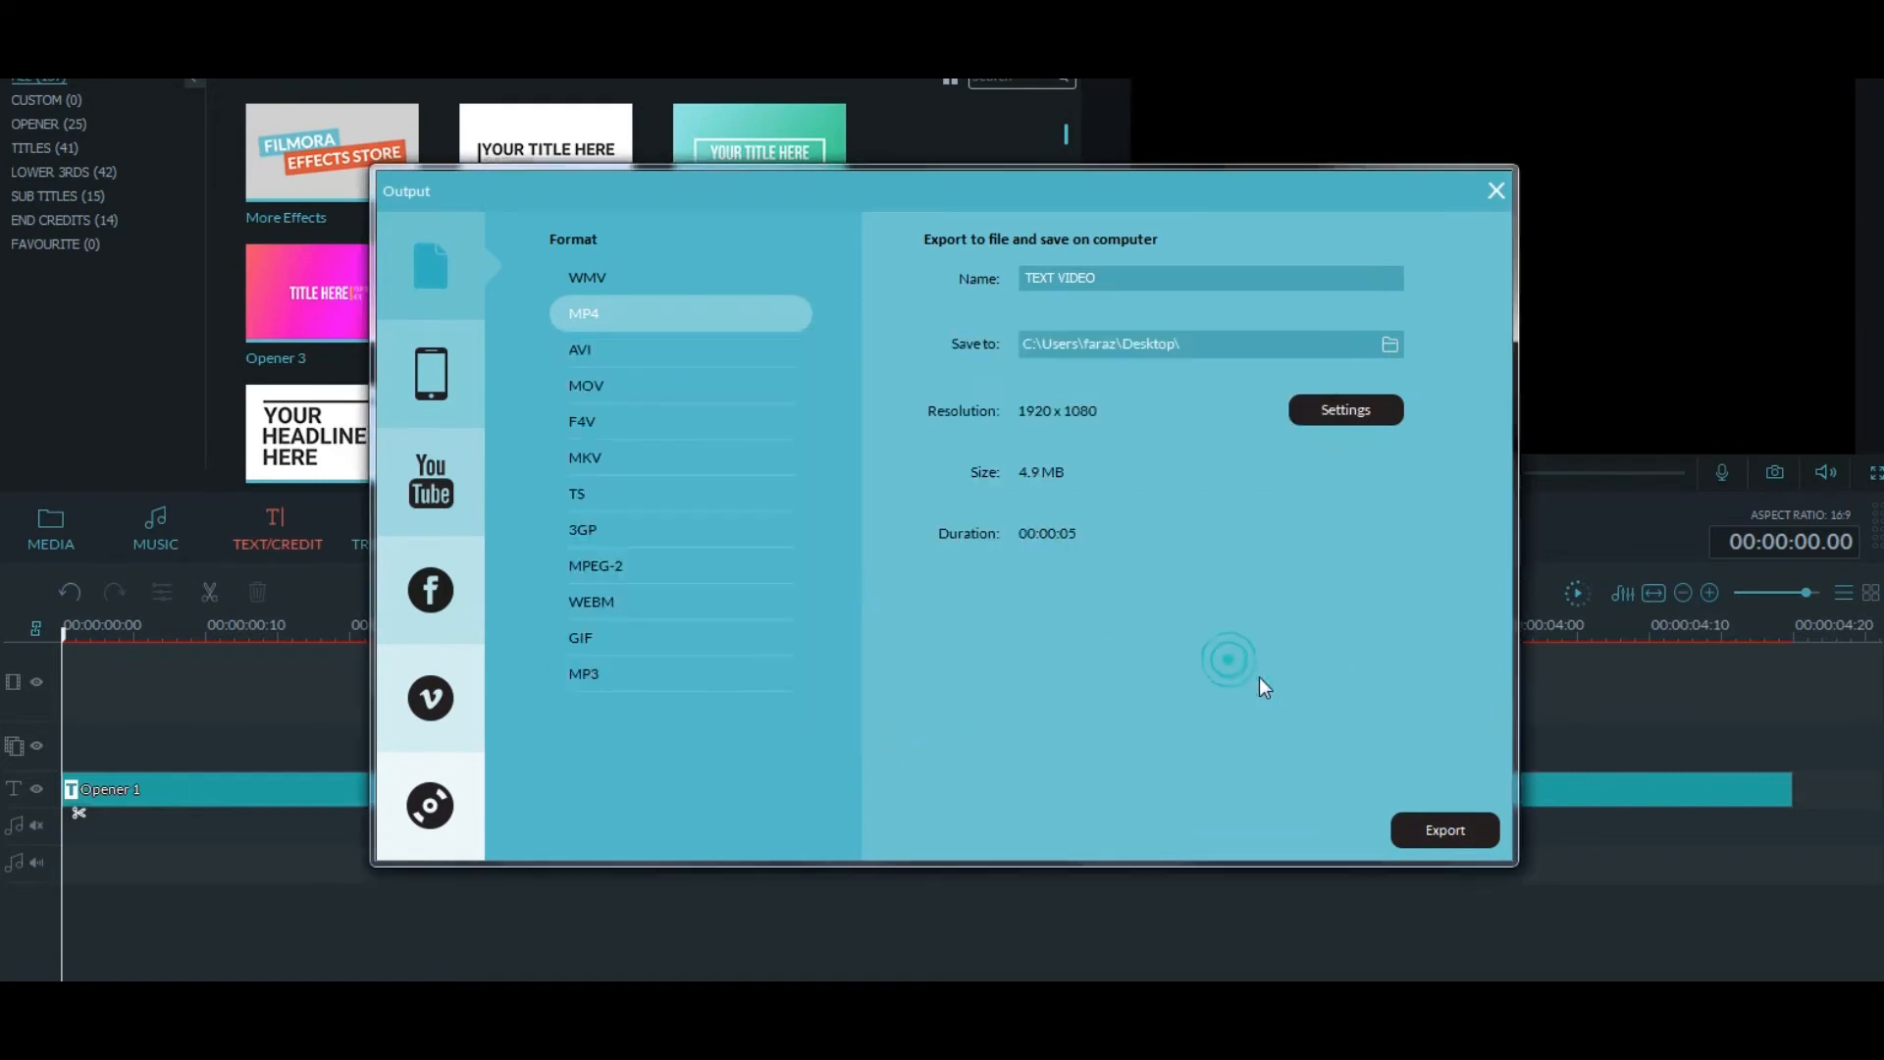
{"action": "left_click", "coordinate": [1493, 191]}
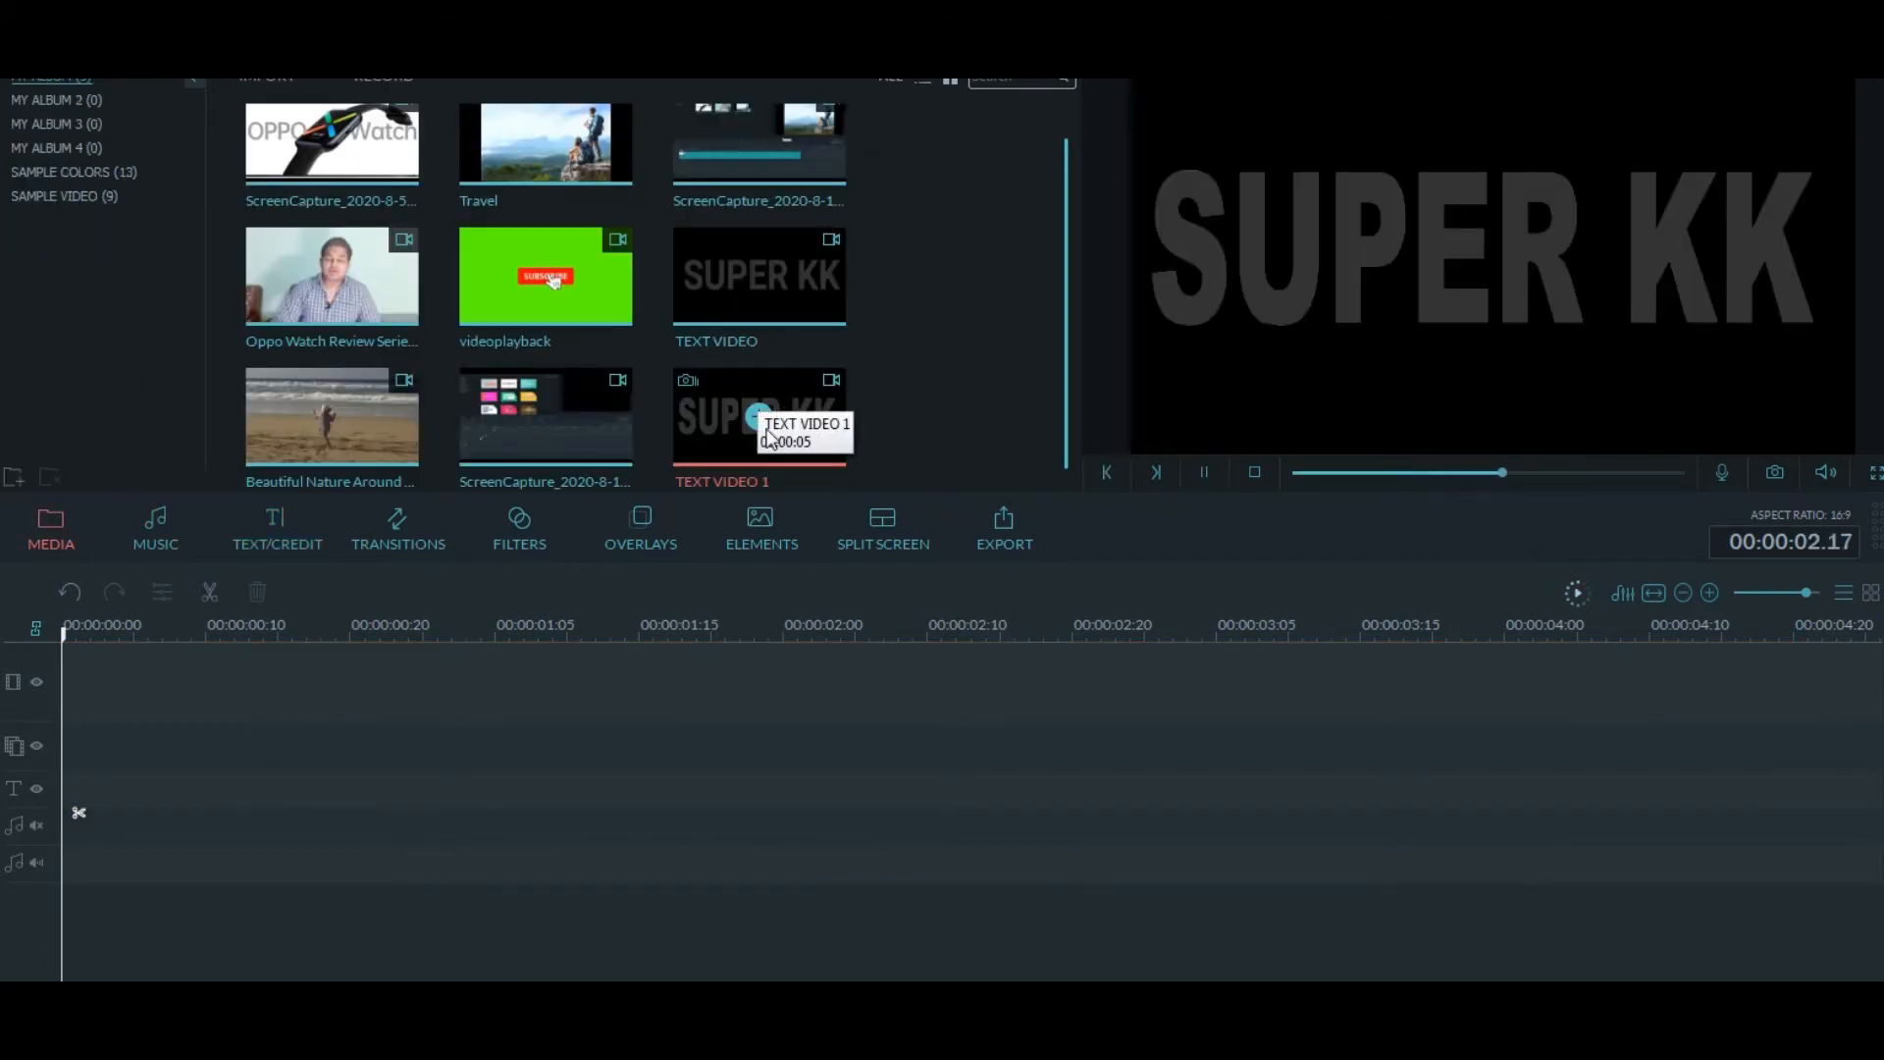
Place TEXT VIDEO 1 on the overlay track and the 'Beautiful Earth' clip on the main video track, both starting at zero
{"action": "left_click_drag", "start_coordinate": [787, 404], "coordinate": [63, 744]}
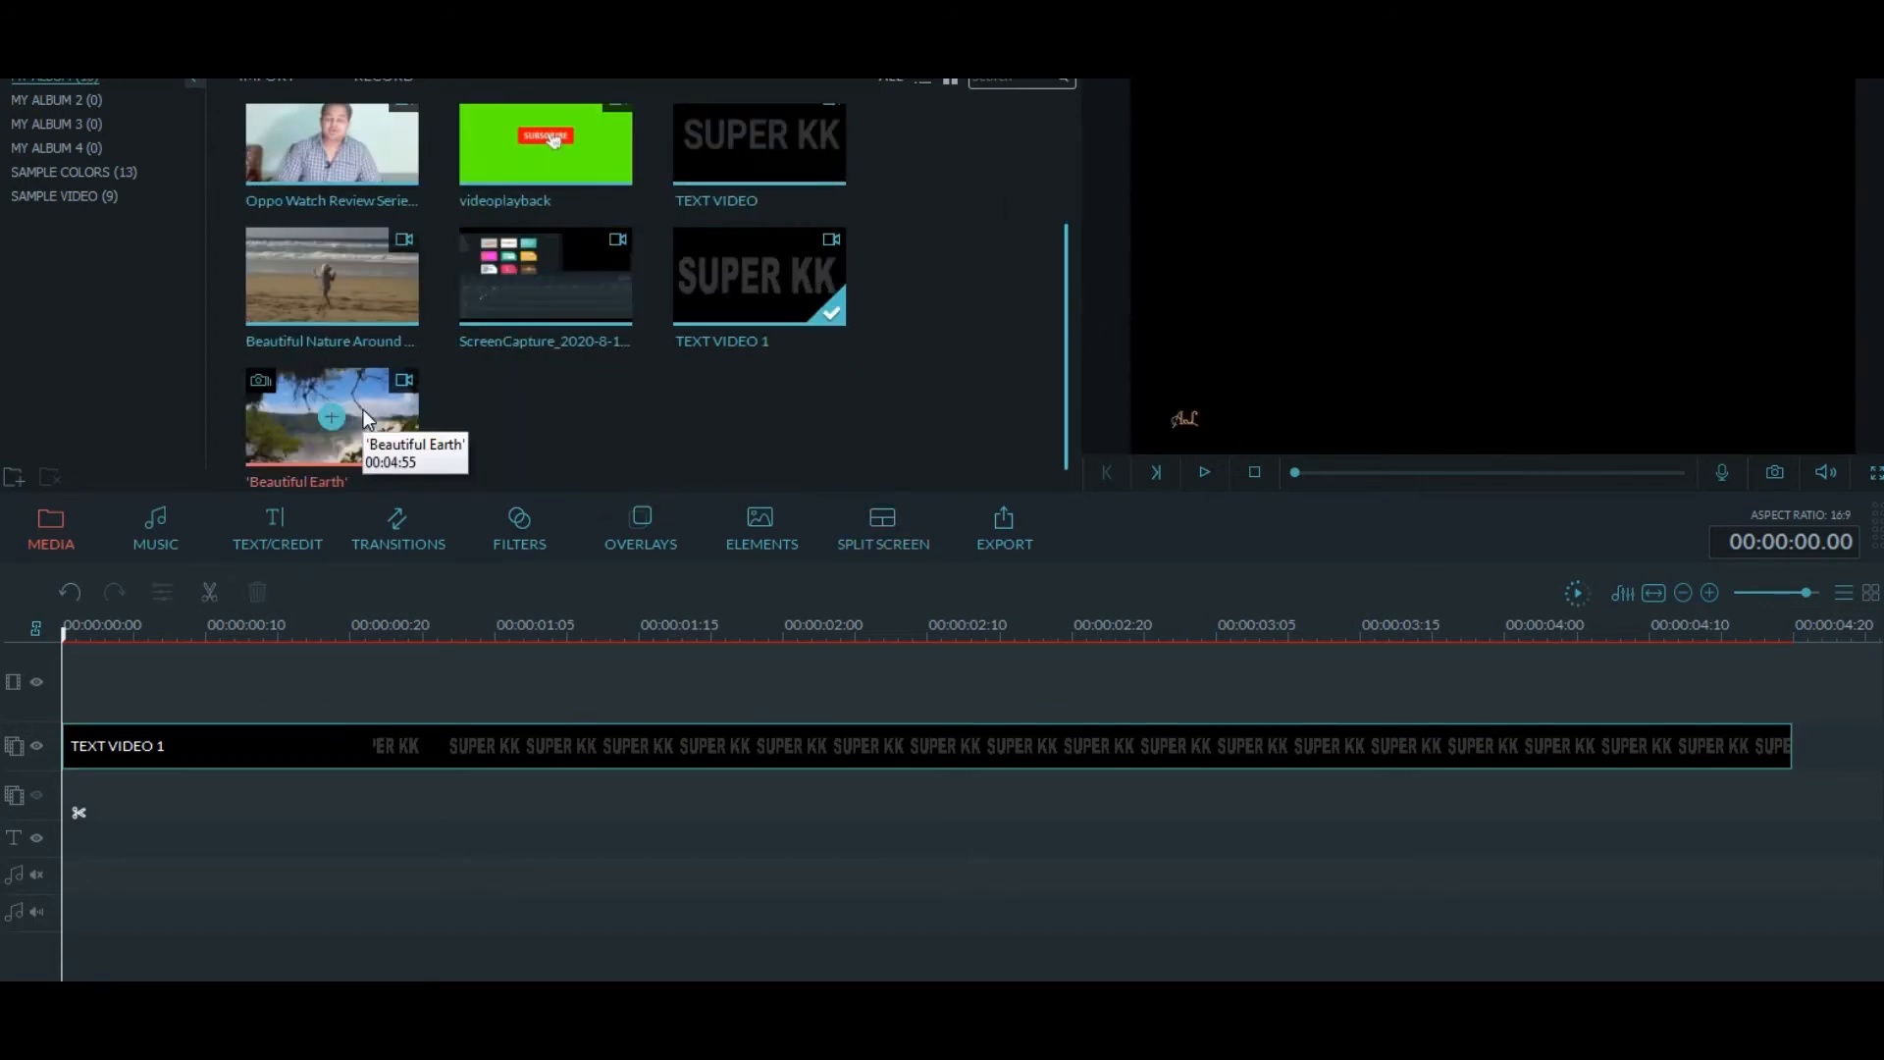
{"action": "left_click_drag", "start_coordinate": [365, 419], "coordinate": [110, 695]}
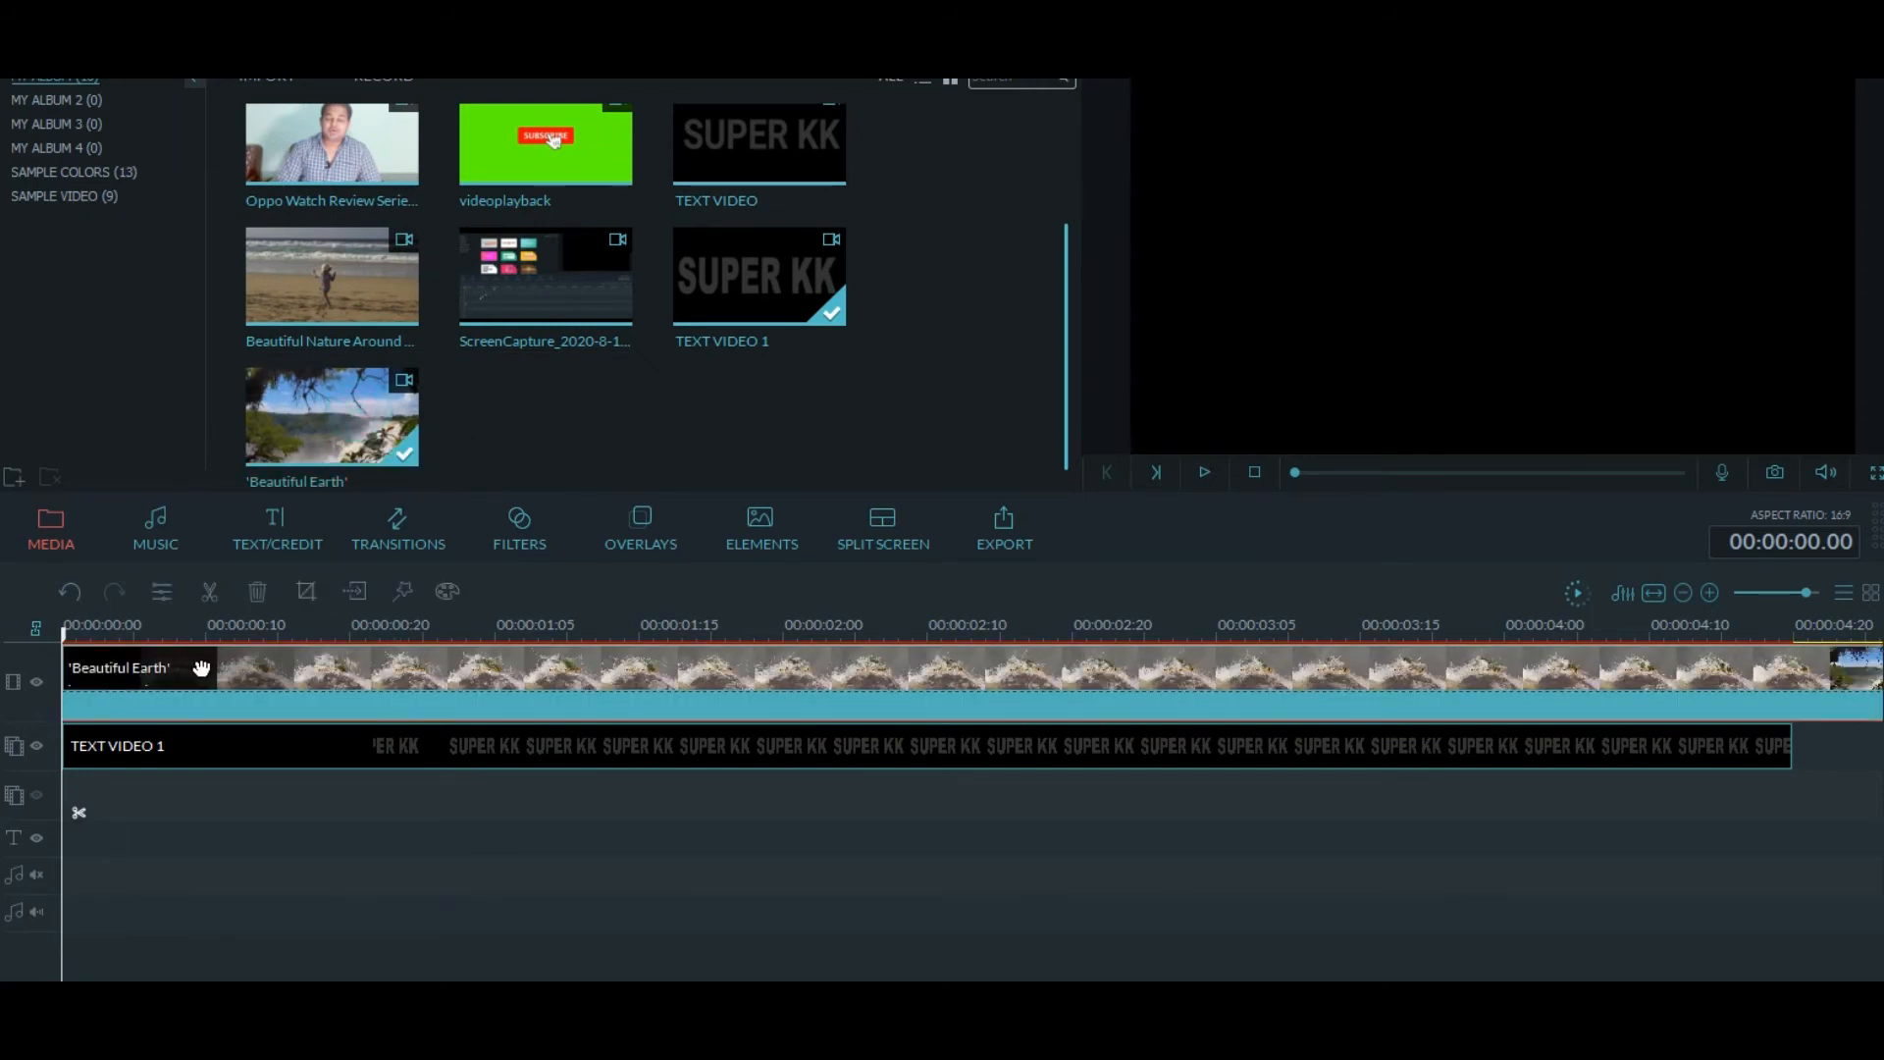
Play the timeline to review TEXT VIDEO 1 over the 'Beautiful Earth' clip and find where the clip's usable footage begins
{"action": "left_click", "coordinate": [1204, 472]}
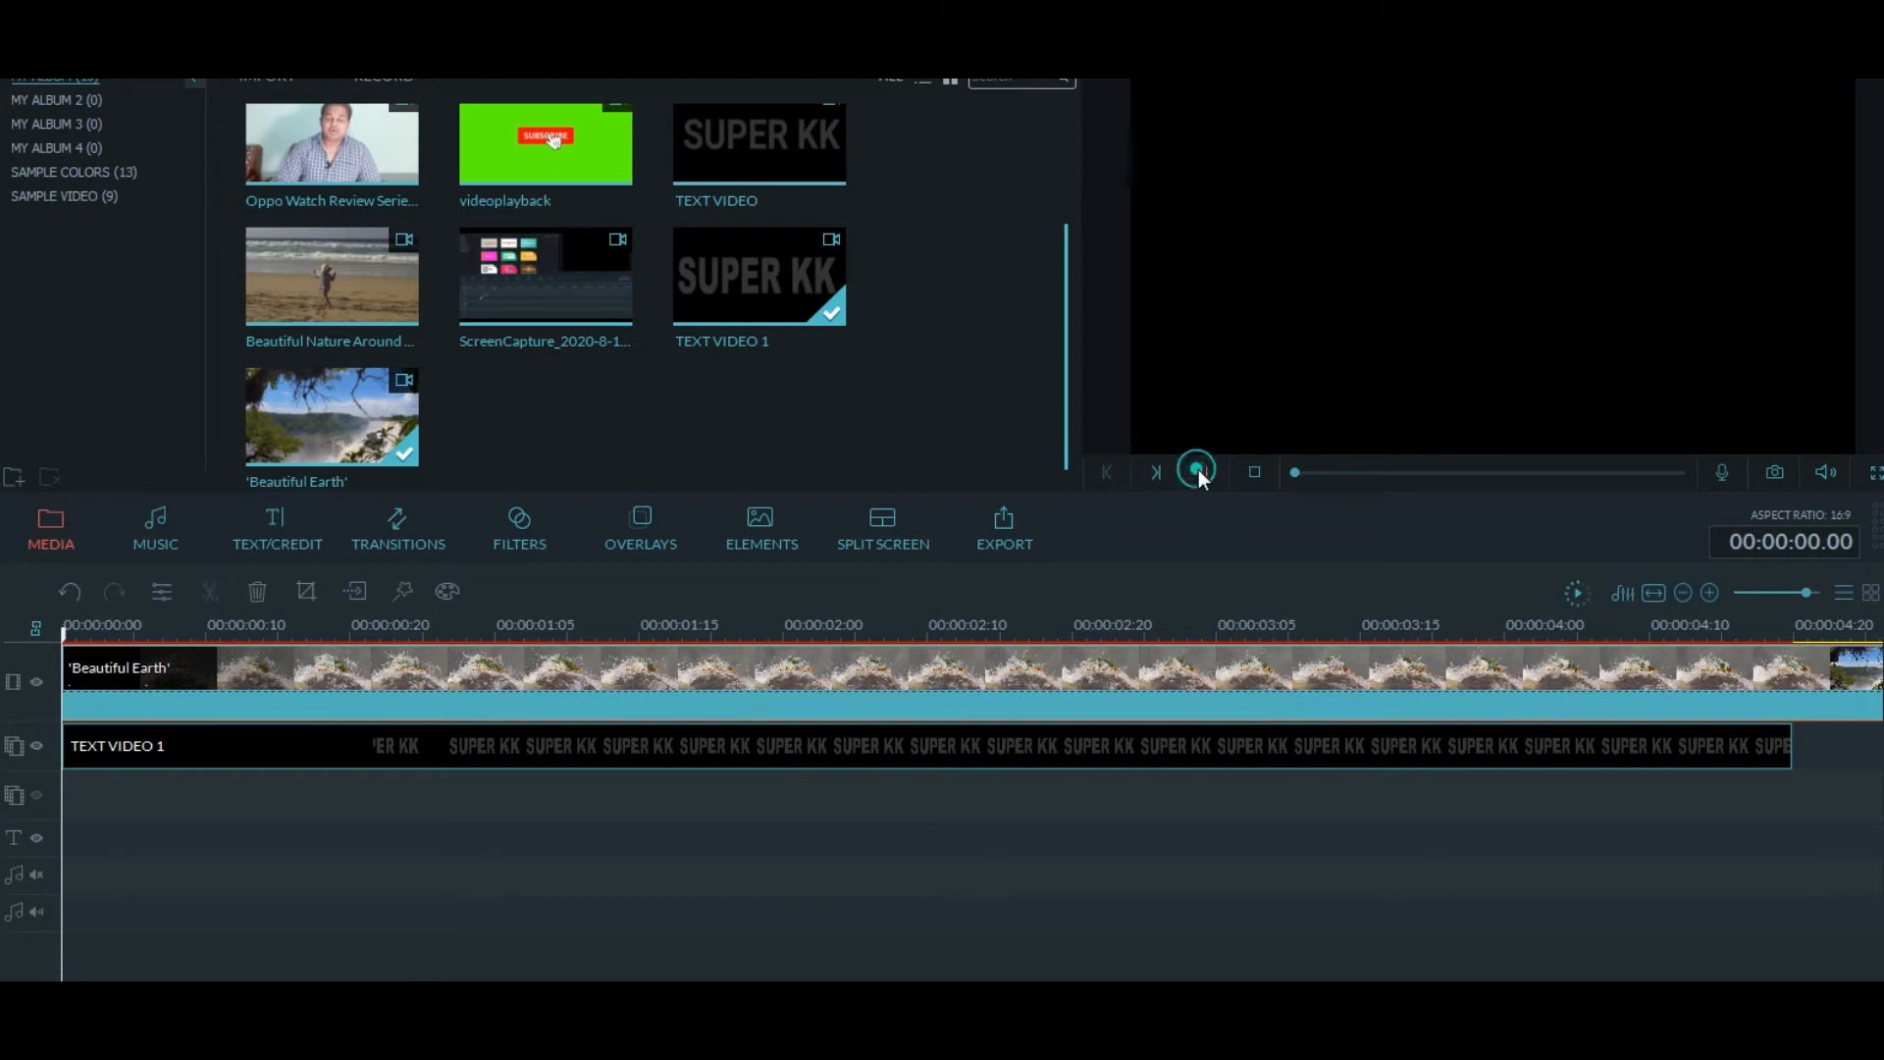
{"action": "left_click", "coordinate": [1204, 474]}
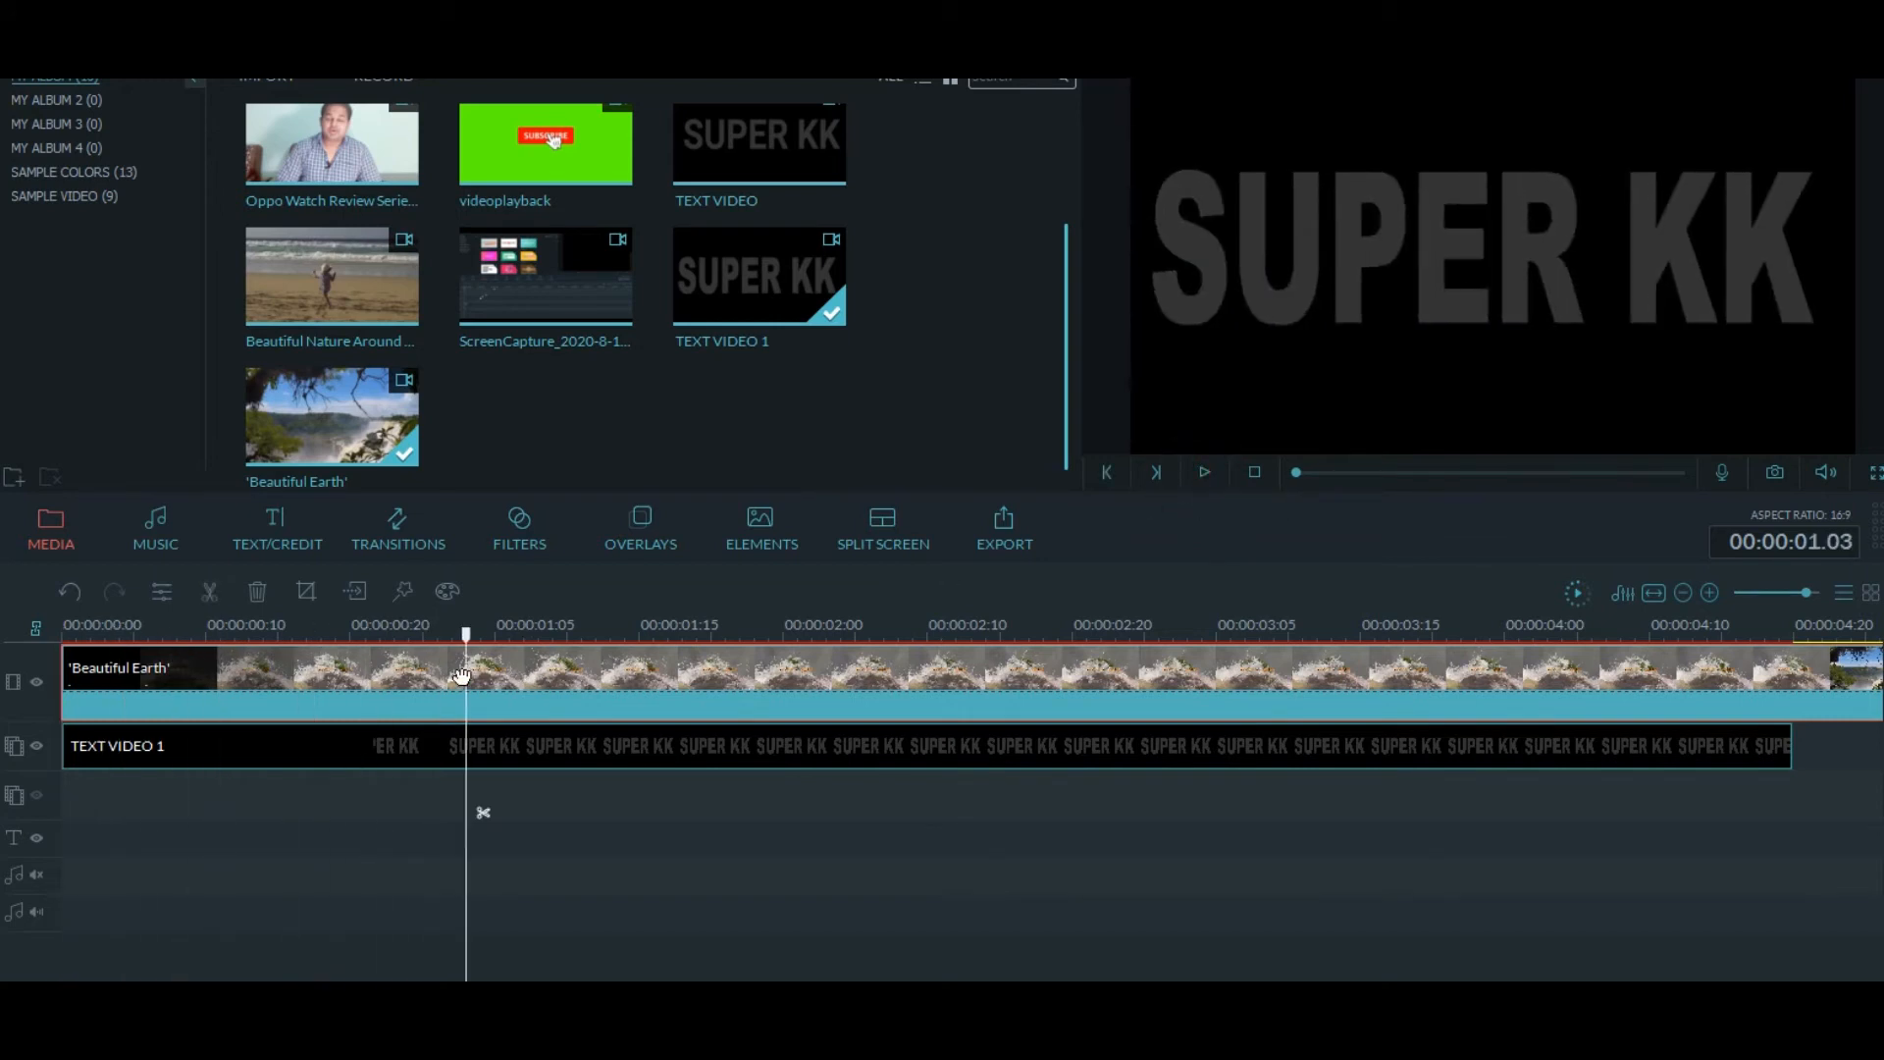
{"action": "left_click", "coordinate": [1204, 469]}
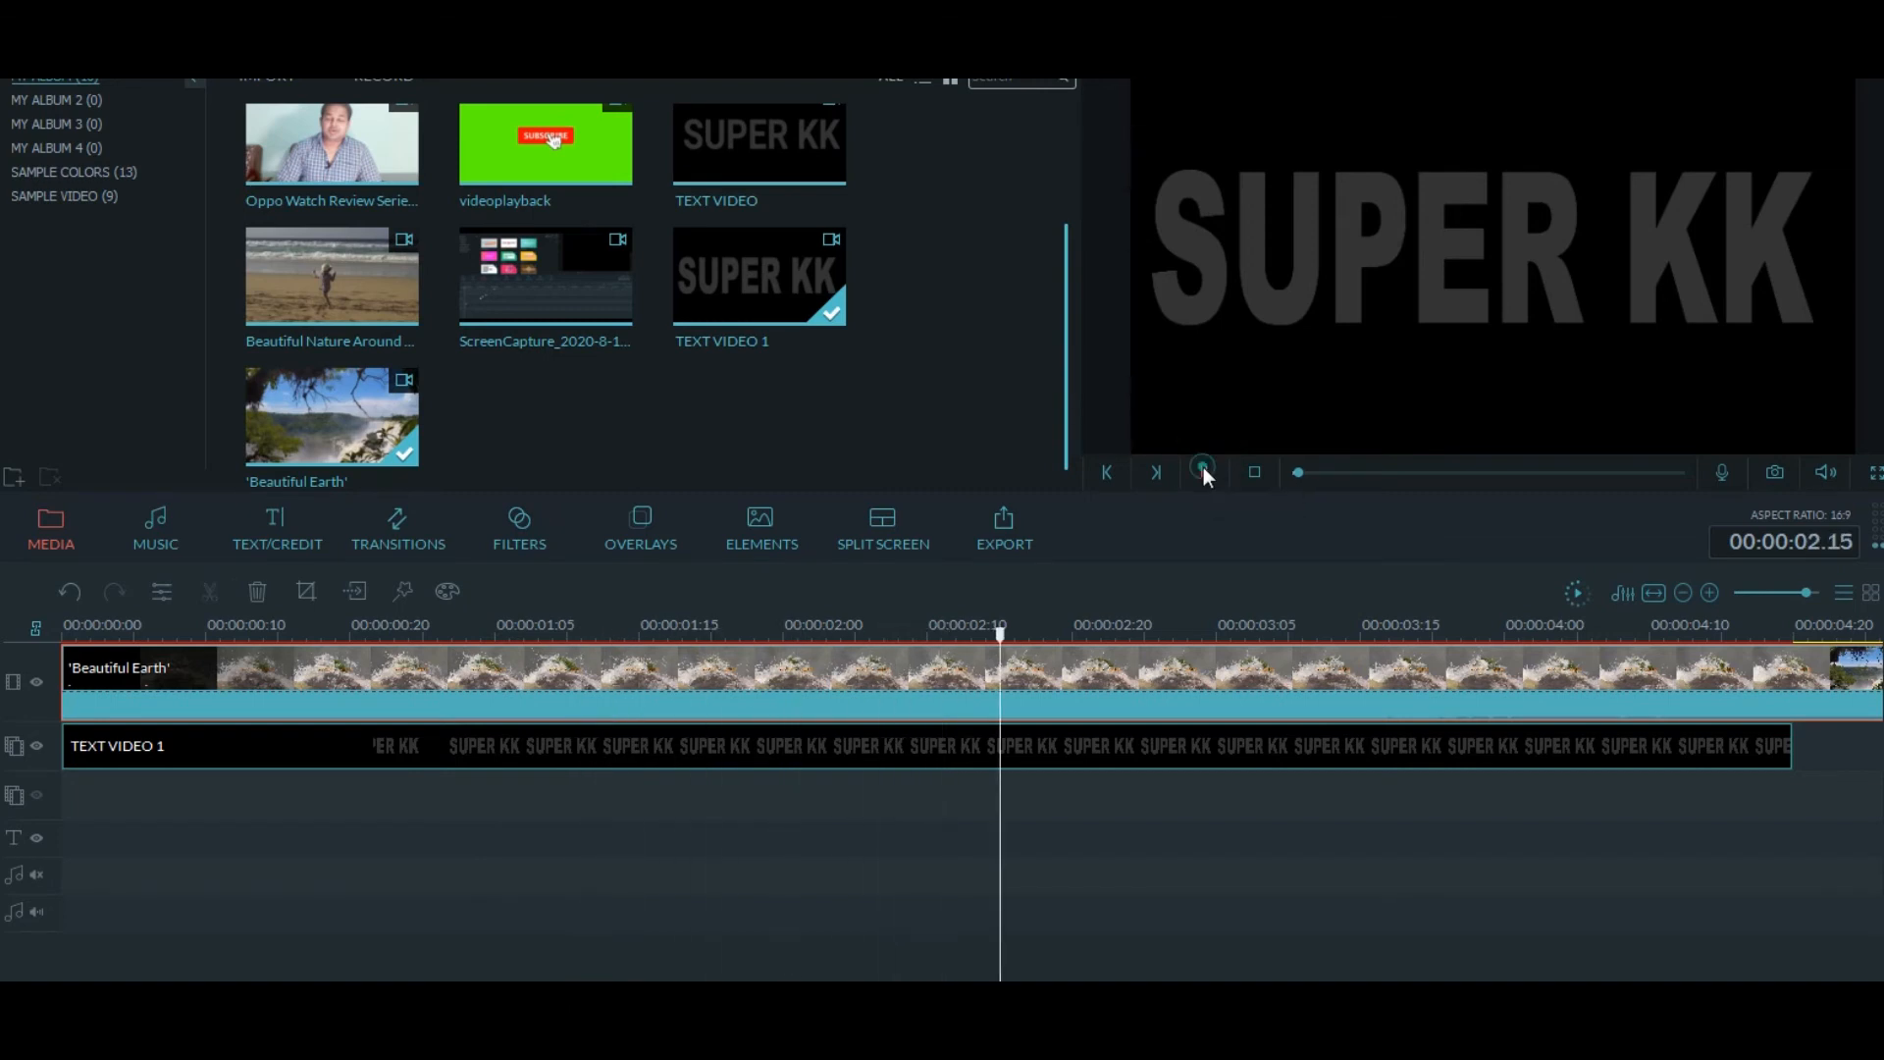
{"action": "left_click", "coordinate": [1203, 467]}
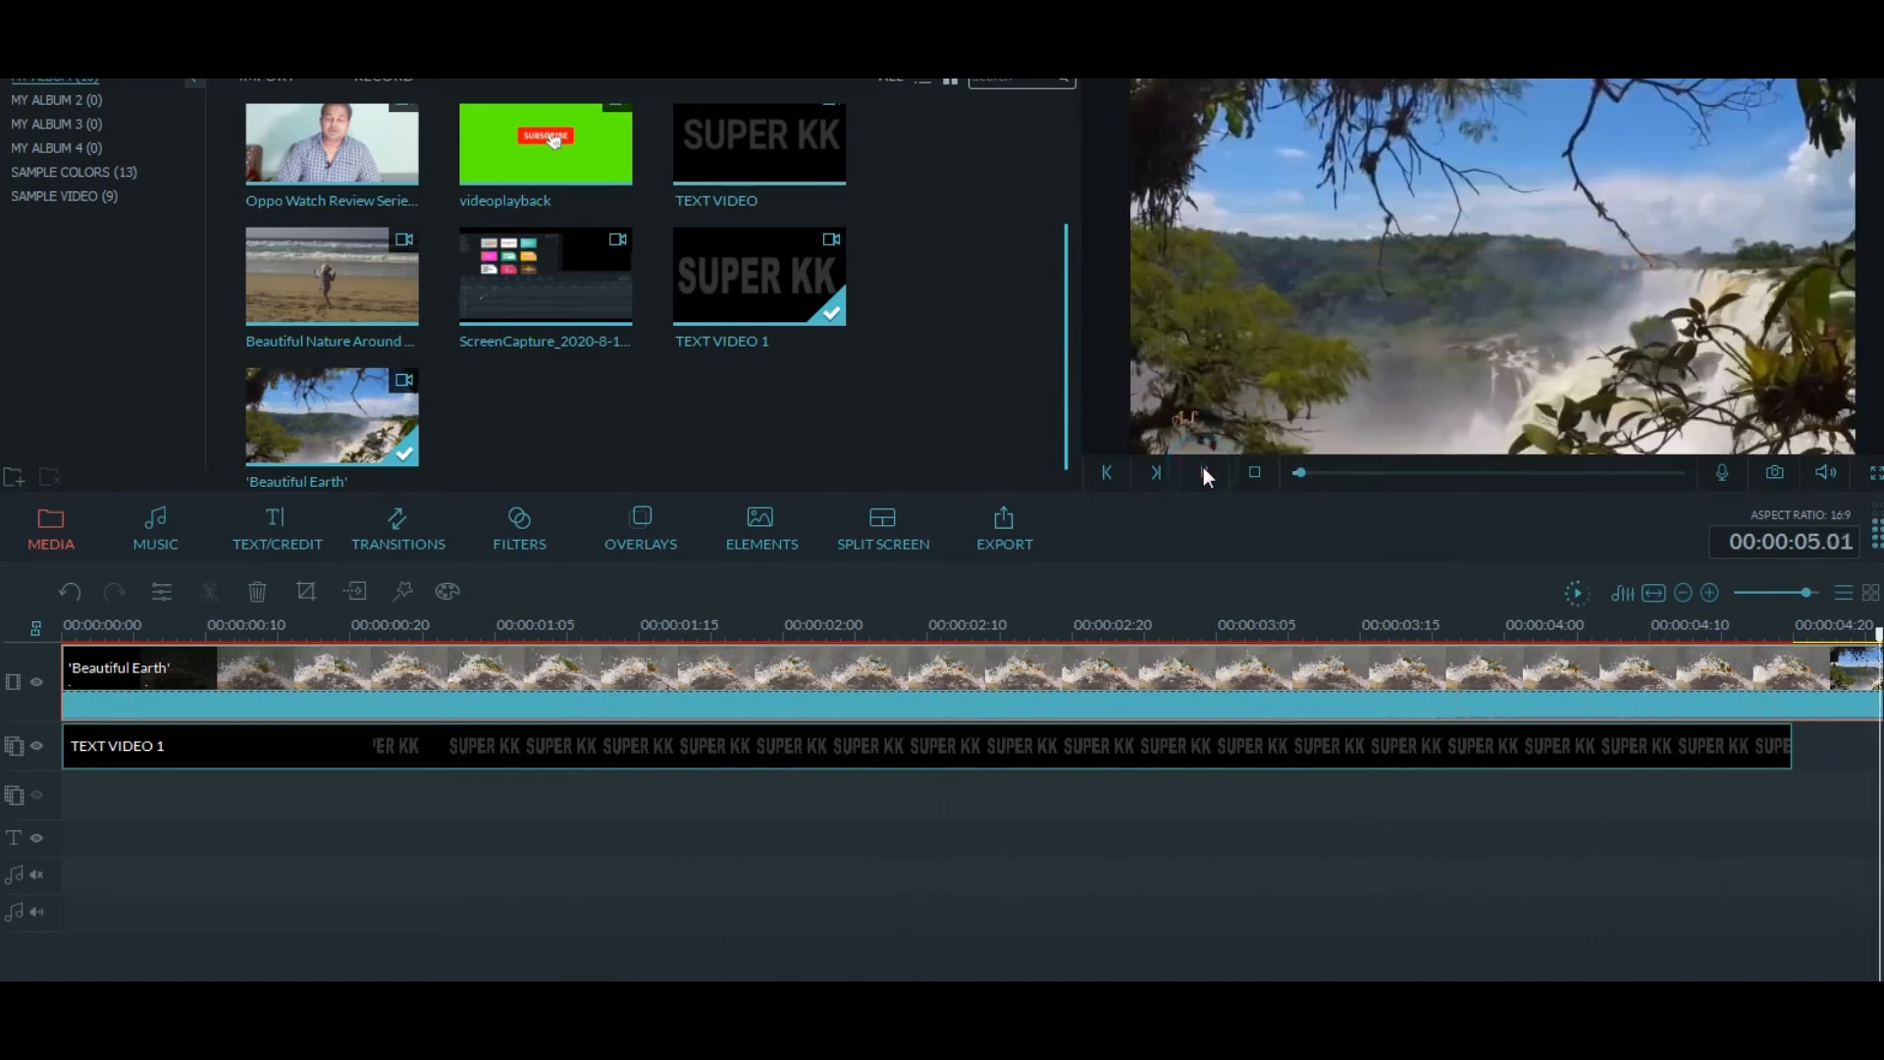
{"action": "left_click", "coordinate": [1204, 468]}
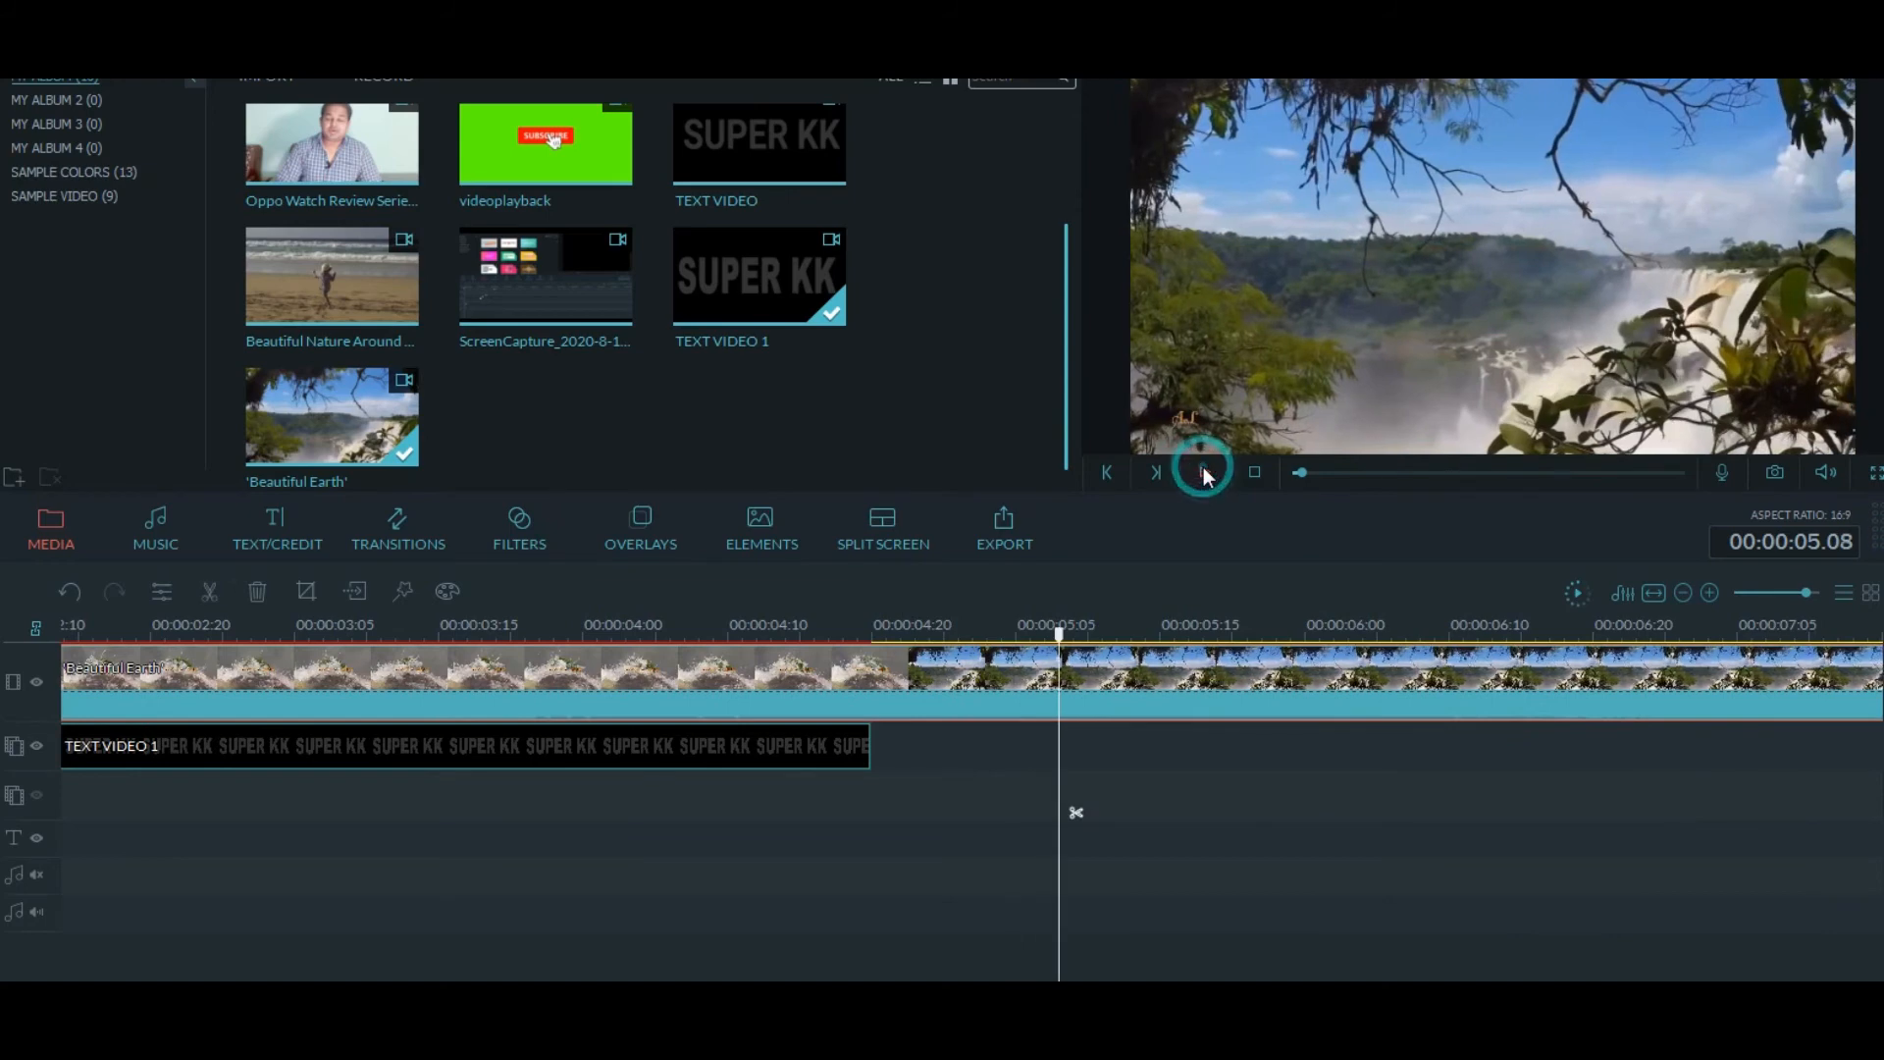
Split the 'Beautiful Earth' clip at 00:00:04.22 and delete its opening piece
{"action": "left_click", "coordinate": [900, 633]}
{"action": "left_click", "coordinate": [918, 812]}
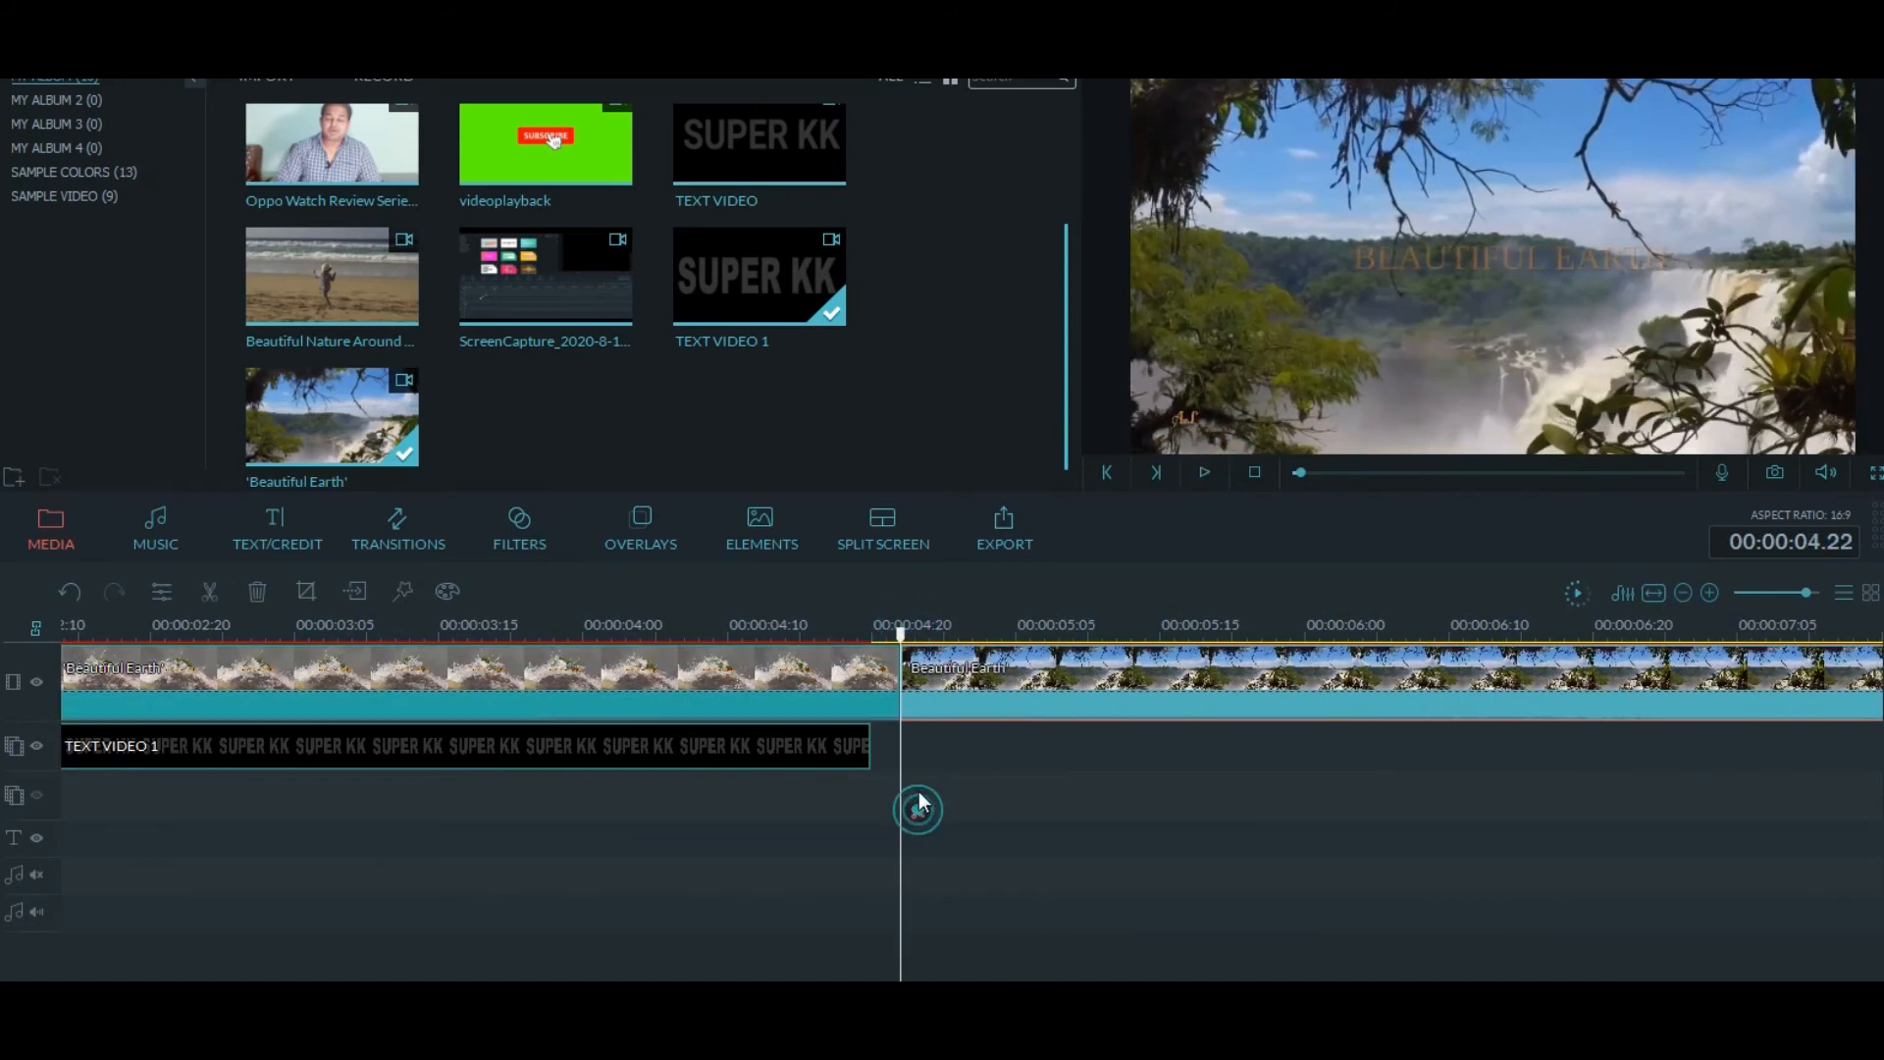
{"action": "left_click", "coordinate": [862, 675]}
{"action": "key", "text": "Delete"}
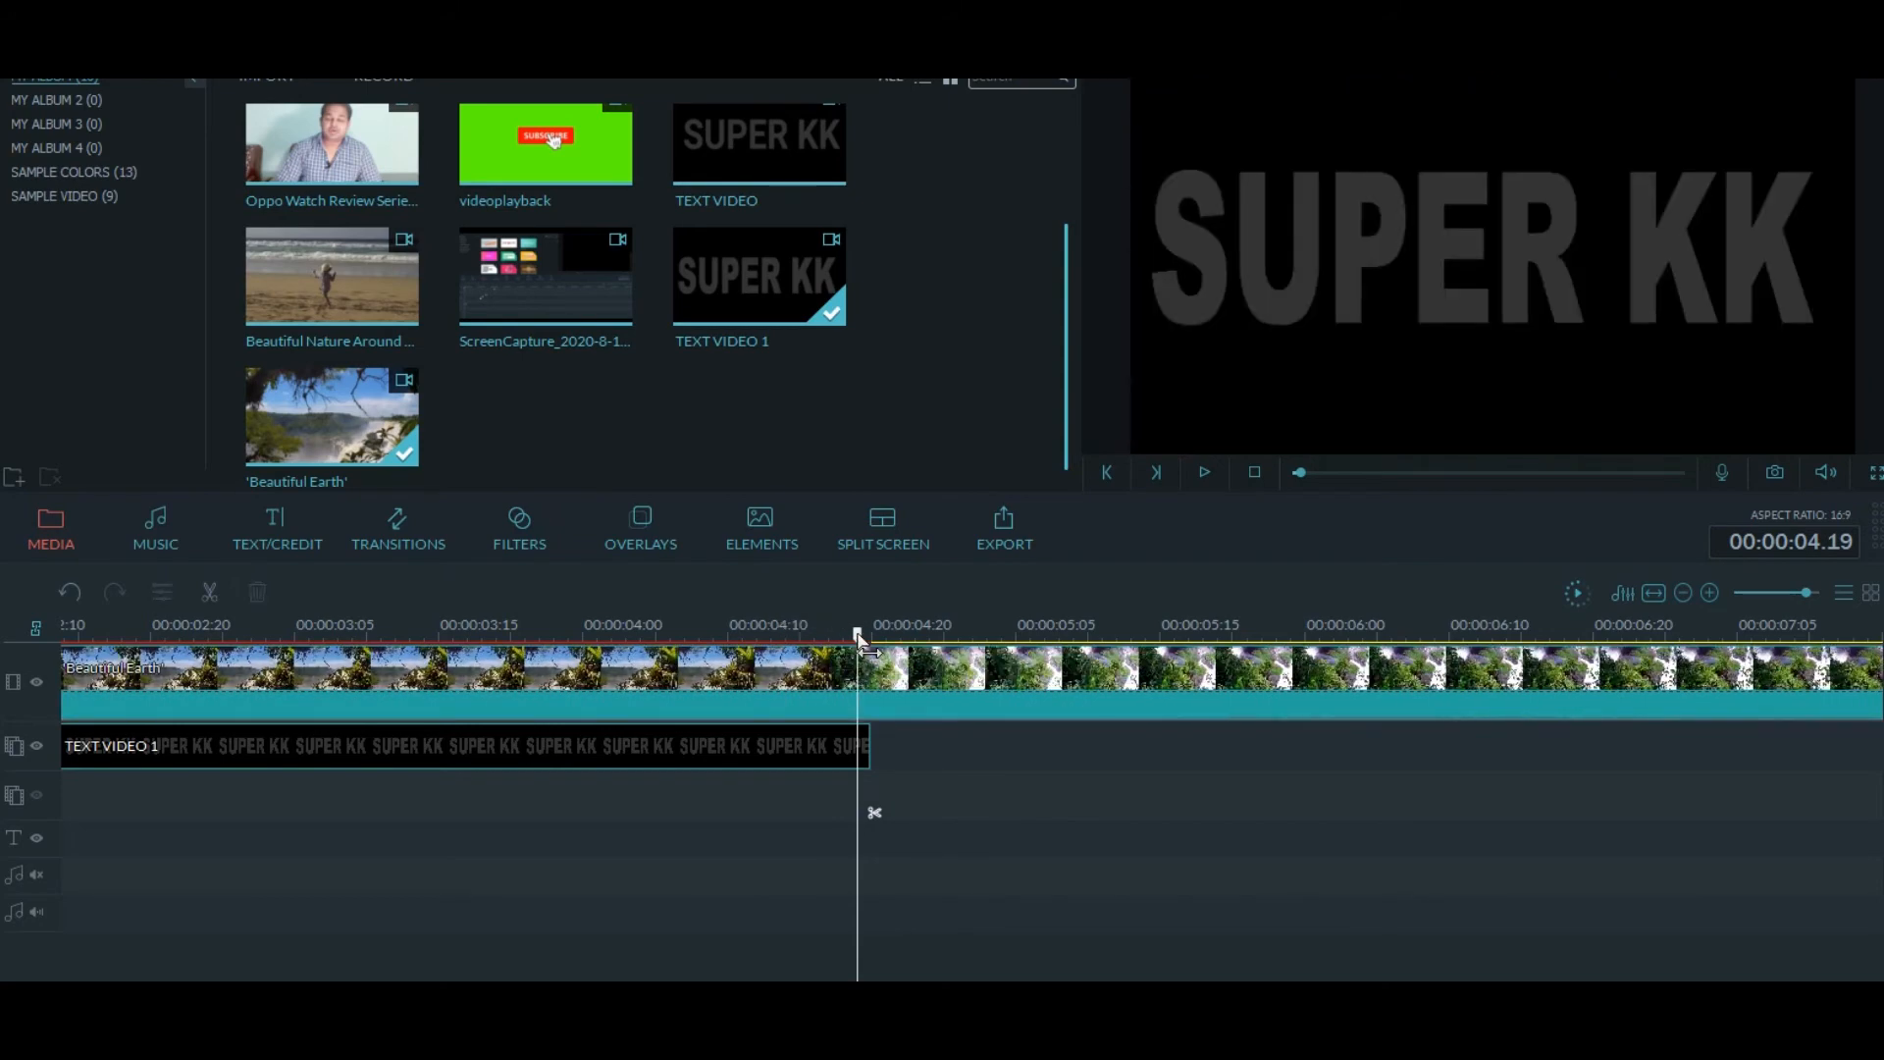
Split the 'Beautiful Earth' clip at 00:00:04.20, where TEXT VIDEO 1 ends, and delete the trailing piece
{"action": "mouse_move", "coordinate": [859, 638]}
{"action": "left_mouse_down"}
{"action": "mouse_move", "coordinate": [66, 638]}
{"action": "mouse_move", "coordinate": [874, 644]}
{"action": "left_mouse_up"}
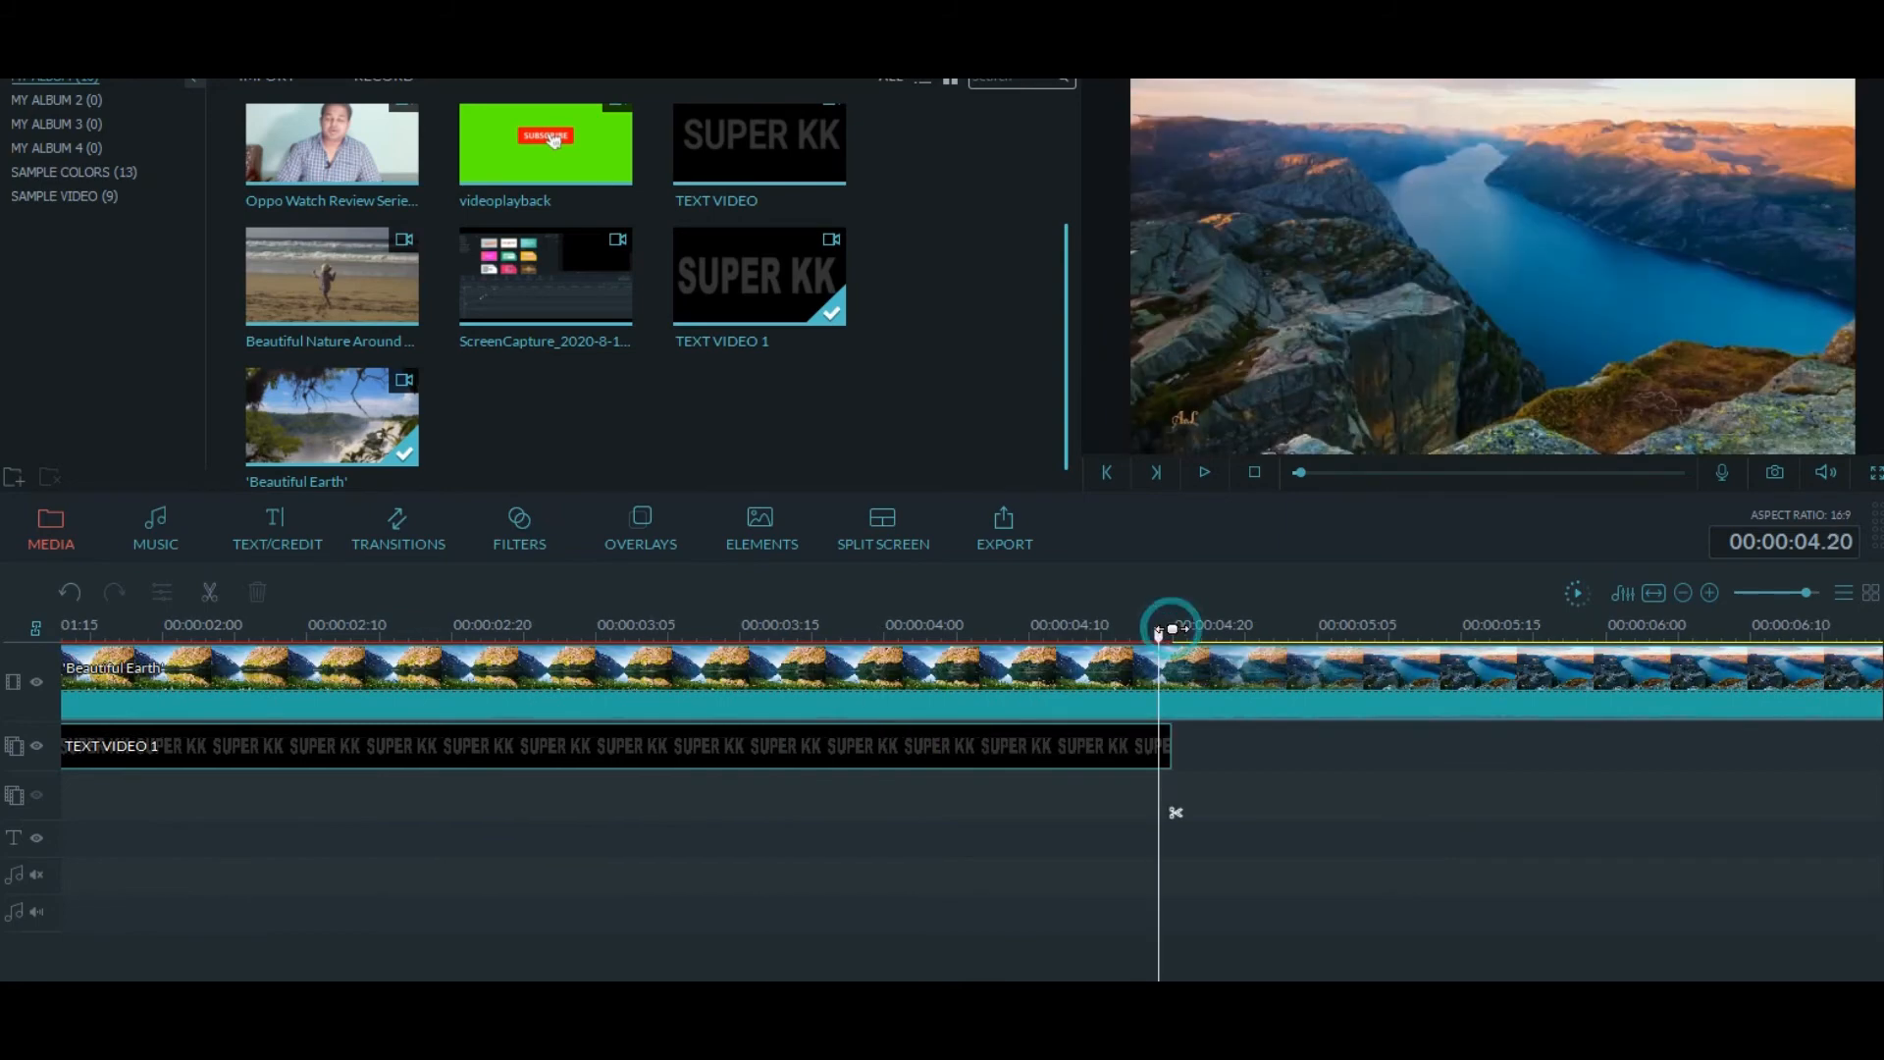
{"action": "left_click_drag", "start_coordinate": [1172, 630], "coordinate": [1187, 629]}
{"action": "left_click", "coordinate": [1190, 813]}
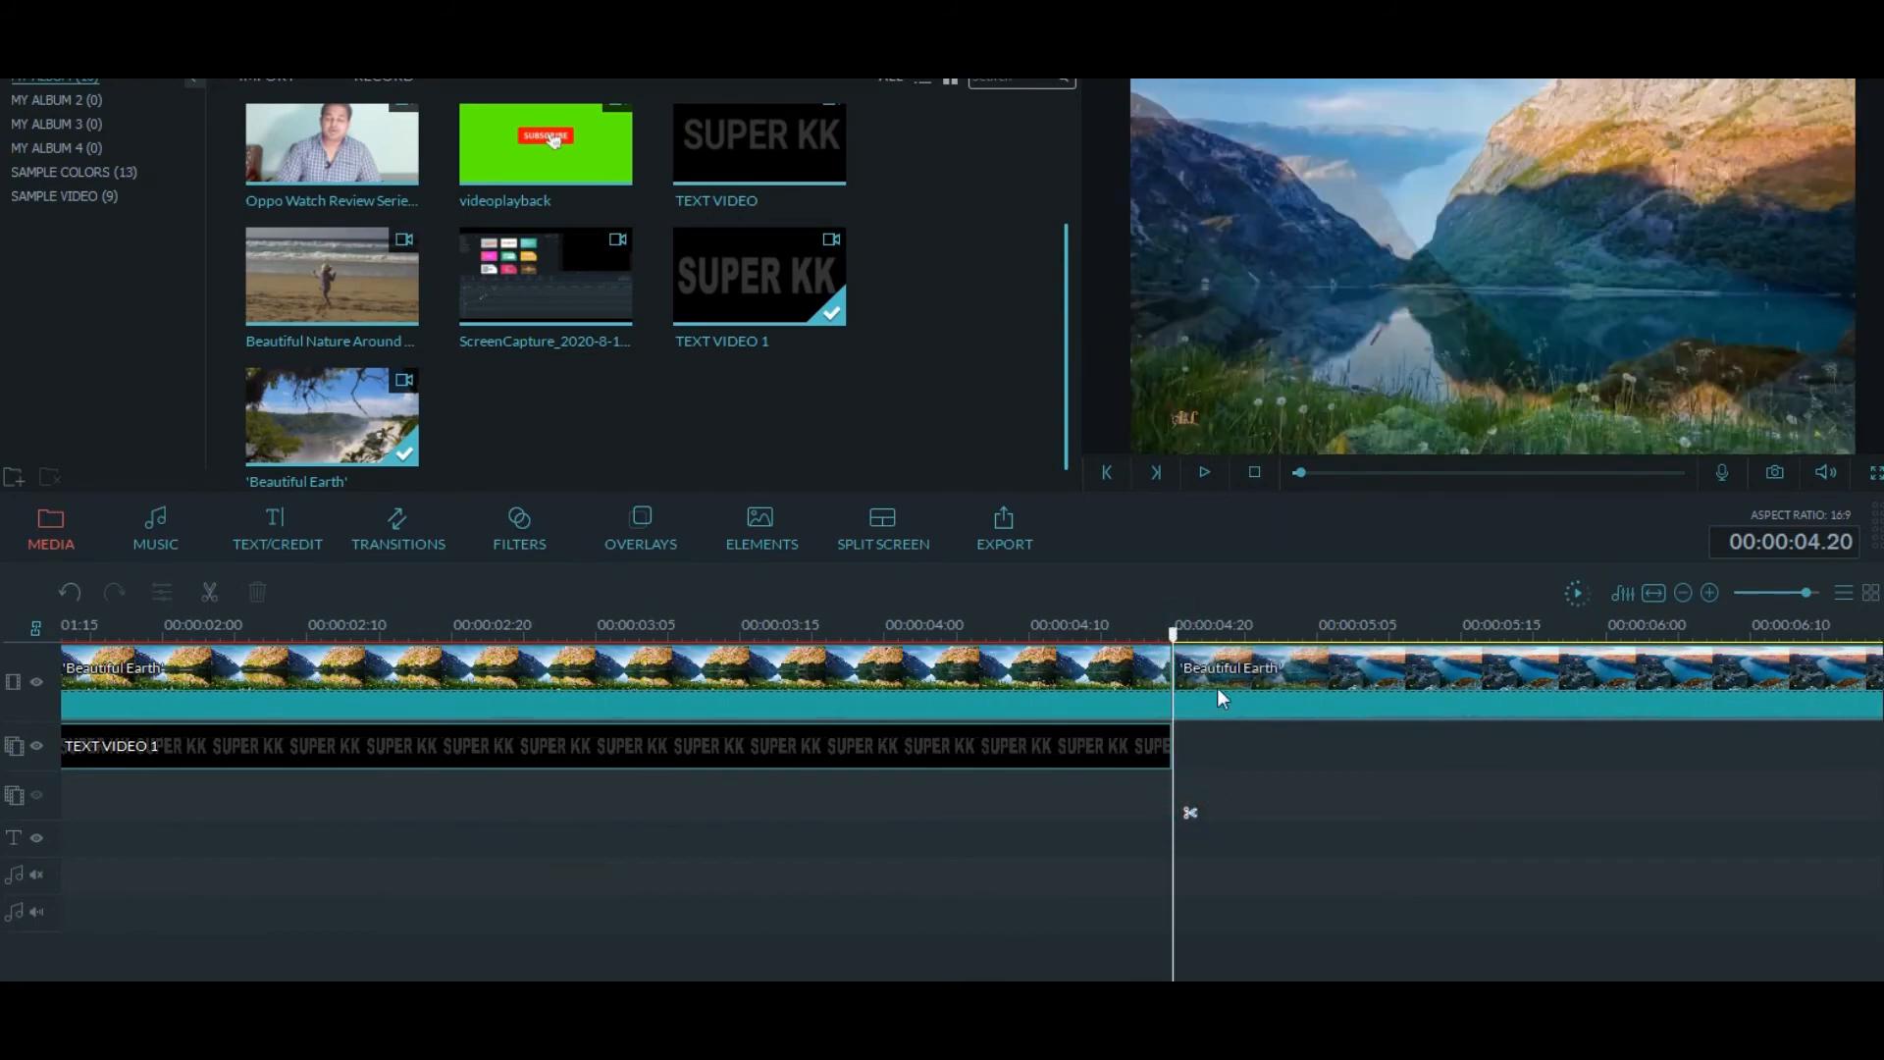
{"action": "left_click", "coordinate": [1217, 687]}
{"action": "key", "text": "Delete"}
Apply Chroma Key to the TEXT VIDEO 1 overlay, sampling the grey SUPER KK letters as the transparent colour at intensity level 1
{"action": "left_click", "coordinate": [817, 744]}
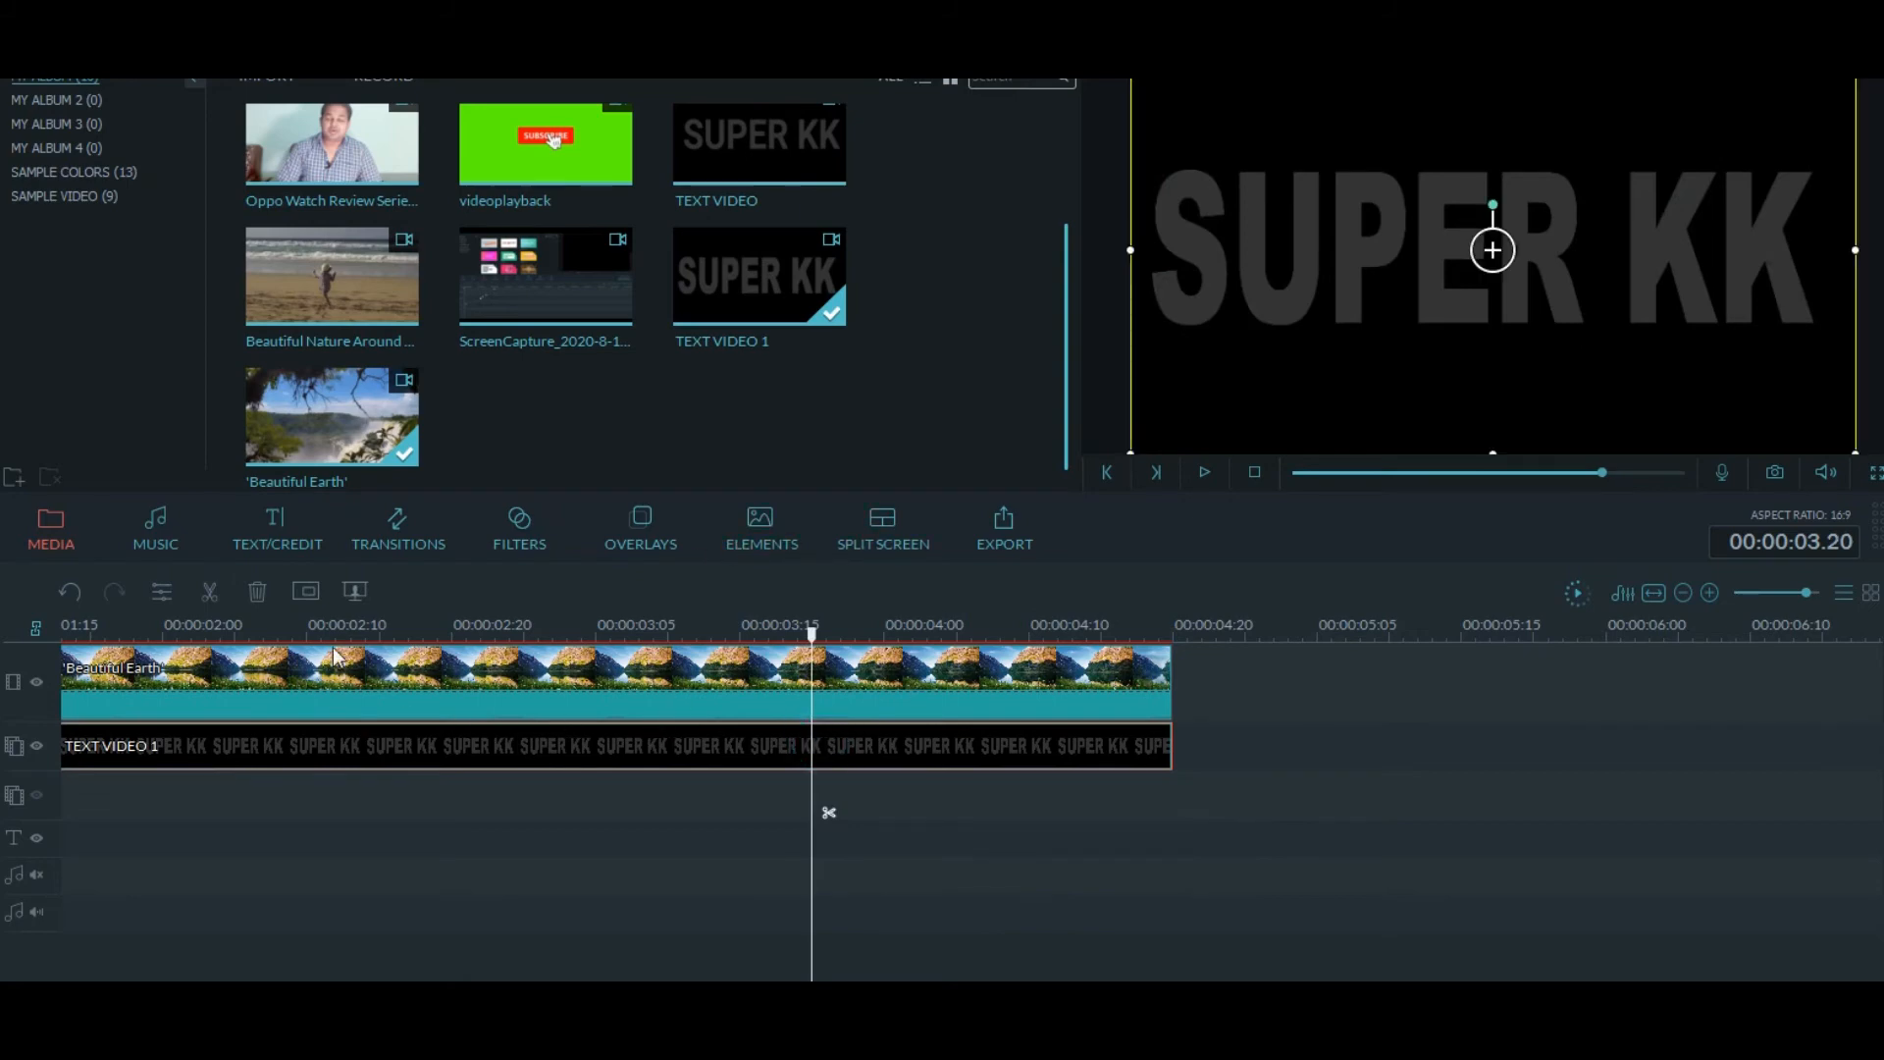
{"action": "left_click", "coordinate": [346, 590]}
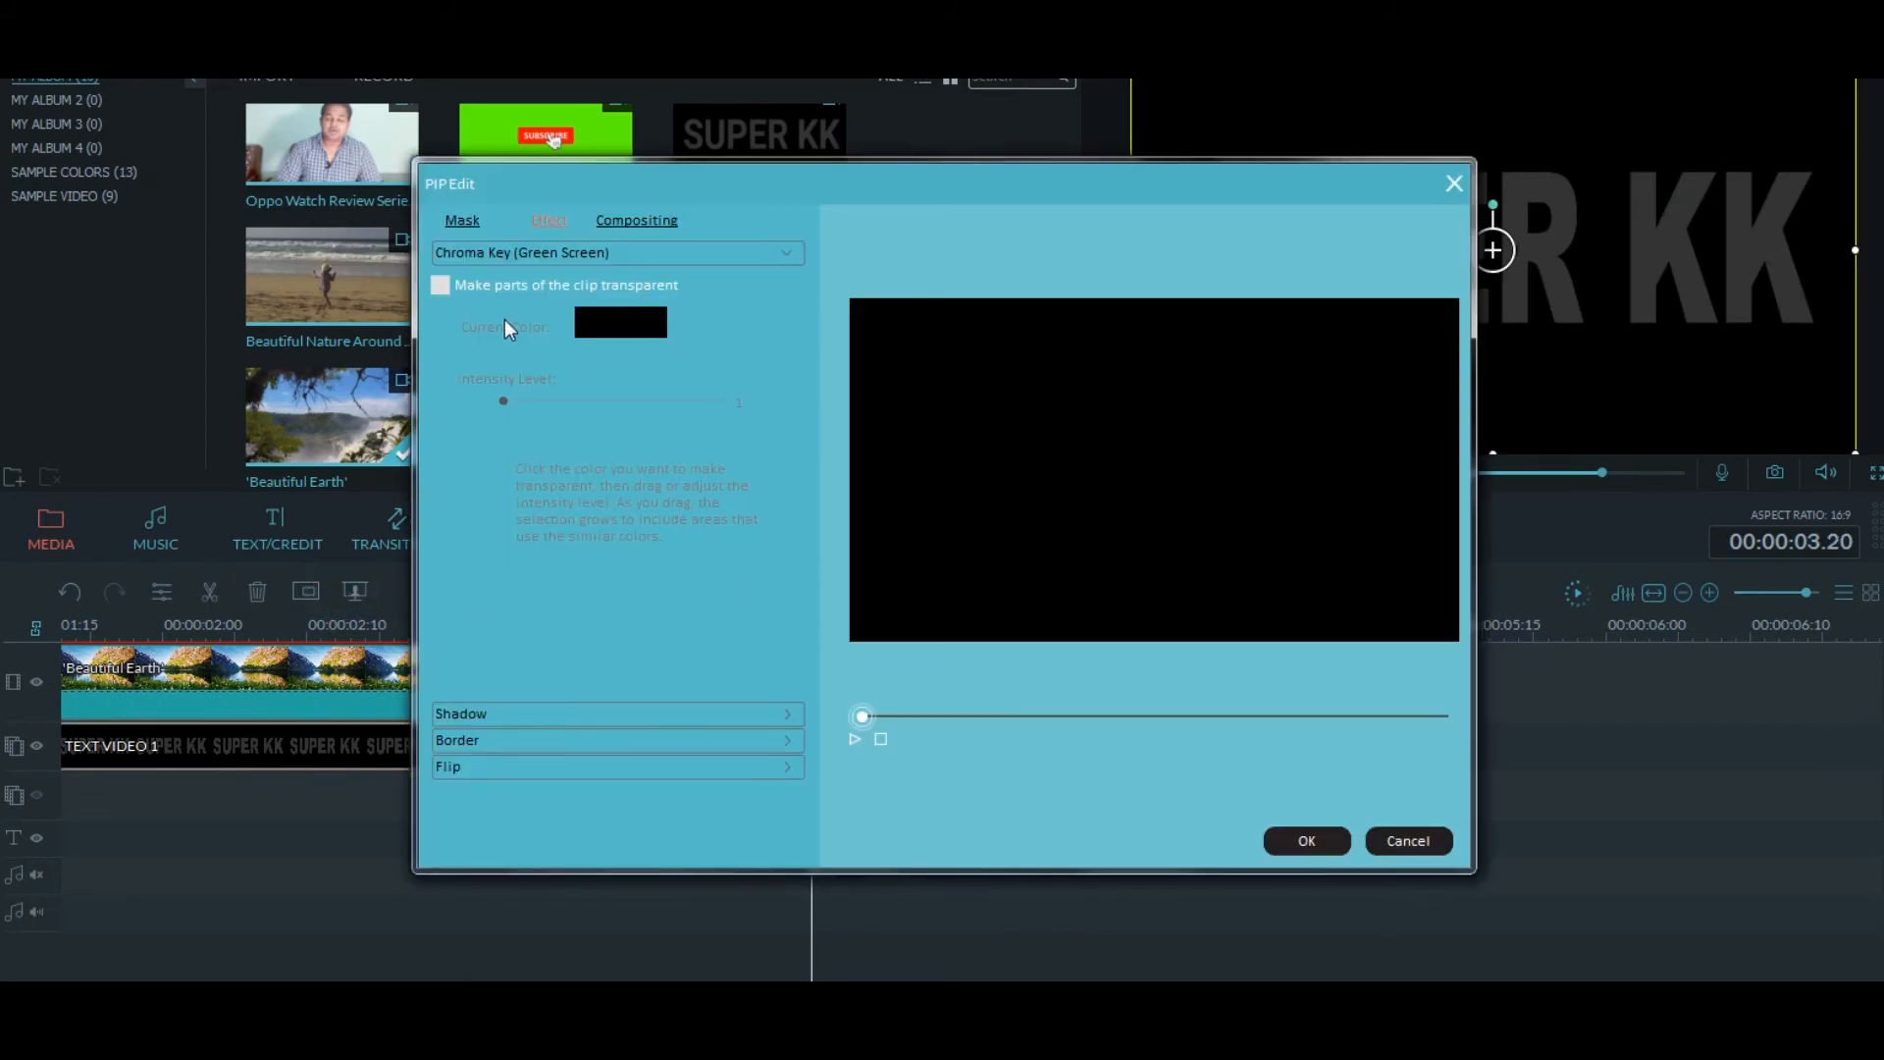
{"action": "left_click", "coordinate": [440, 285]}
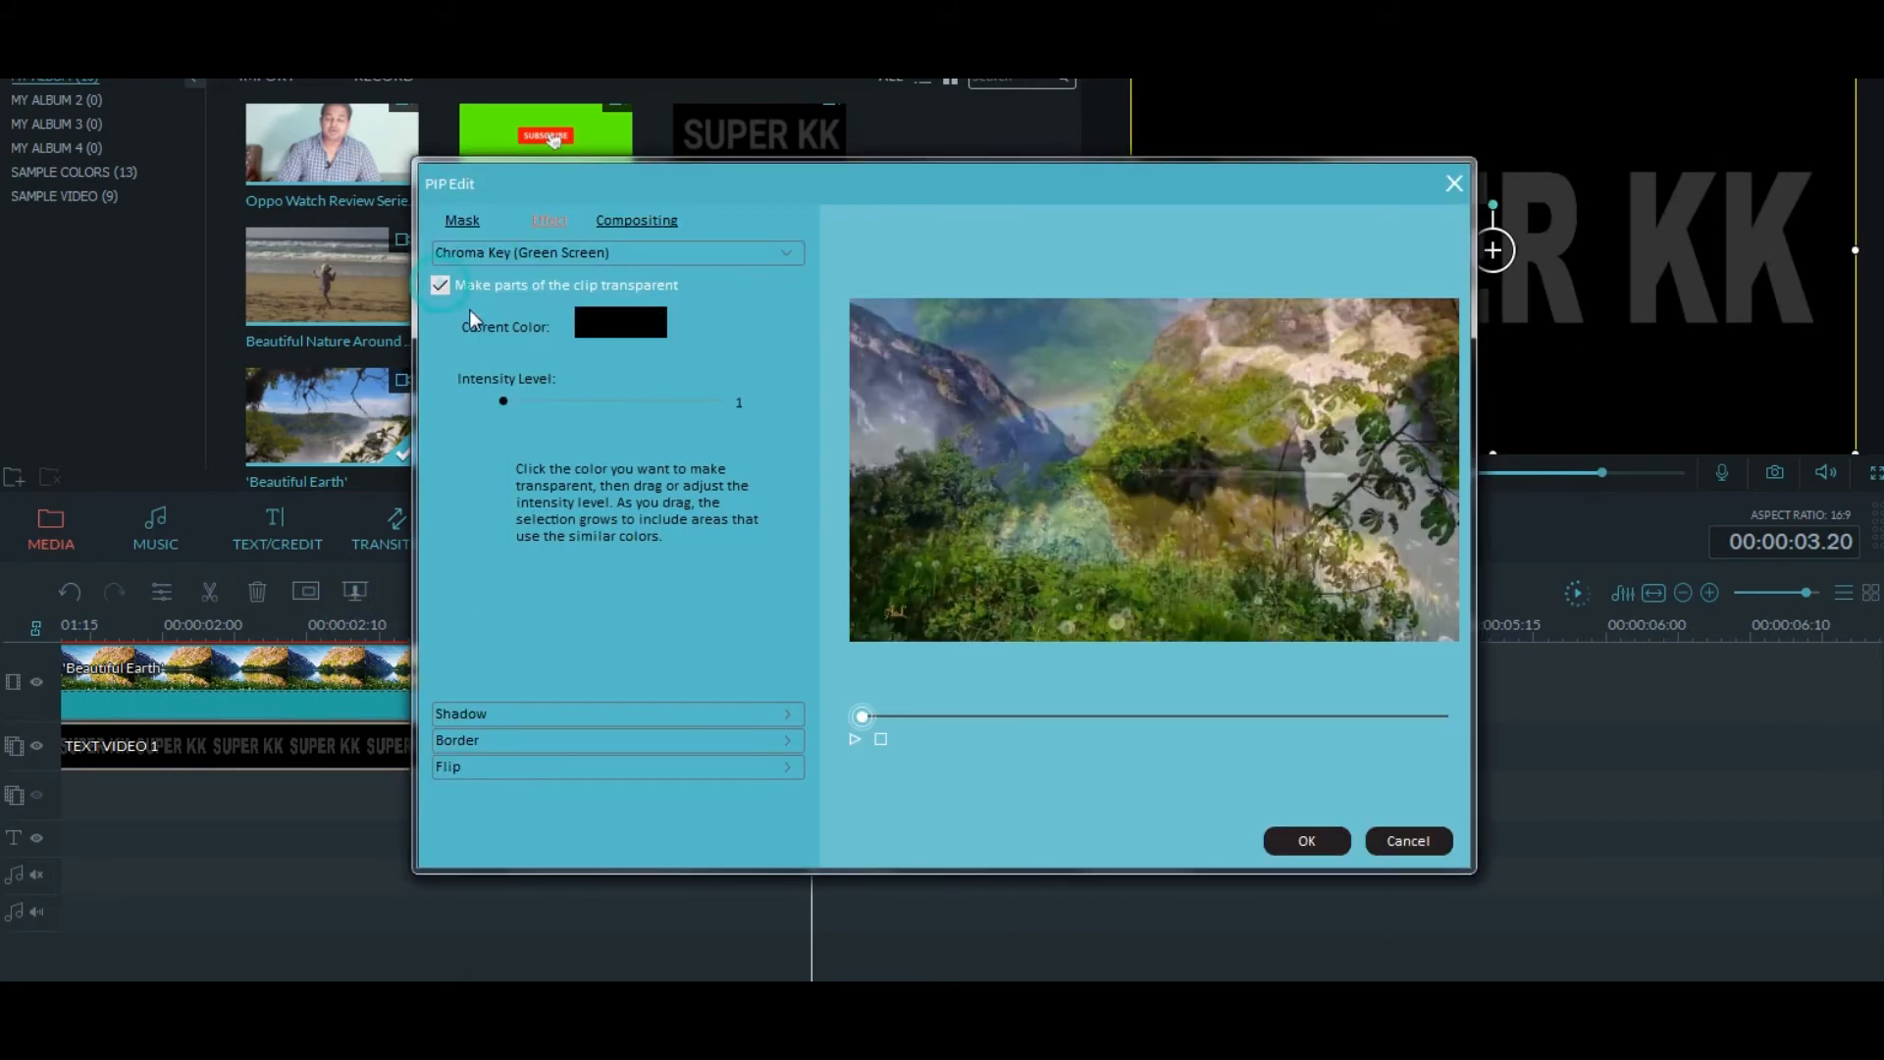
{"action": "left_click", "coordinate": [862, 738]}
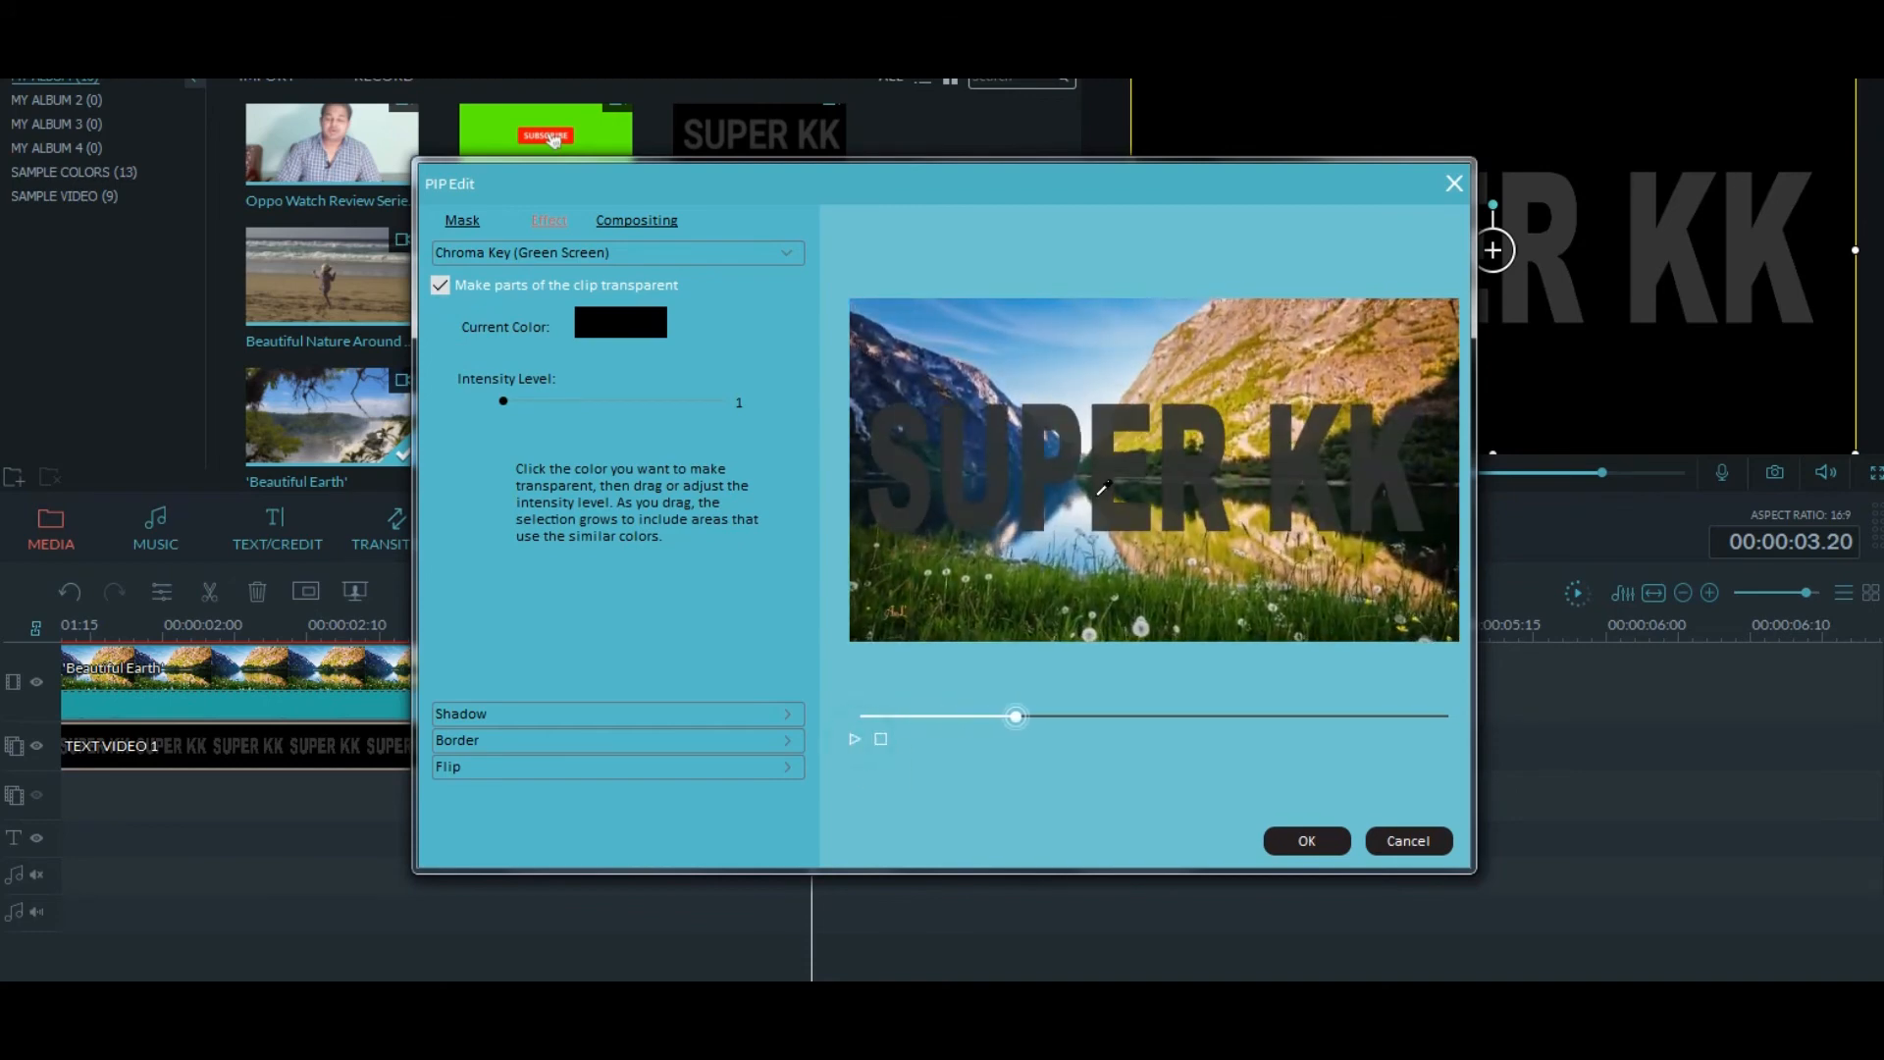
{"action": "left_click", "coordinate": [1103, 468]}
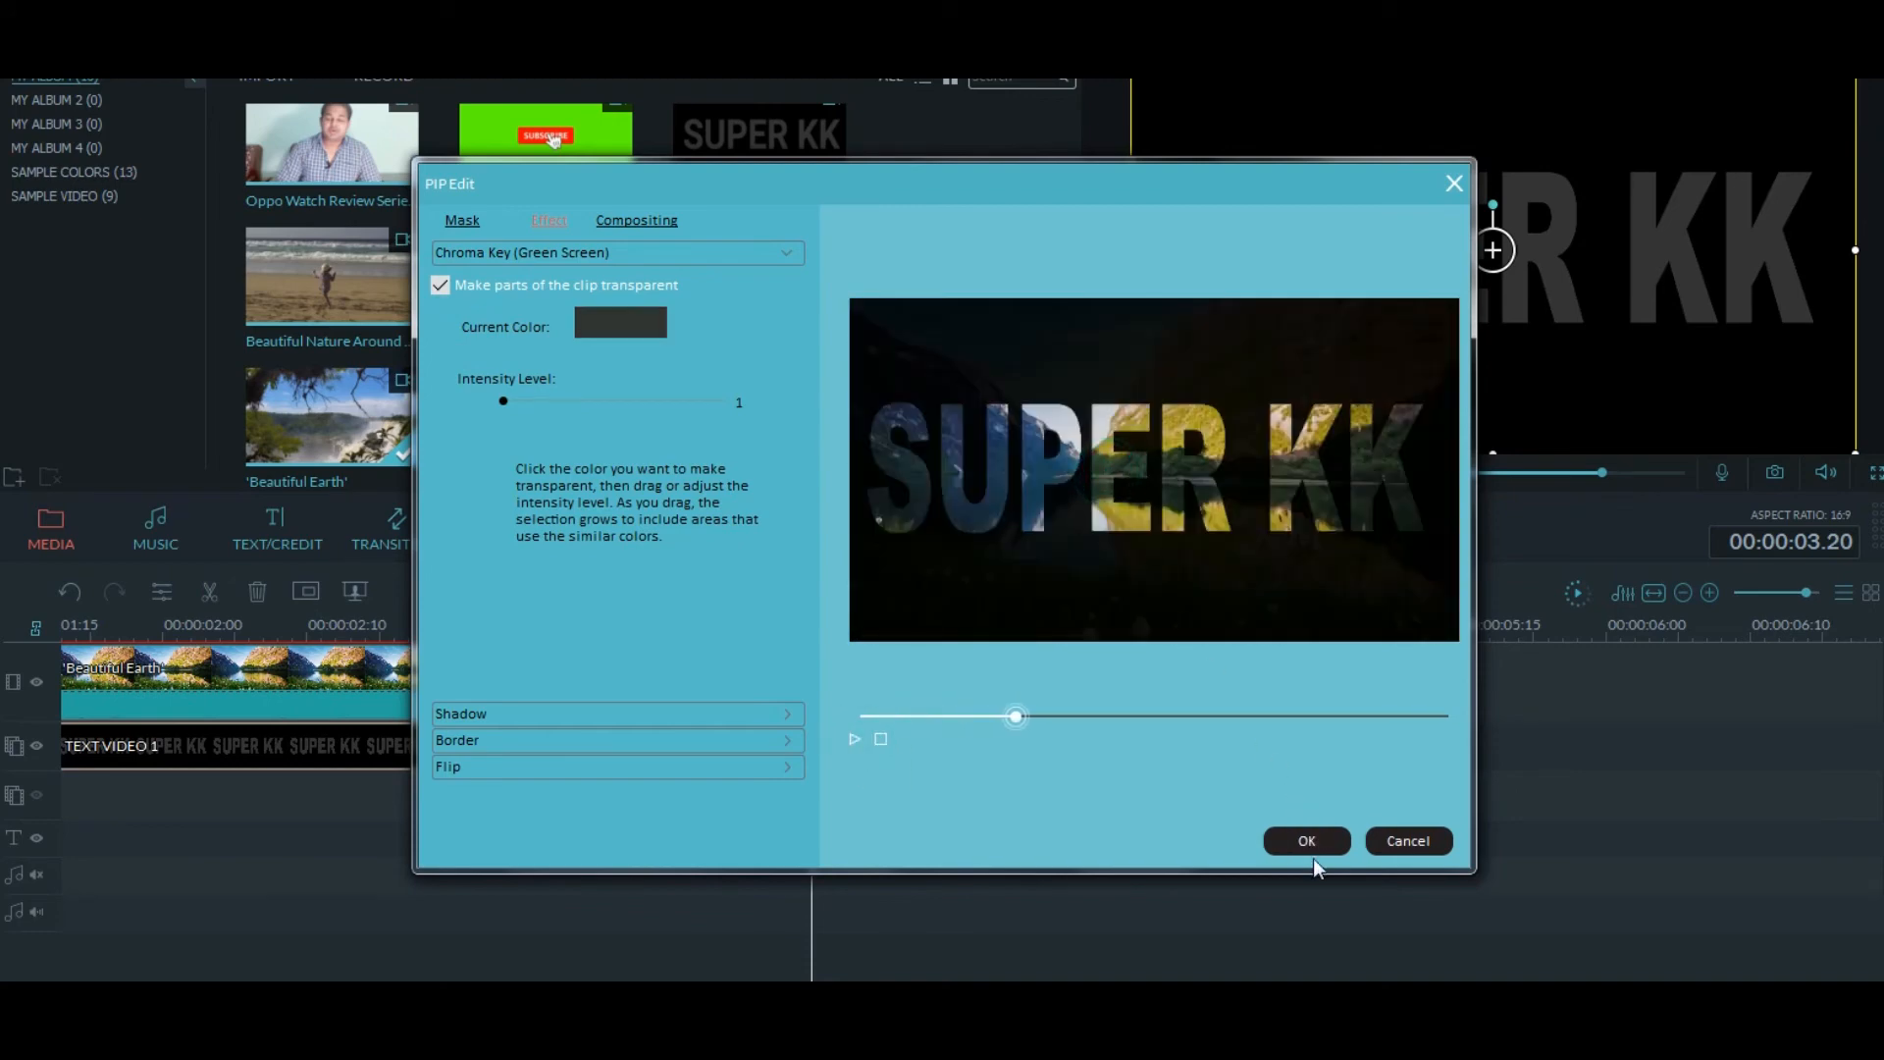
{"action": "left_click", "coordinate": [1309, 843]}
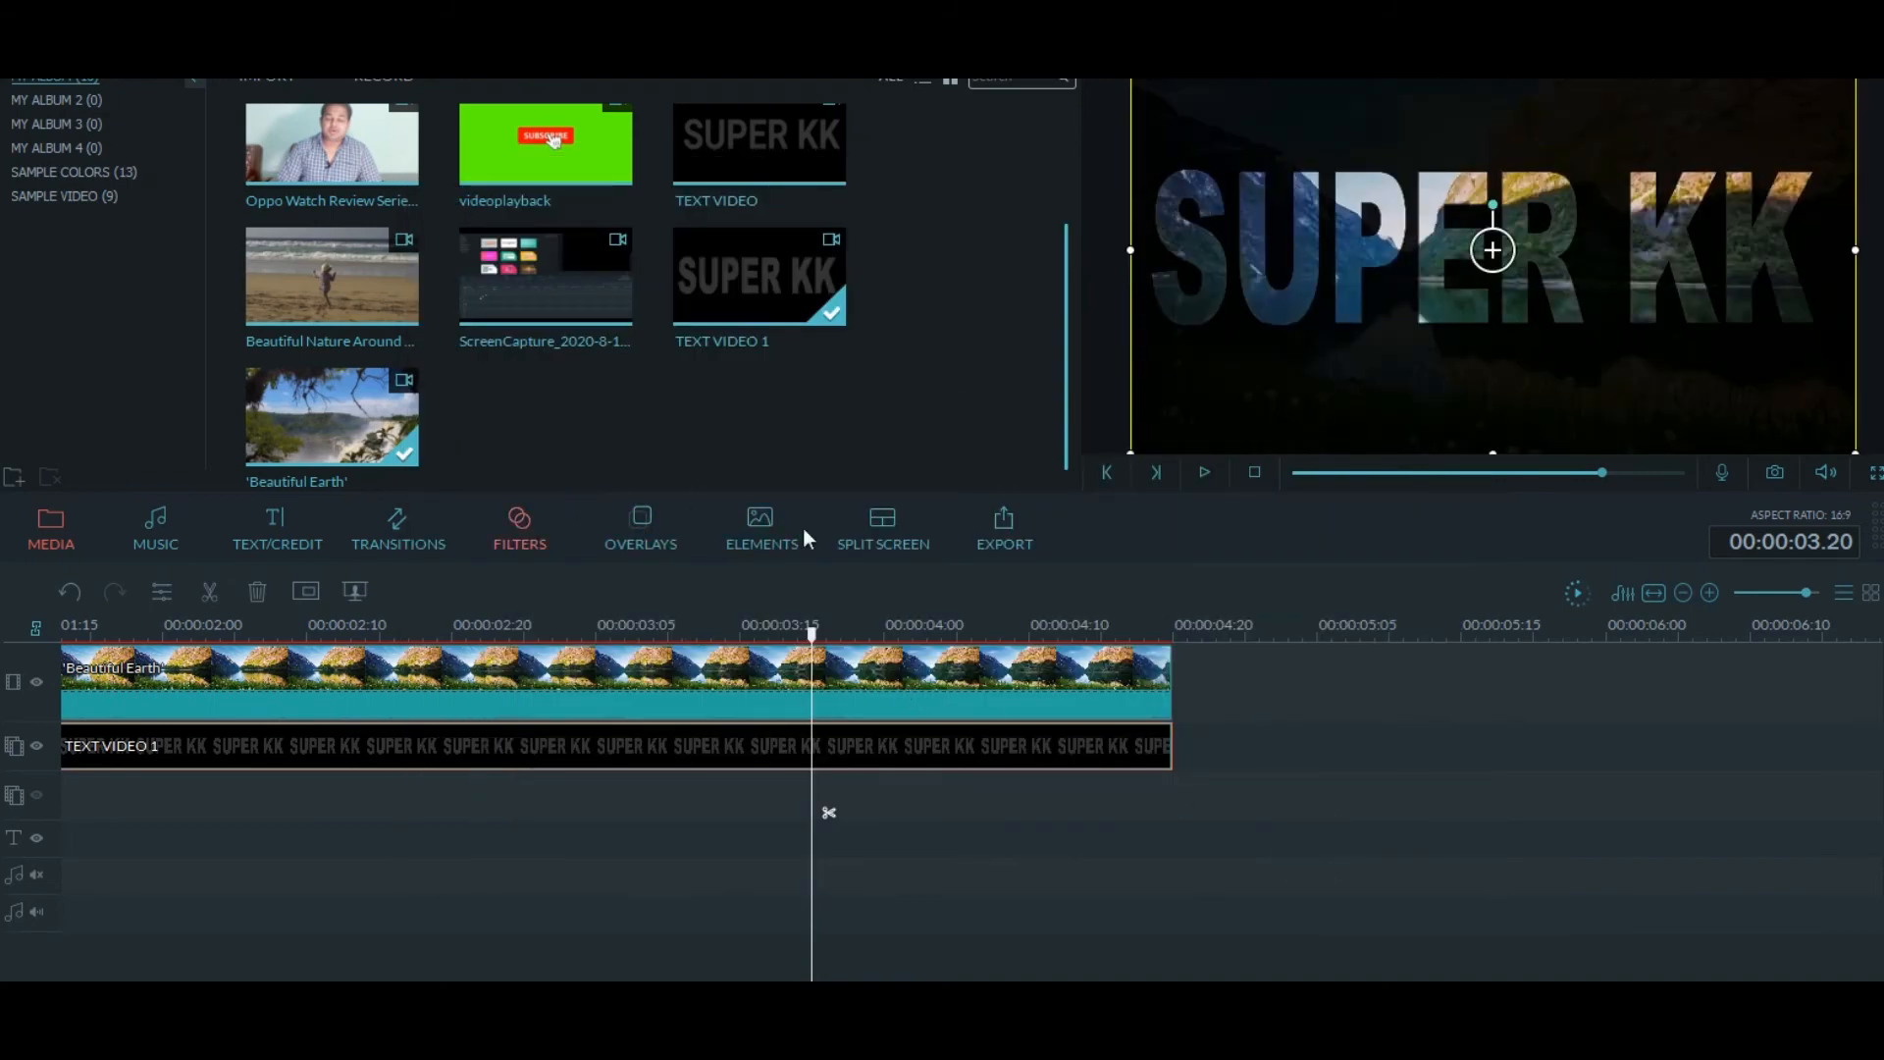
Play the composite from the start of the timeline to check the landscape footage inside the SUPER KK letters
{"action": "left_click", "coordinate": [1201, 475]}
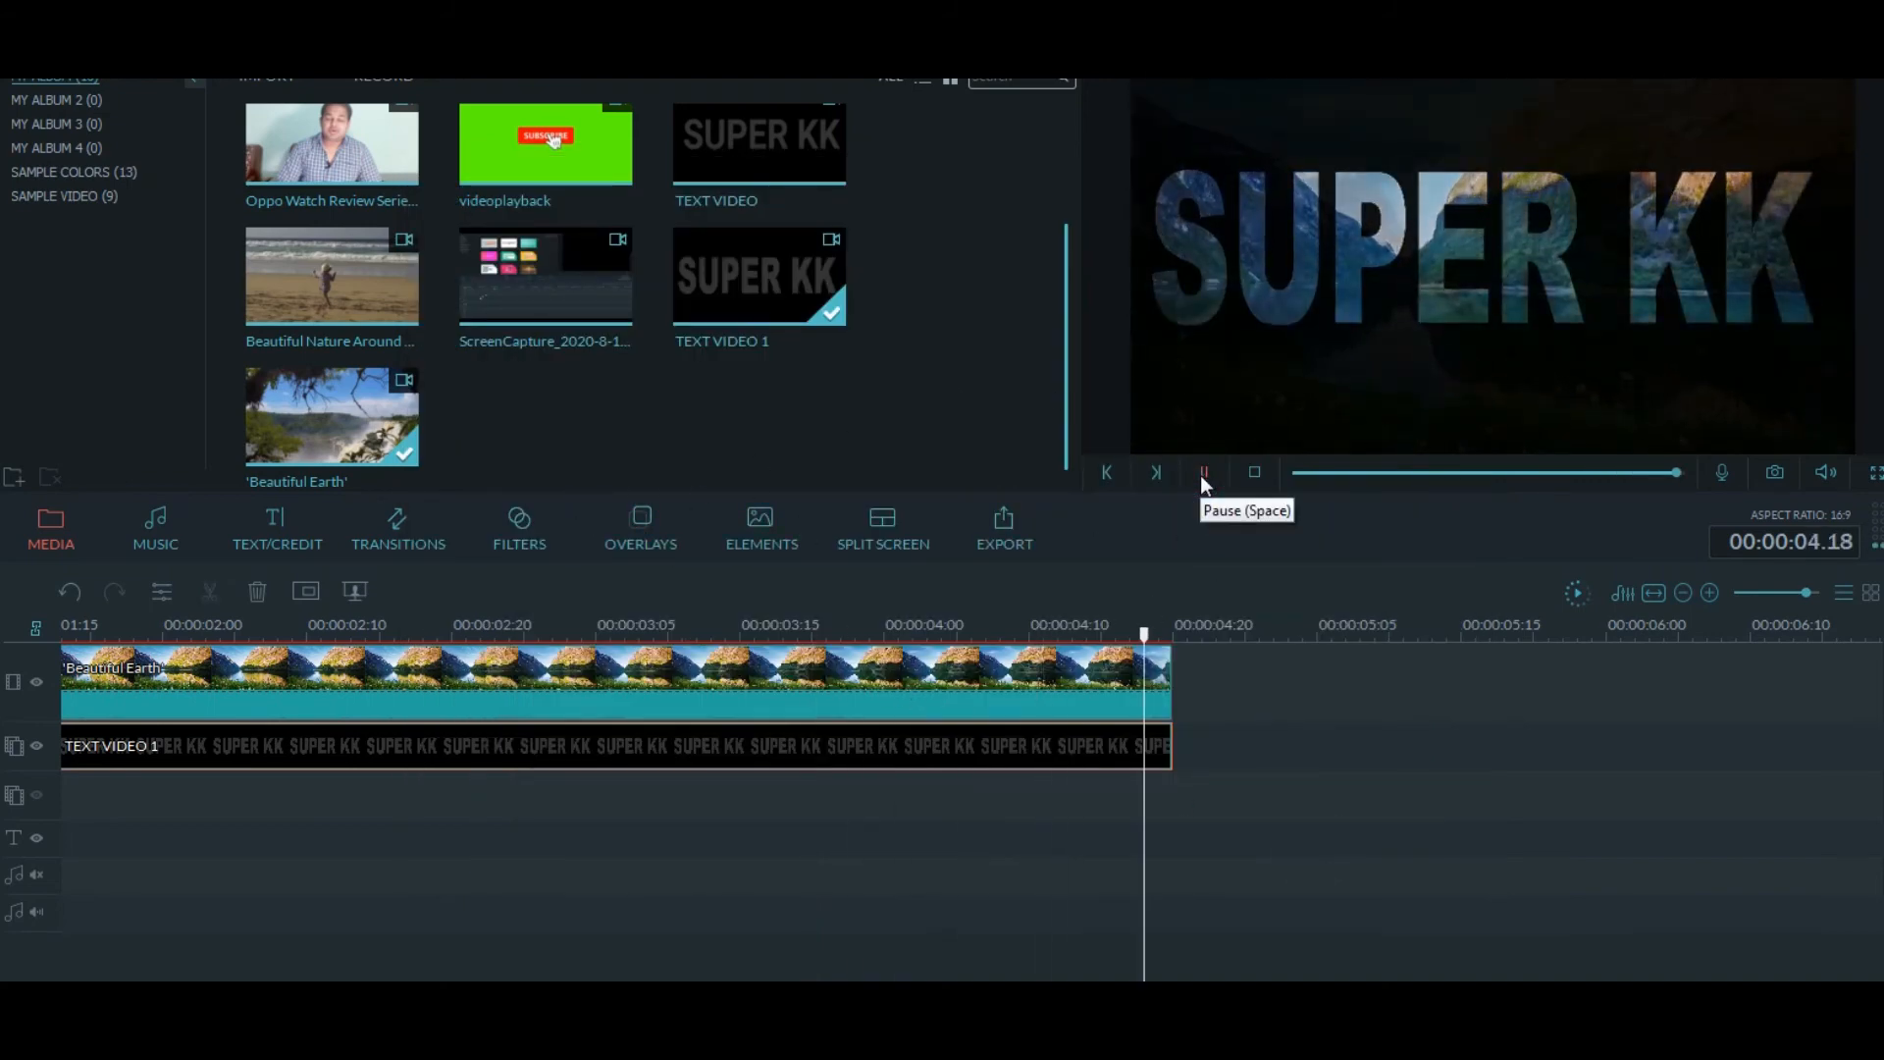
{"action": "left_click", "coordinate": [1200, 475]}
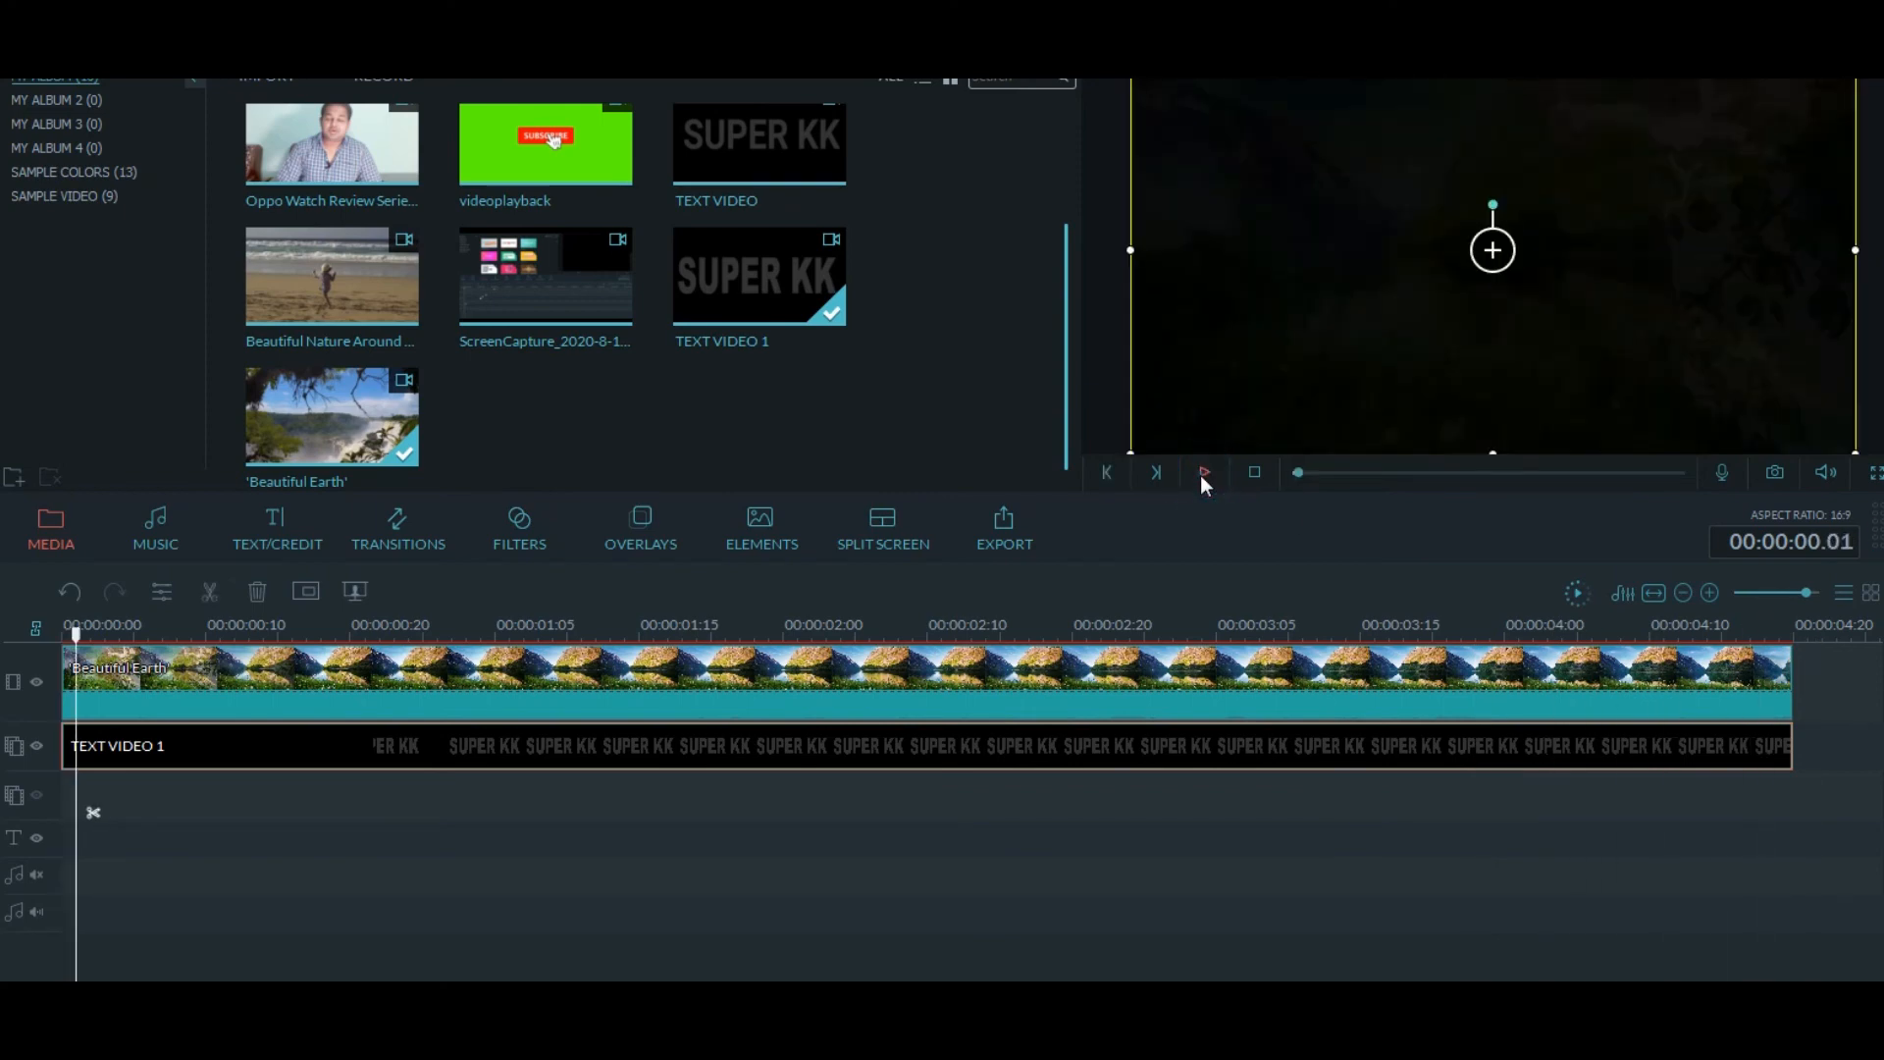
{"action": "left_click", "coordinate": [1203, 473]}
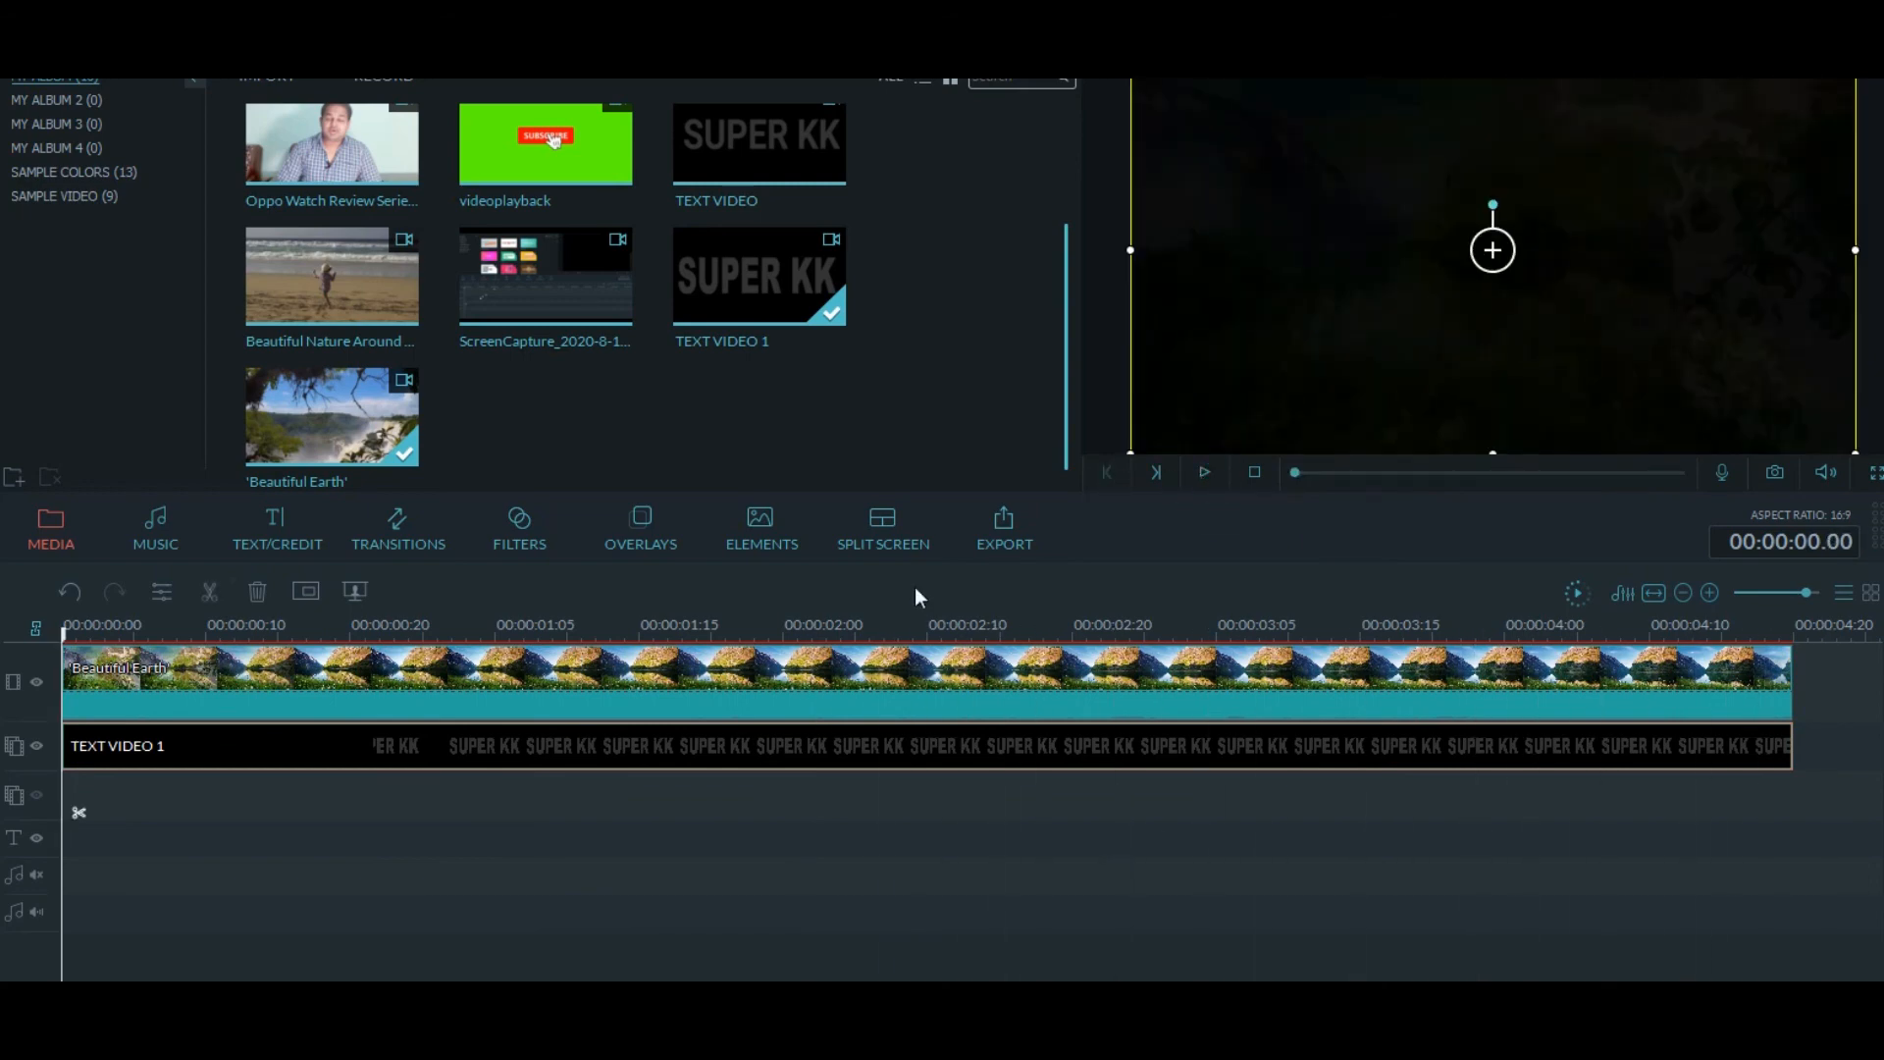
Open the export settings for the composited SUPER KK video
{"action": "left_click", "coordinate": [61, 27]}
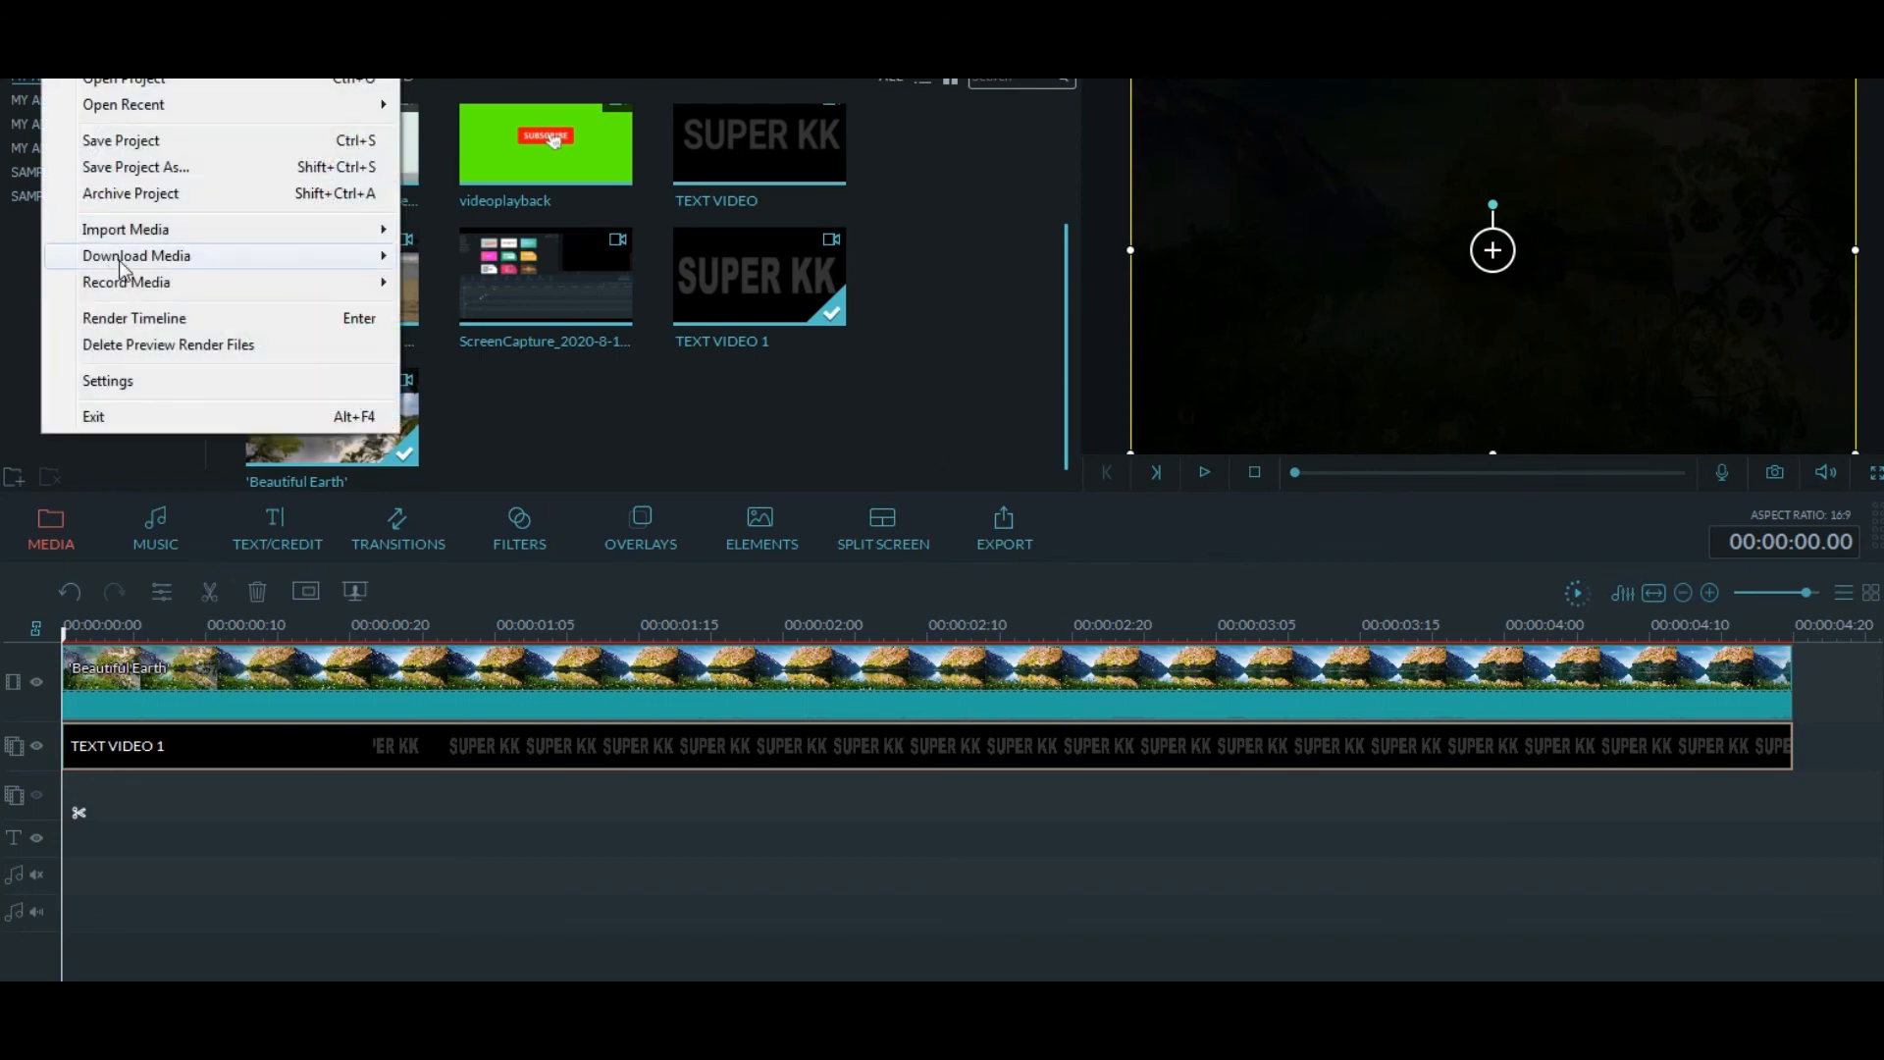
{"action": "left_click", "coordinate": [997, 212]}
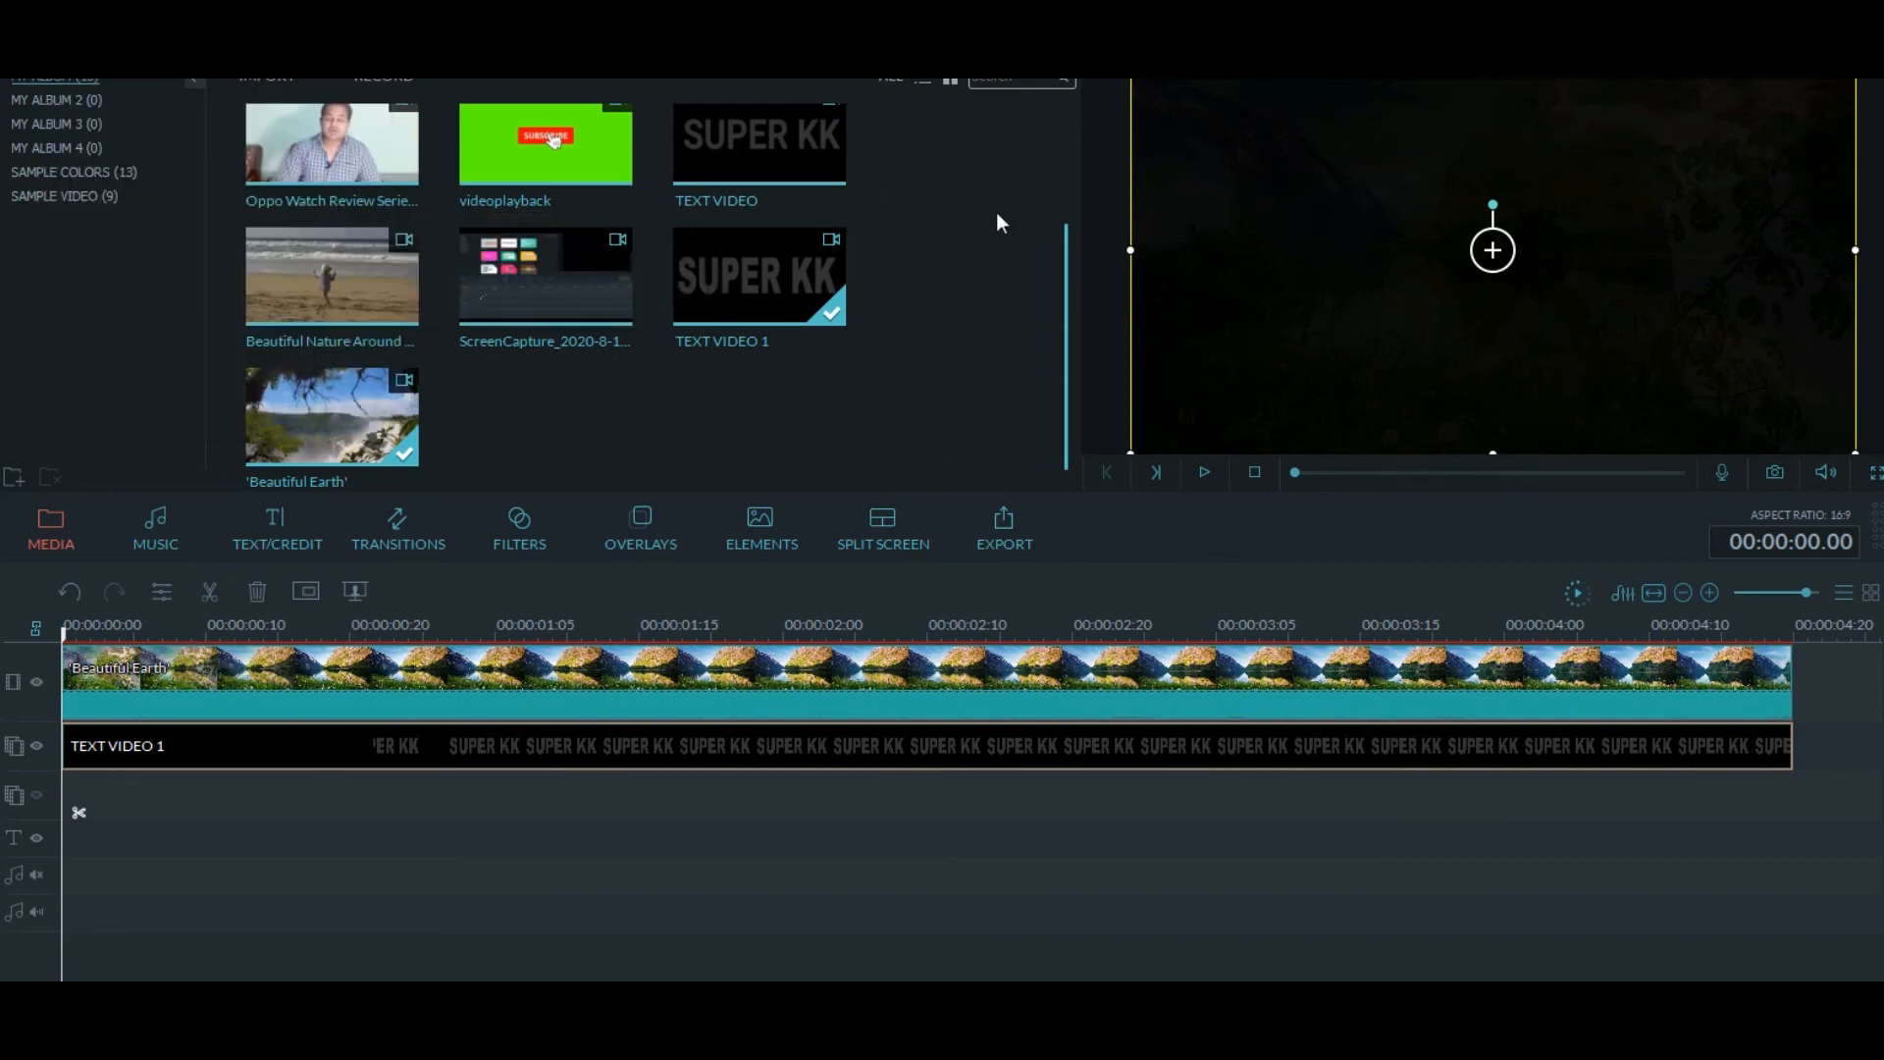
{"action": "left_click", "coordinate": [1001, 538]}
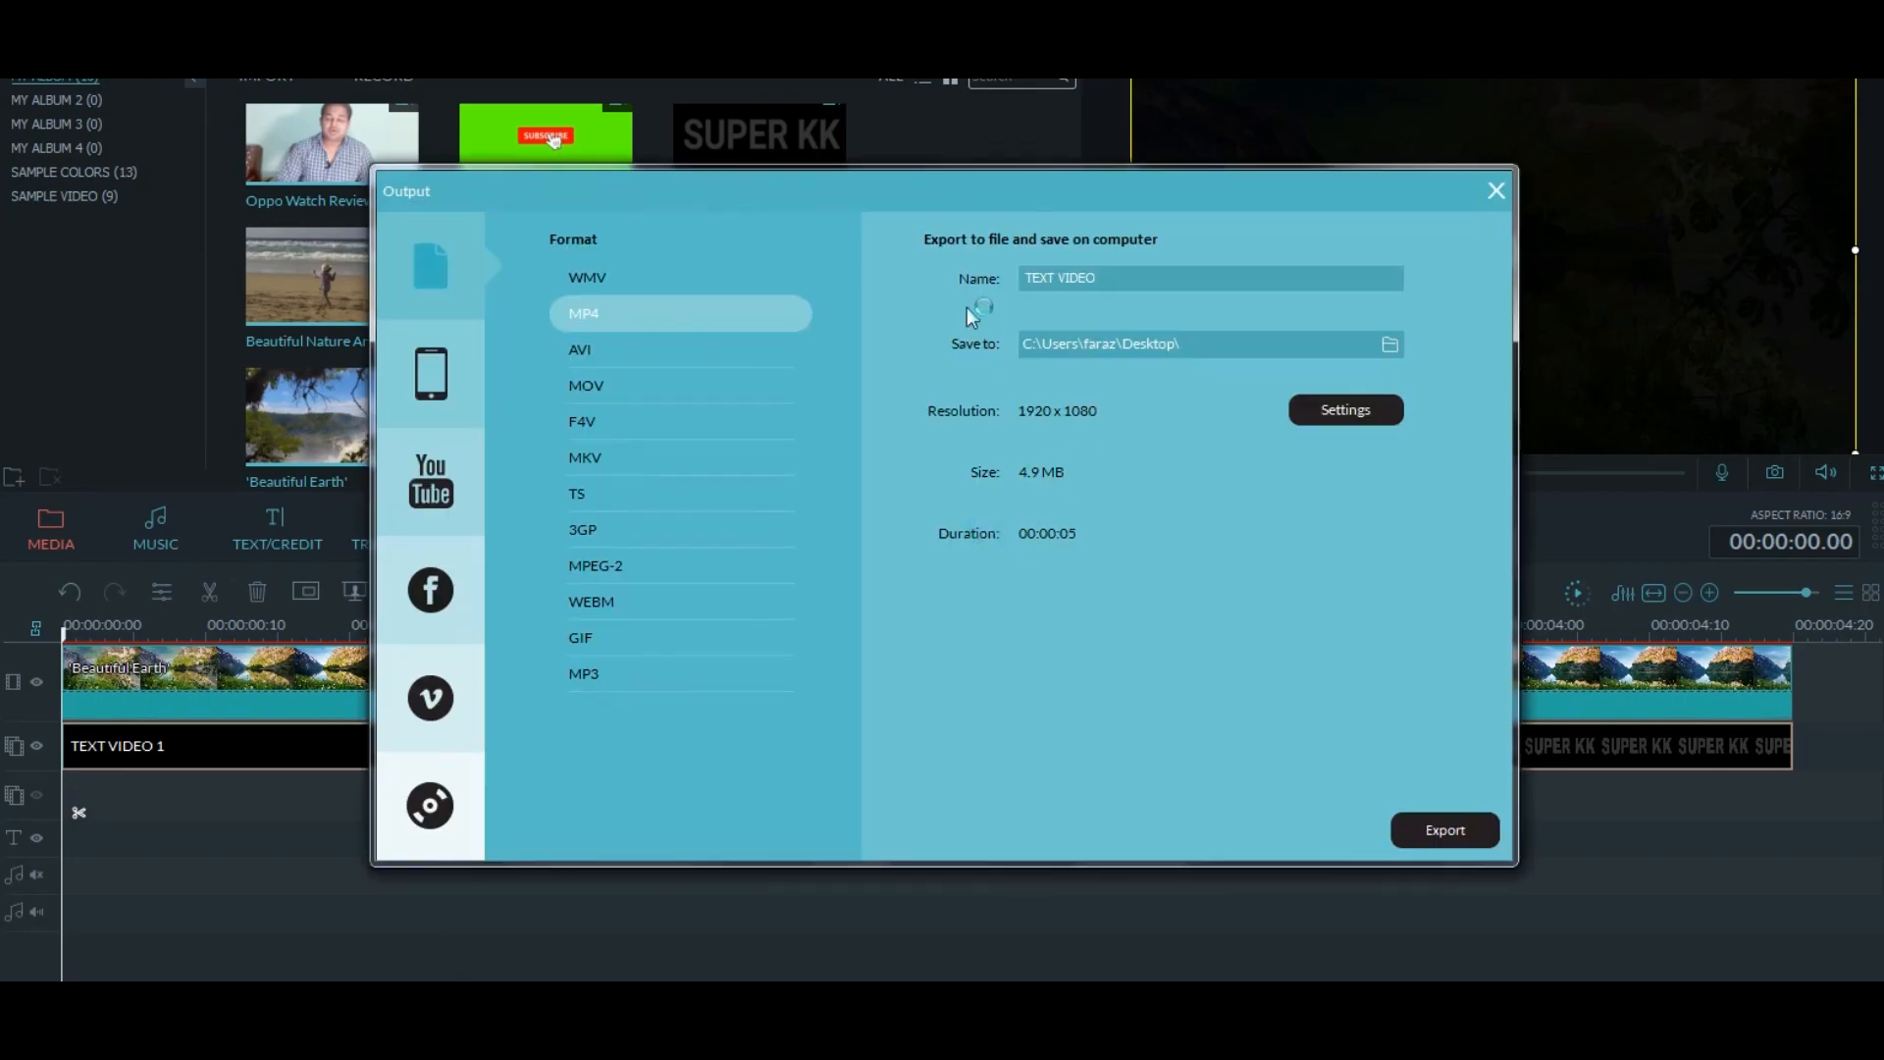